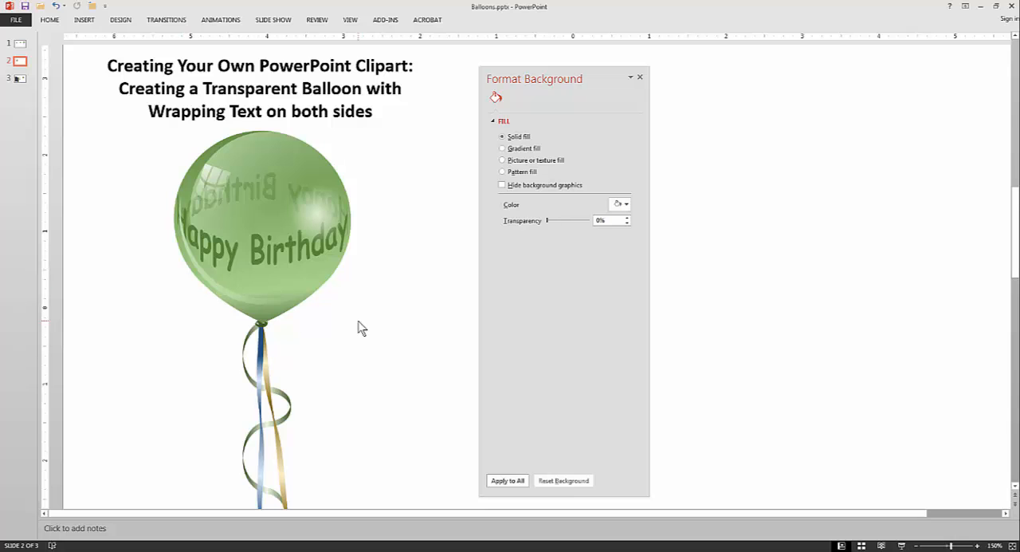
Preview alternative theme color sets on the finished green balloon without applying one.
{"action": "left_click", "coordinate": [120, 20]}
{"action": "left_click", "coordinate": [913, 56]}
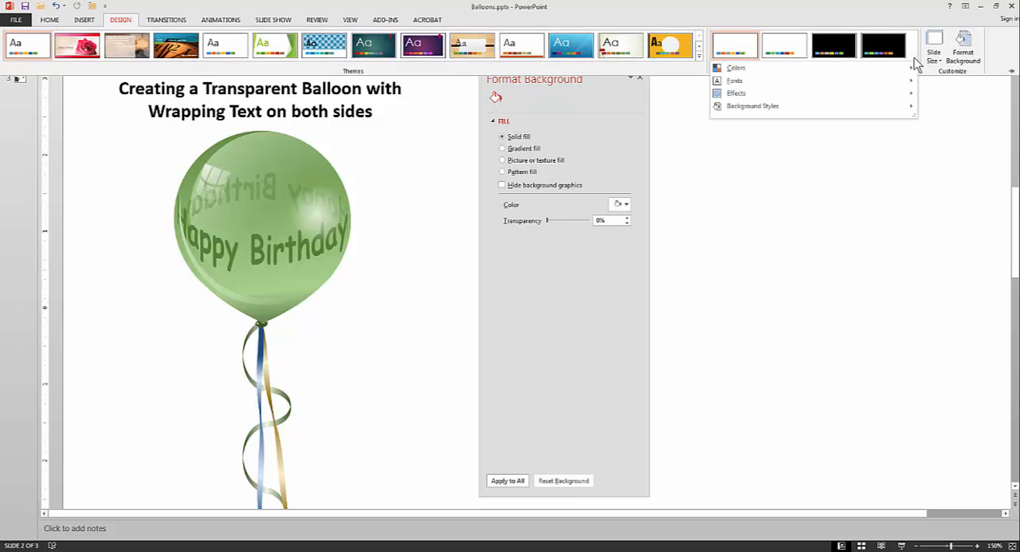
{"action": "mouse_move", "coordinate": [801, 72]}
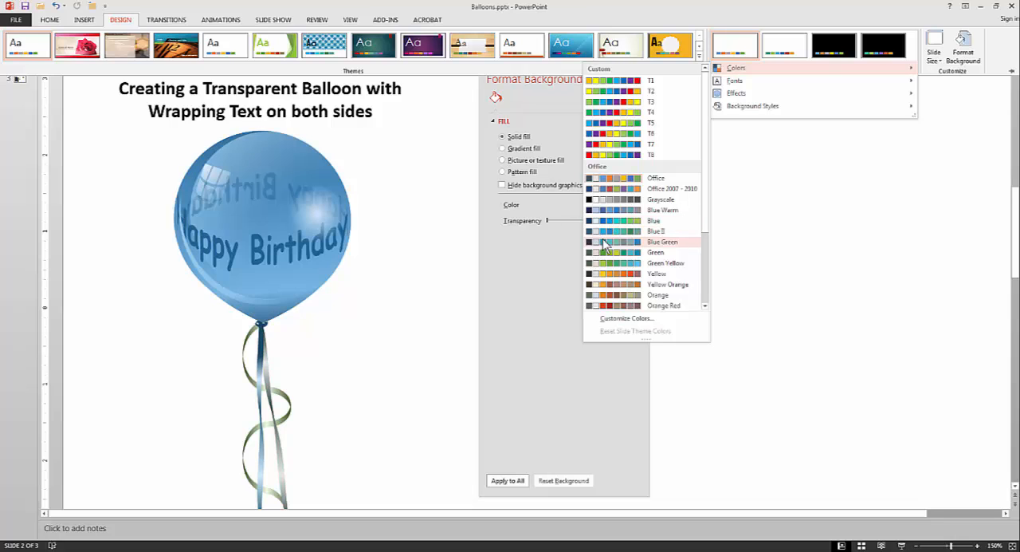
{"action": "left_click", "coordinate": [426, 348]}
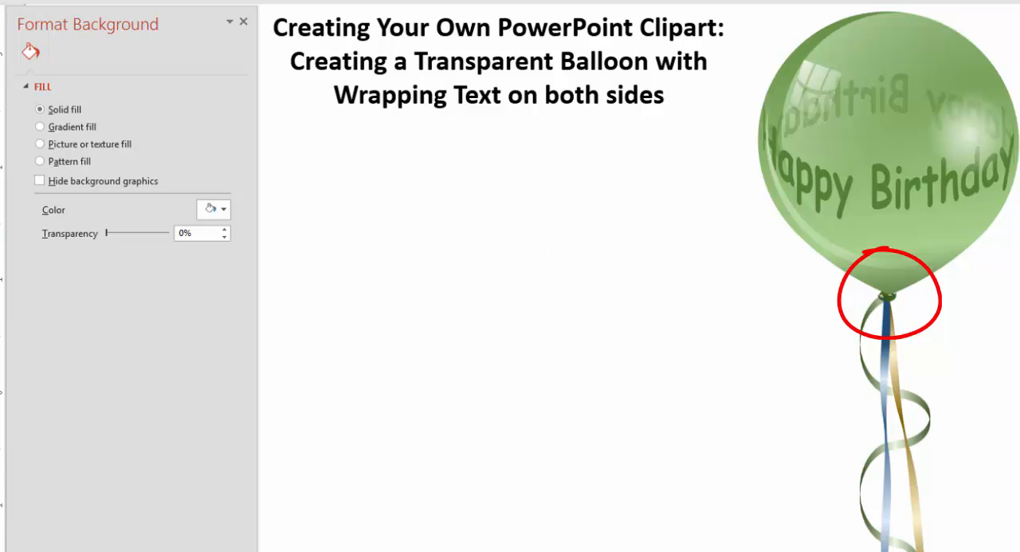
Draw an evenly proportioned Teardrop shape in the empty area beneath the slide title.
{"action": "left_click", "coordinate": [15, 1]}
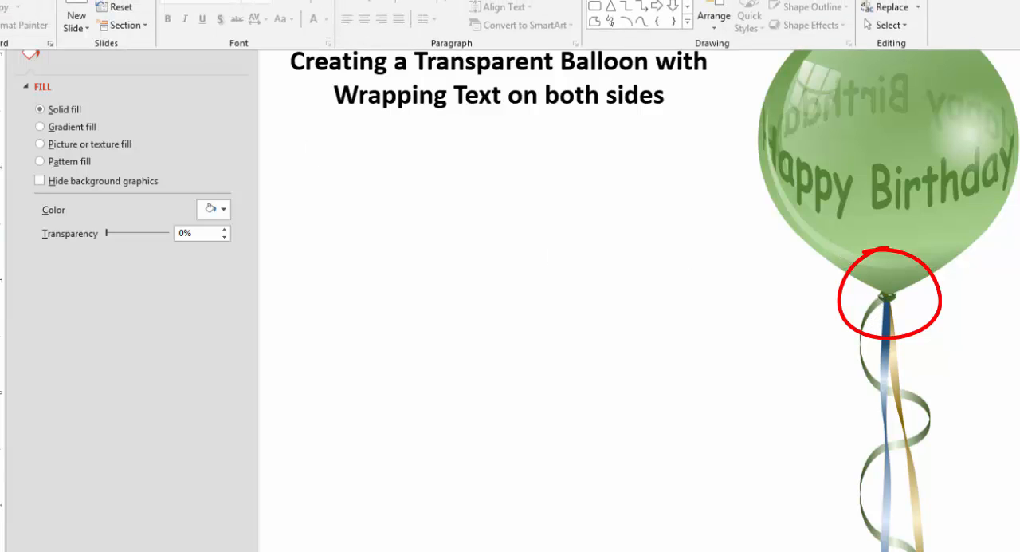
{"action": "left_click", "coordinate": [687, 22]}
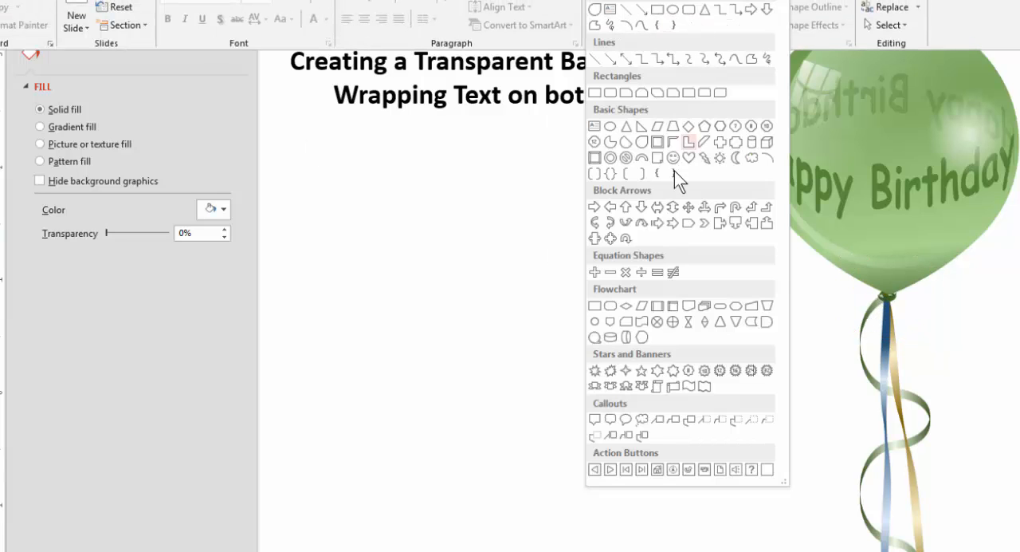
{"action": "left_click", "coordinate": [641, 144]}
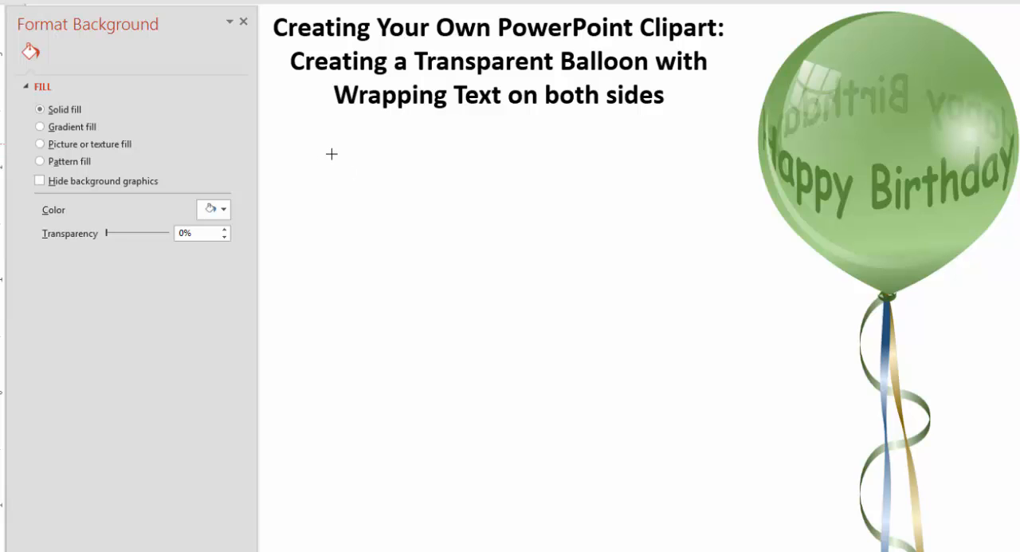
{"action": "key", "text": "shift"}
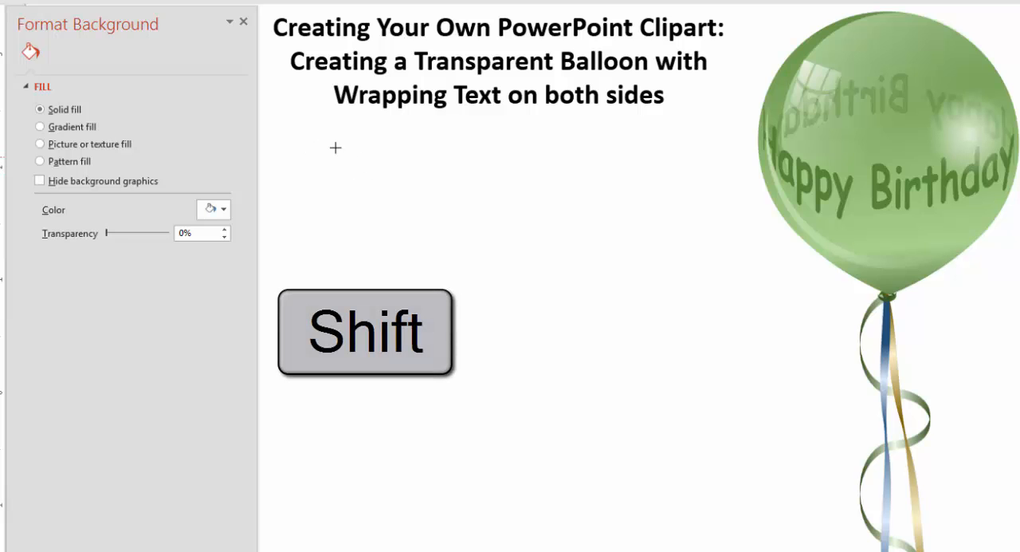
{"action": "left_click_drag", "start_coordinate": [331, 159], "coordinate": [579, 406]}
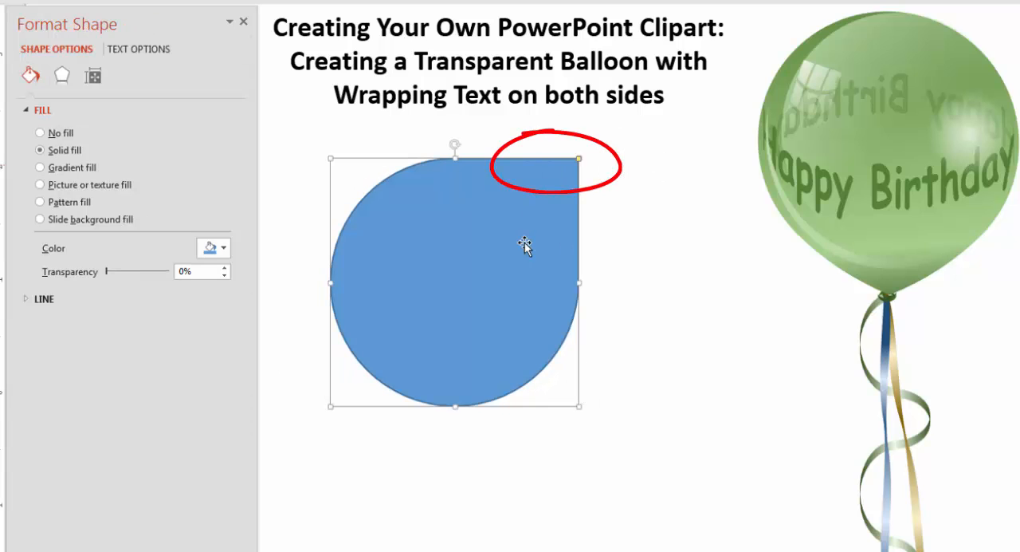
Rotate the blue teardrop so that its point faces straight down.
{"action": "key", "text": "shift"}
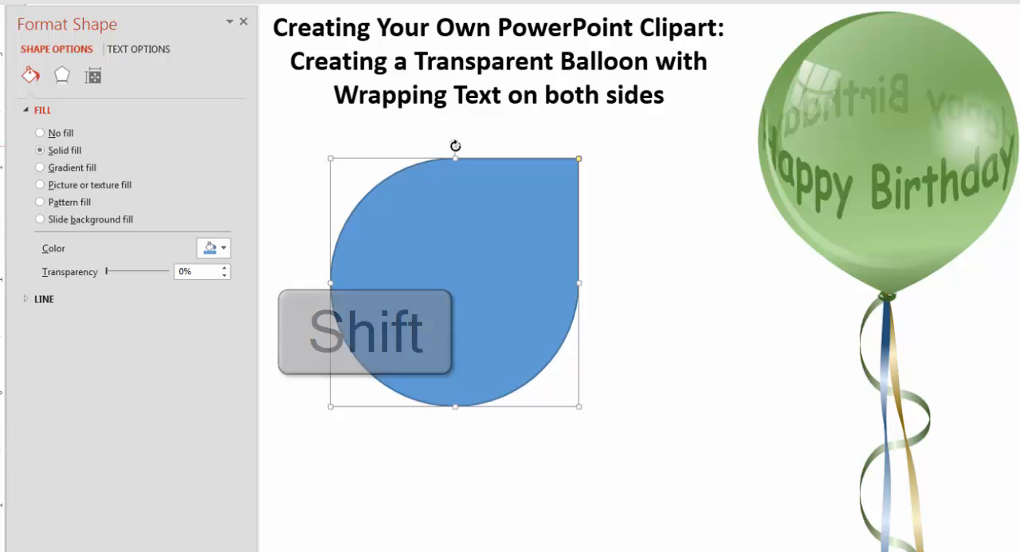
{"action": "left_click_drag", "start_coordinate": [455, 146], "coordinate": [509, 346]}
{"action": "left_click", "coordinate": [555, 522]}
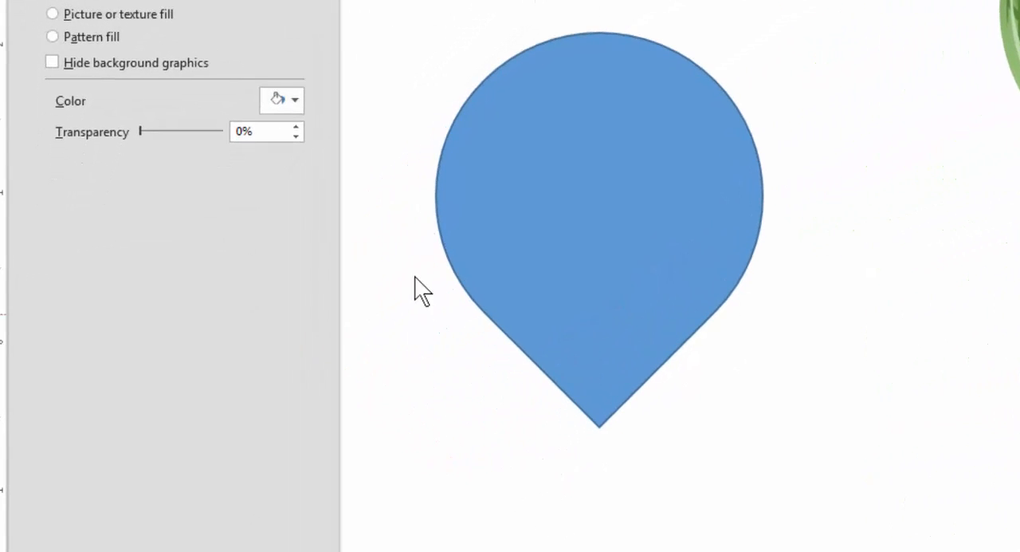
Shorten the teardrop's point into a blunt balloon tip and move the shape slightly up and to the right.
{"action": "left_click", "coordinate": [599, 380]}
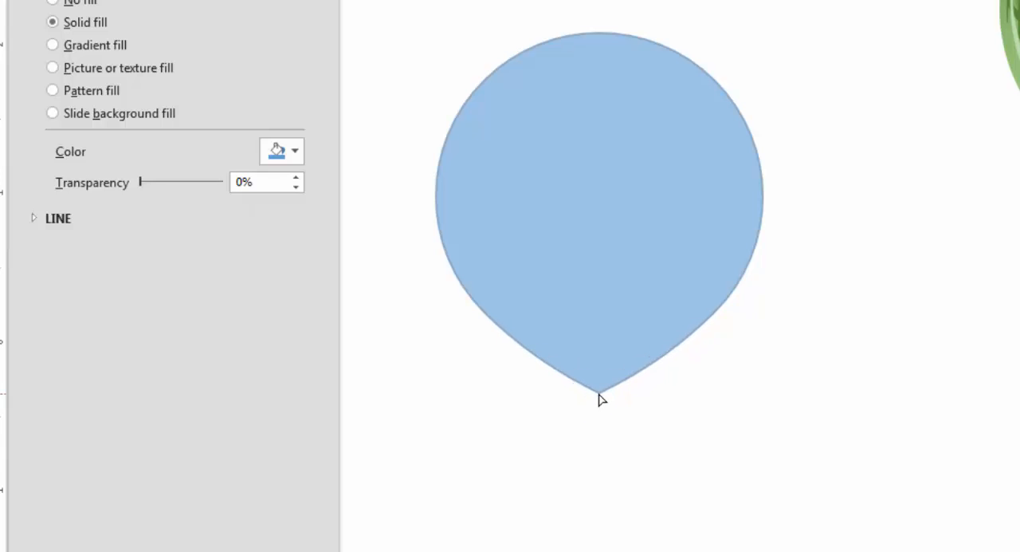
{"action": "left_click_drag", "start_coordinate": [599, 393], "coordinate": [600, 393]}
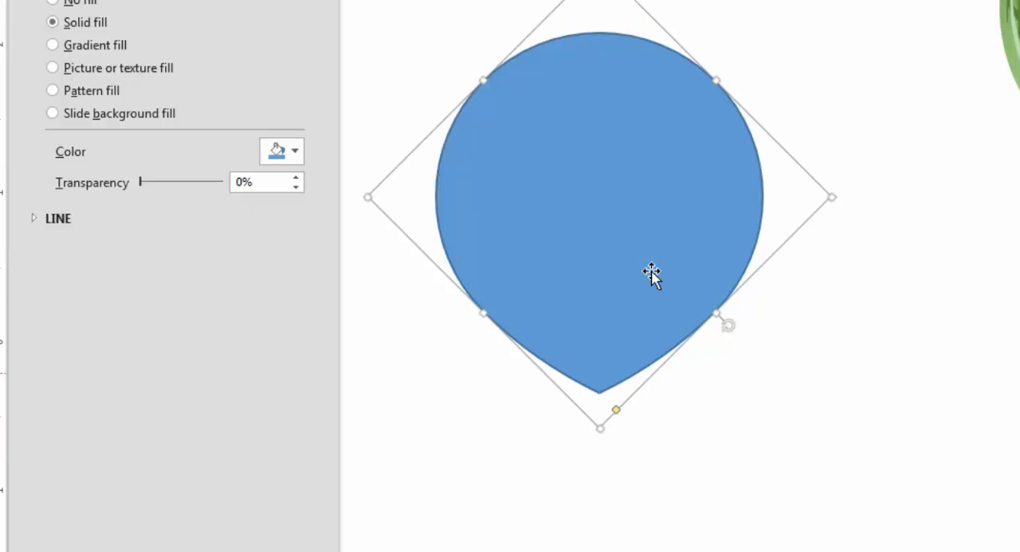
{"action": "left_click_drag", "start_coordinate": [652, 274], "coordinate": [687, 242]}
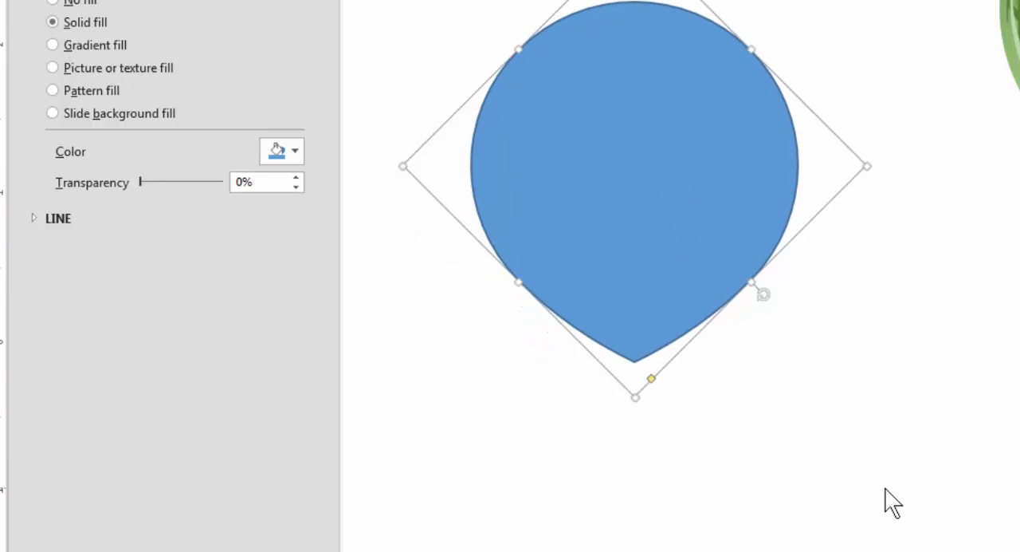
Remove the balloon shape's outline and switch its fill to a gradient.
{"action": "left_click", "coordinate": [37, 217]}
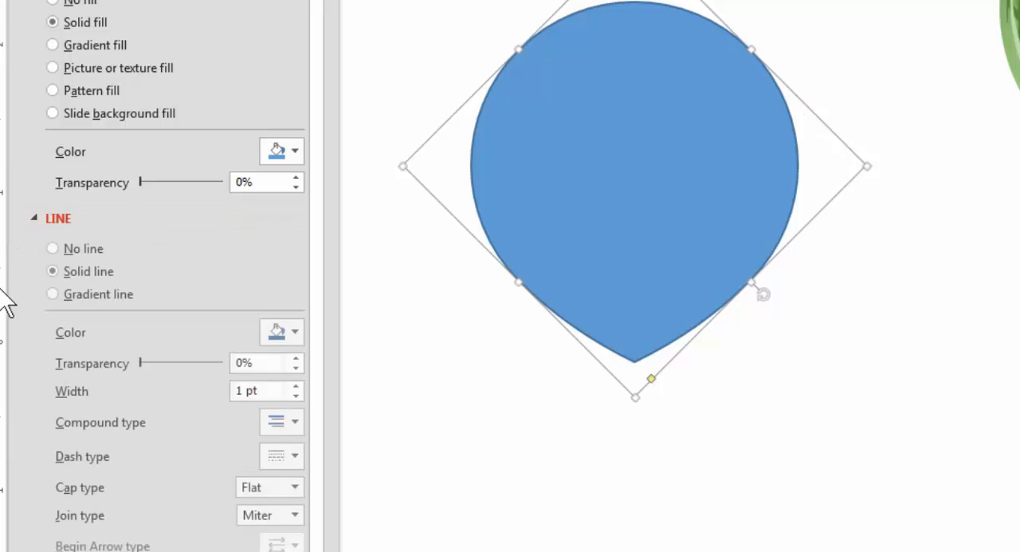
{"action": "left_click", "coordinate": [49, 249]}
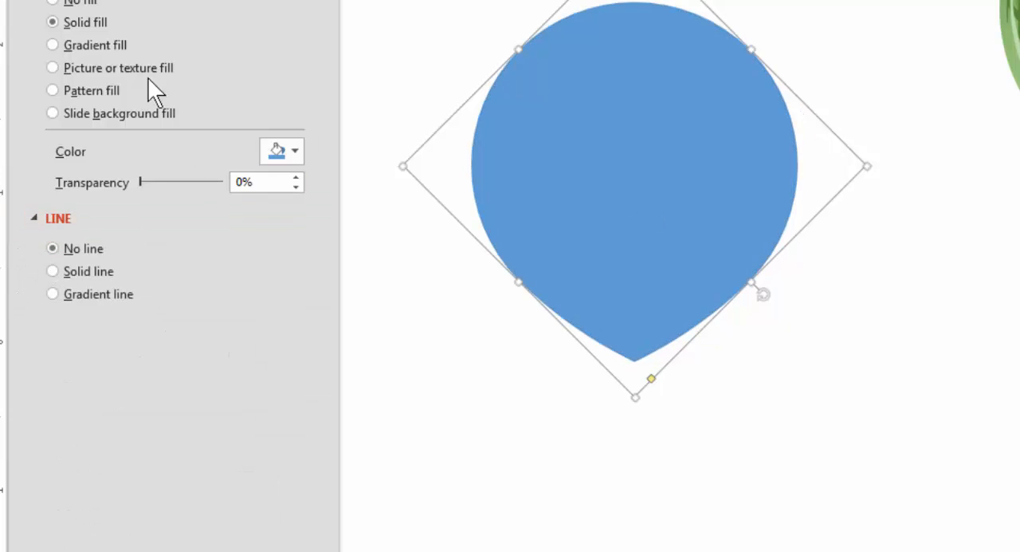
{"action": "left_click", "coordinate": [52, 45]}
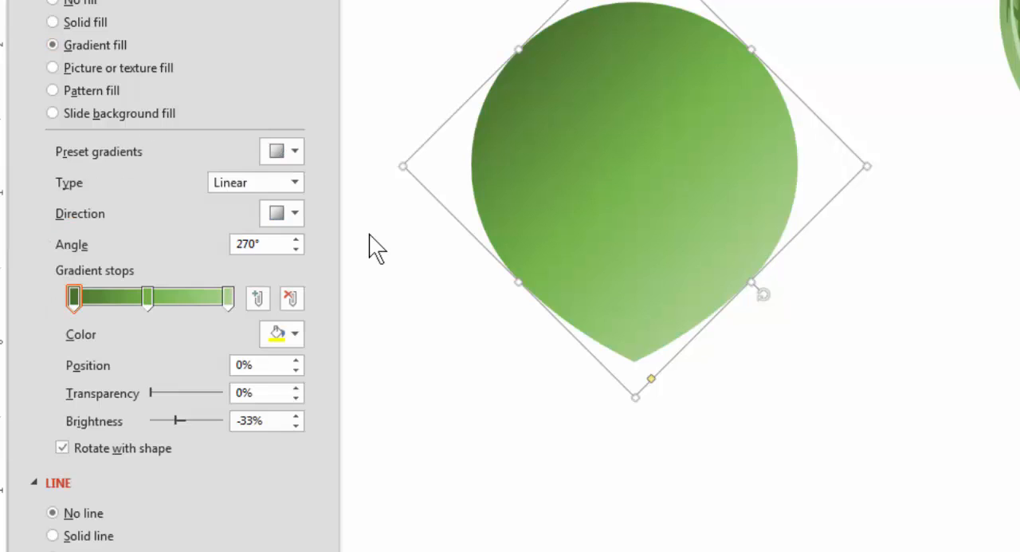
Examine the preset gradients and the theme colors assigned to the three gradient stops.
{"action": "left_click", "coordinate": [280, 150]}
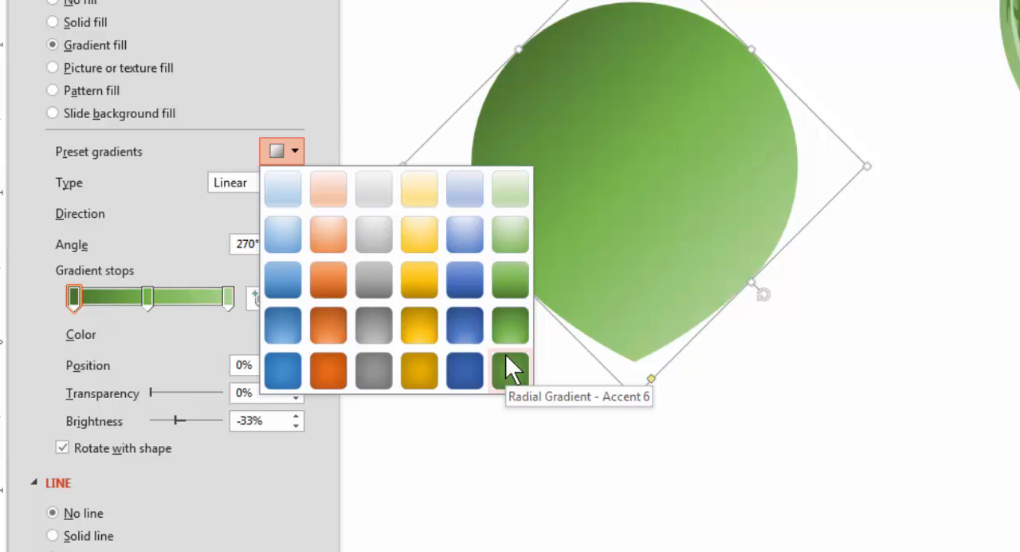
{"action": "left_click", "coordinate": [577, 201]}
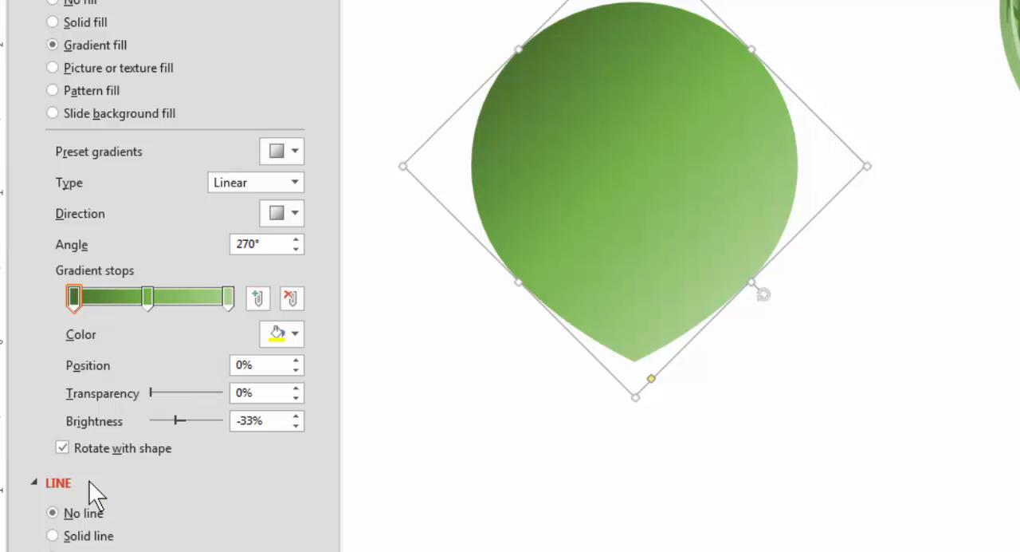
{"action": "left_click", "coordinate": [228, 298]}
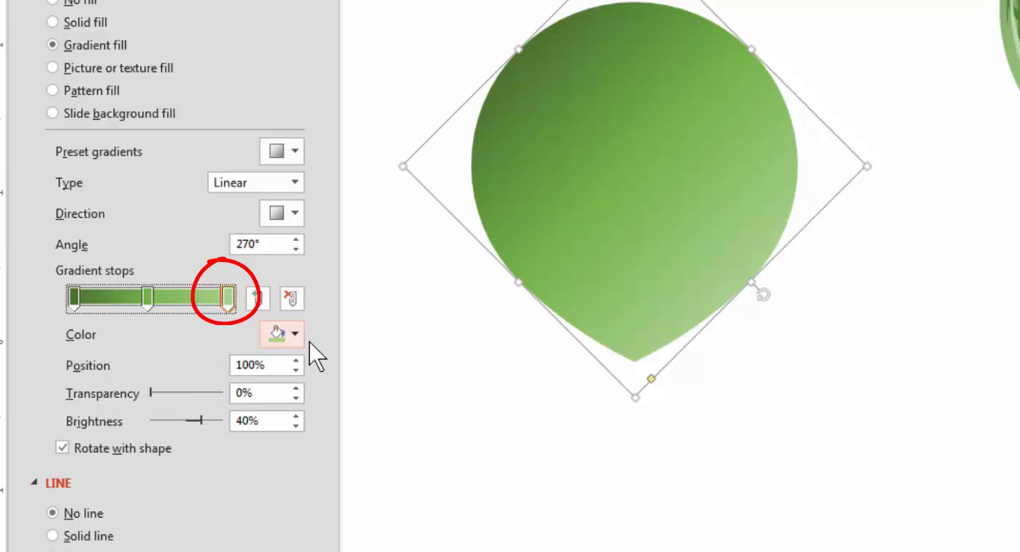
{"action": "left_click", "coordinate": [293, 335]}
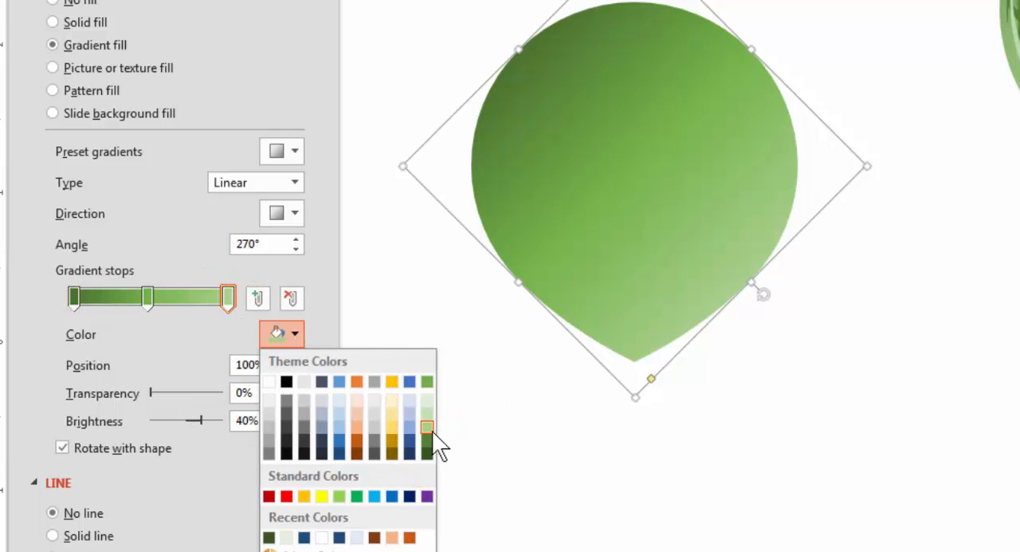
{"action": "left_click", "coordinate": [148, 299]}
{"action": "left_click", "coordinate": [294, 336]}
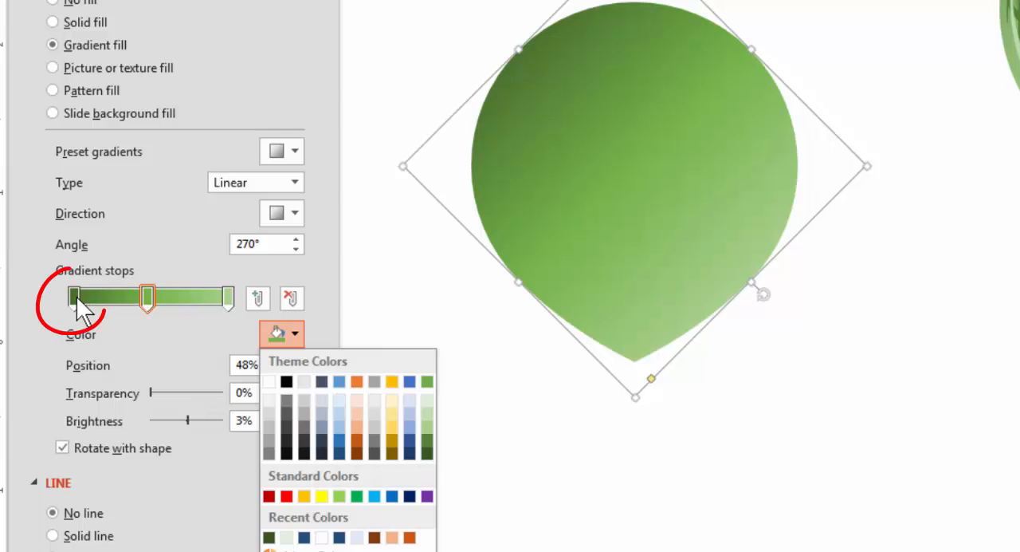
{"action": "left_click", "coordinate": [76, 298]}
{"action": "left_click", "coordinate": [294, 336]}
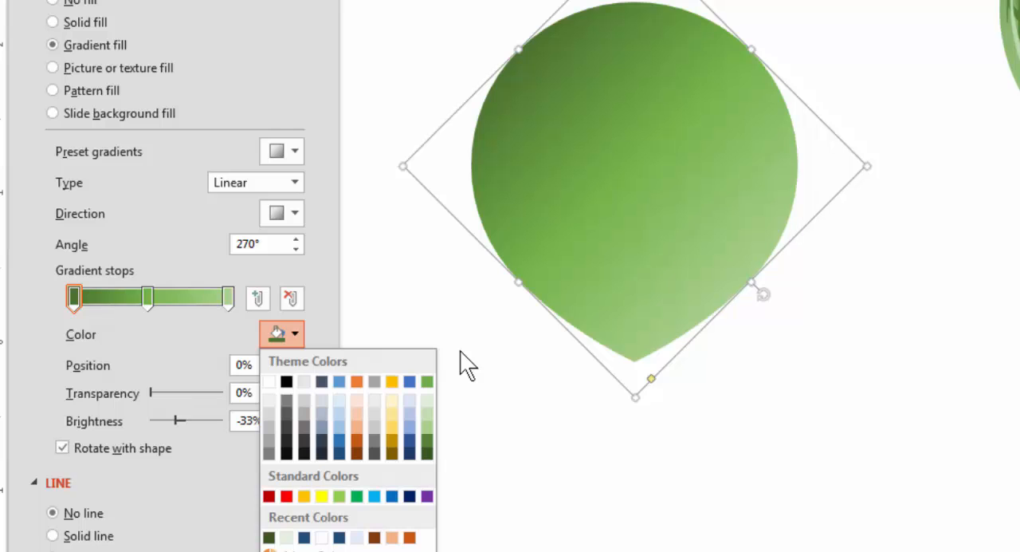
Recolor the 100% gradient stop with Accent 6, Darker 25% and the middle stop with Accent 6, Lighter 40%.
{"action": "left_click", "coordinate": [228, 298]}
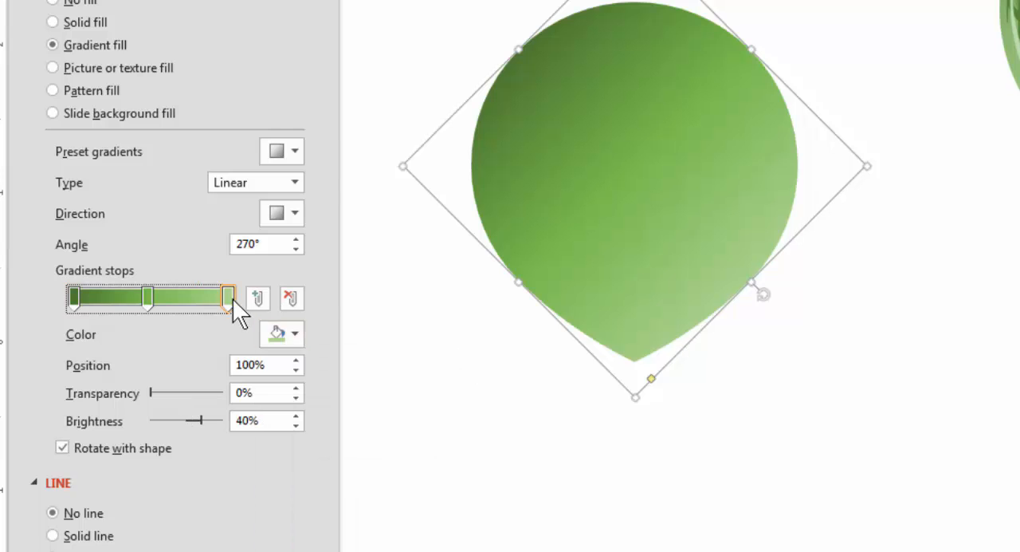
{"action": "left_click", "coordinate": [283, 333]}
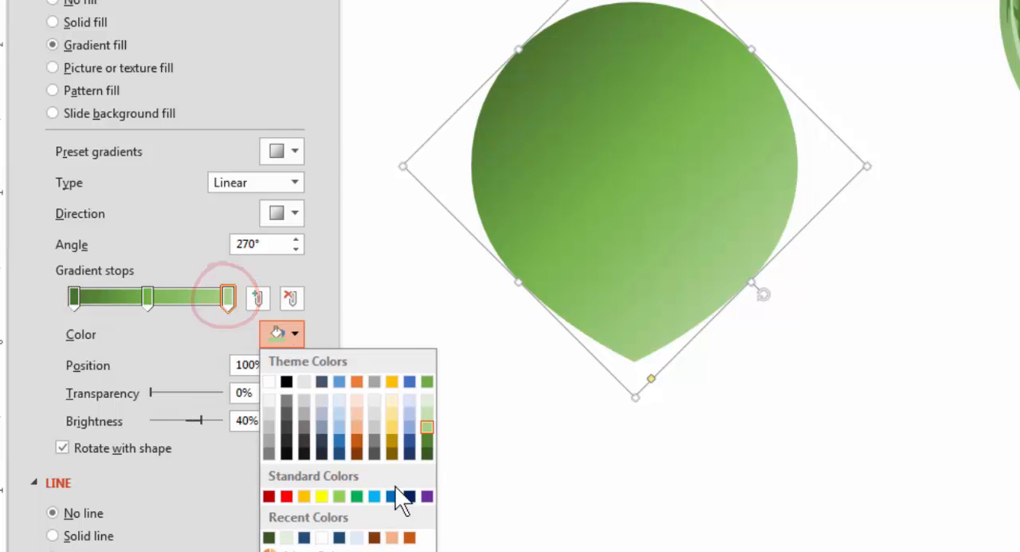
{"action": "left_click", "coordinate": [426, 439]}
{"action": "left_click", "coordinate": [147, 299]}
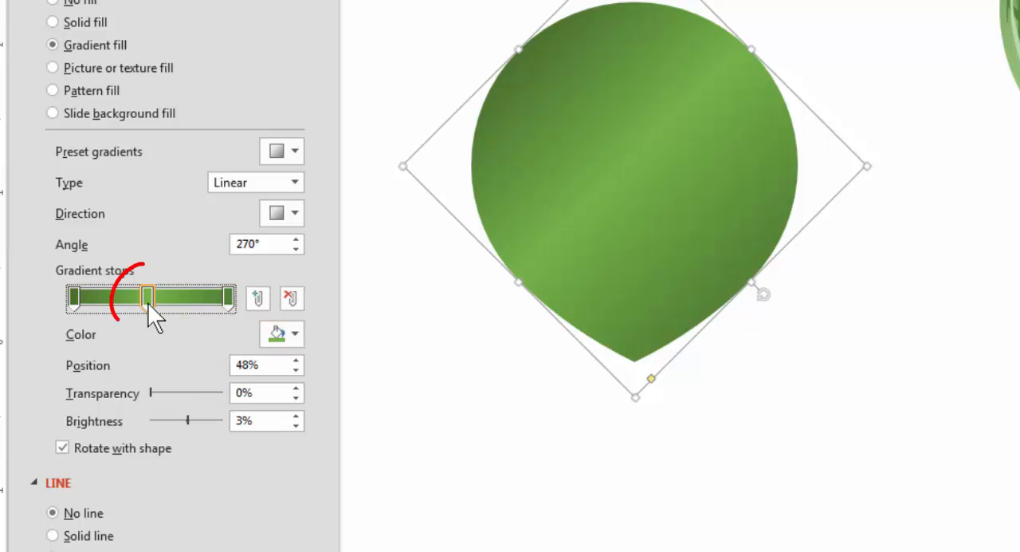
{"action": "left_click", "coordinate": [294, 338]}
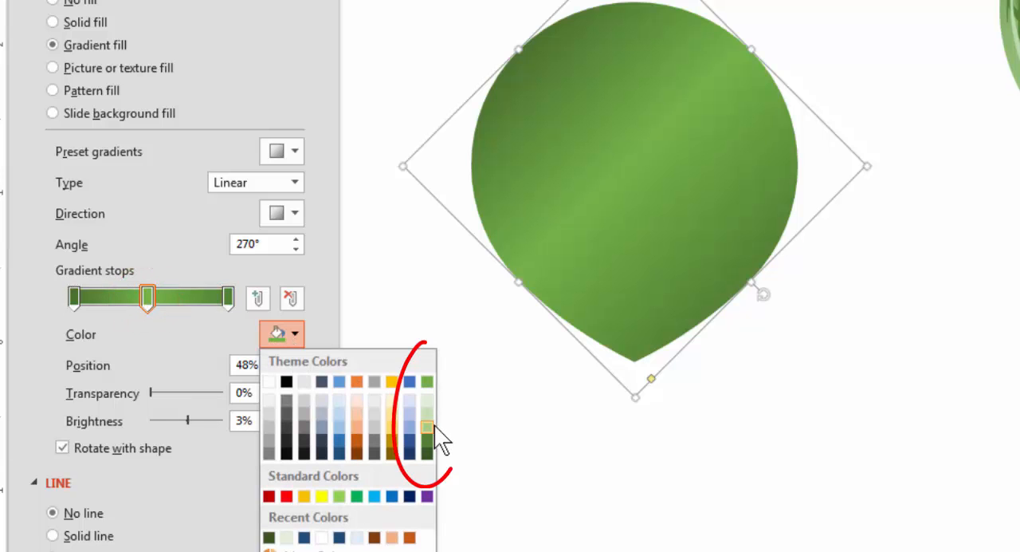
{"action": "left_click", "coordinate": [429, 421]}
Recolor the 0% gradient stop with the green Accent 6, Darker 50% theme color.
{"action": "left_click", "coordinate": [76, 297]}
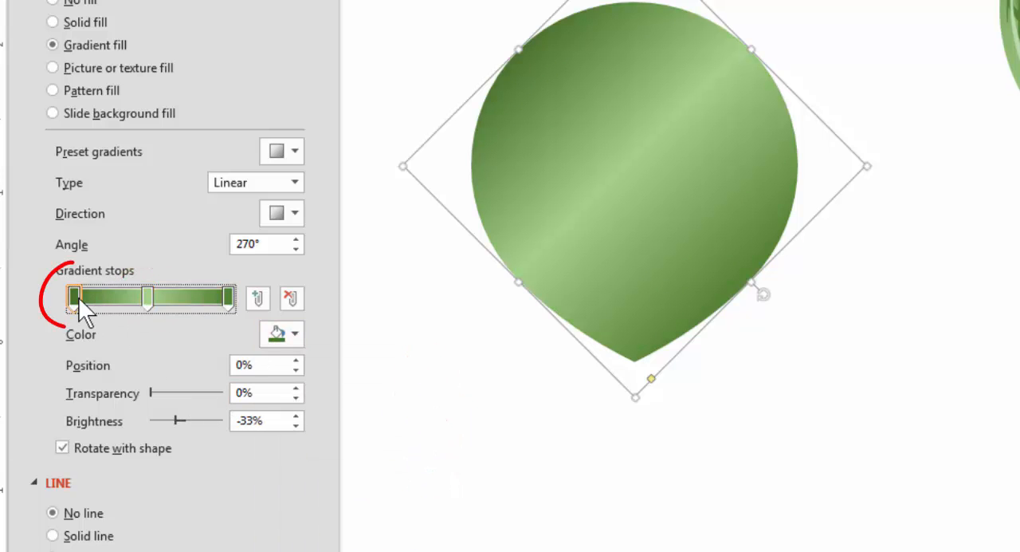
{"action": "left_click", "coordinate": [268, 337]}
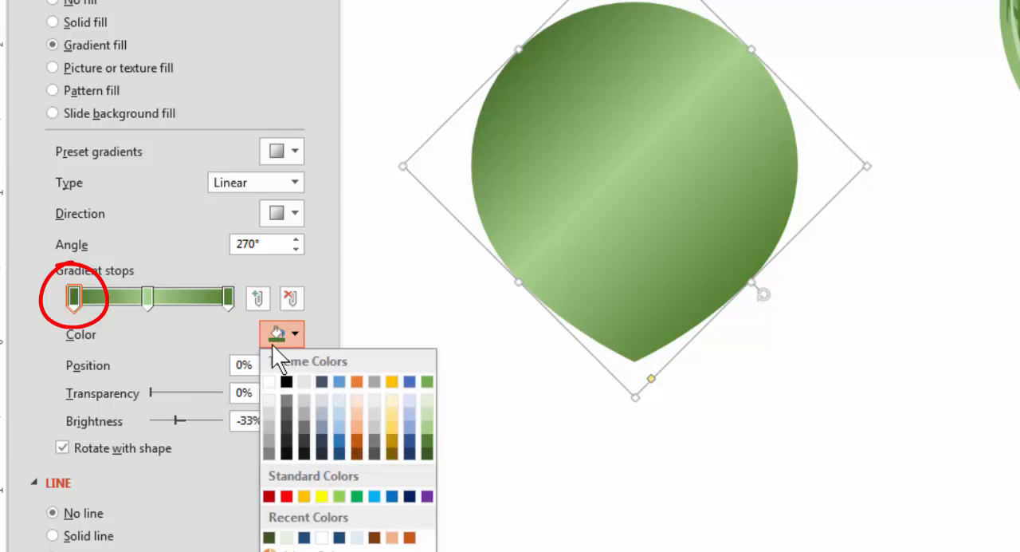
{"action": "left_click", "coordinate": [427, 453]}
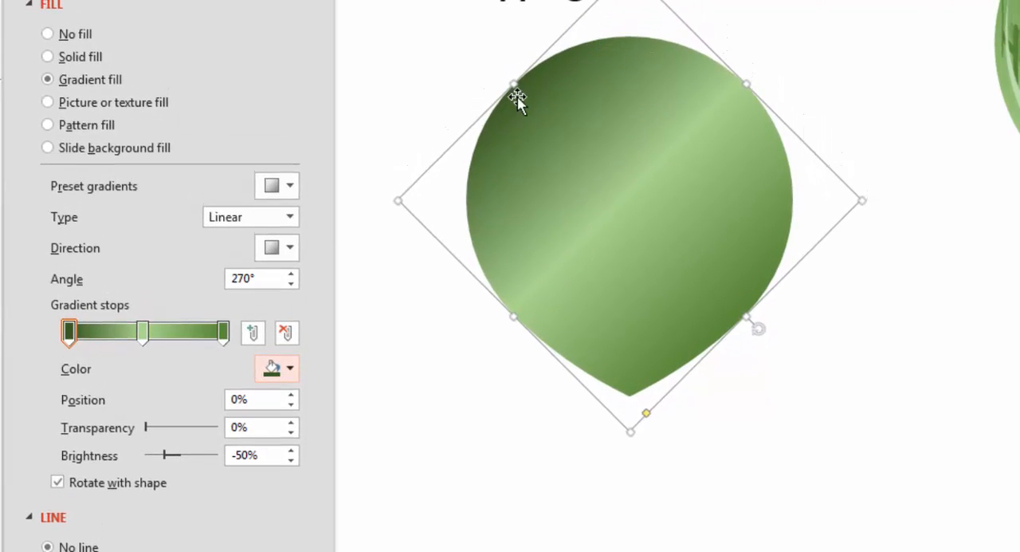
Set the balloon's linear gradient angle to 130° and move the middle gradient stop to 21%.
{"action": "left_click", "coordinate": [292, 285]}
{"action": "left_click", "coordinate": [292, 284]}
{"action": "left_click", "coordinate": [292, 285]}
{"action": "left_click", "coordinate": [292, 285]}
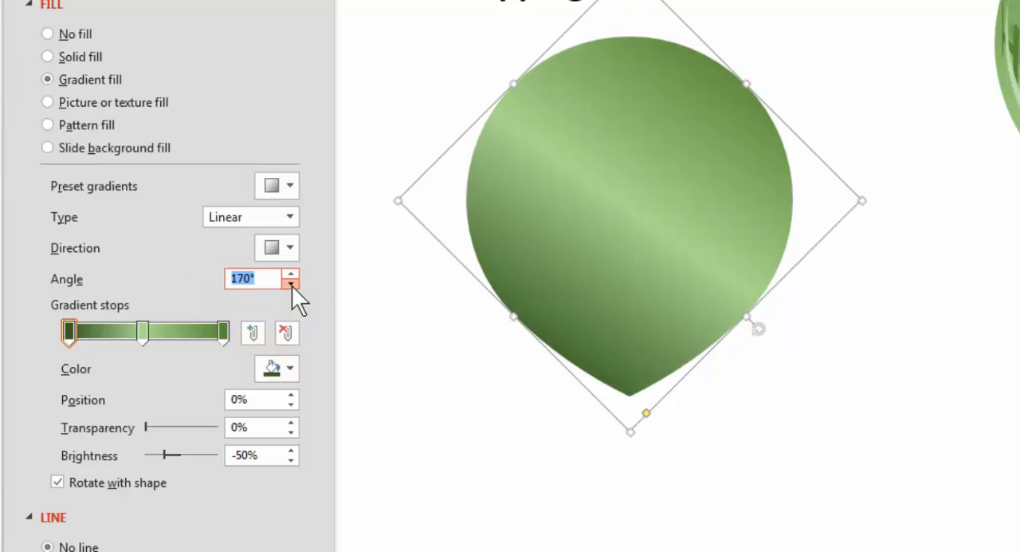
{"action": "left_click", "coordinate": [292, 284]}
{"action": "left_click", "coordinate": [292, 284]}
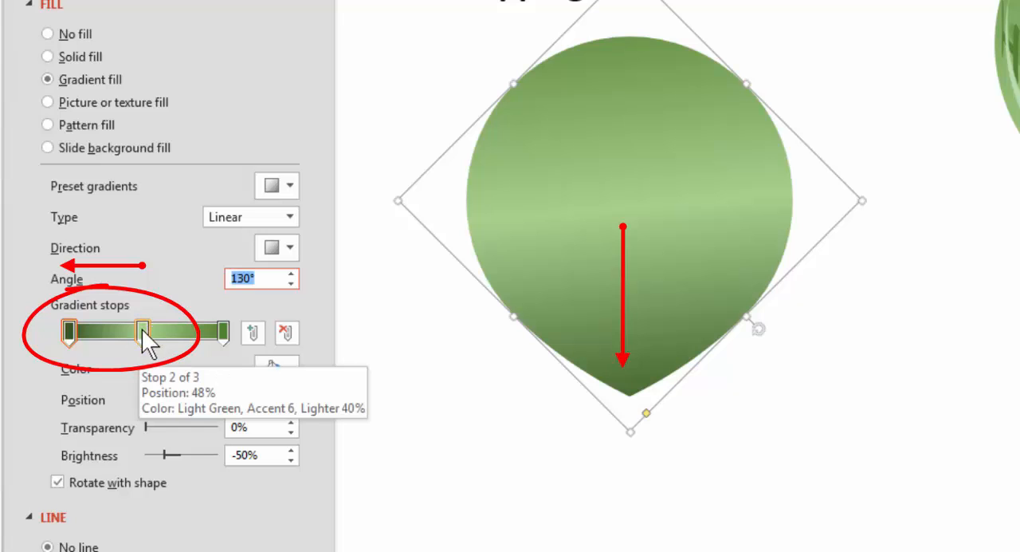
{"action": "left_click_drag", "start_coordinate": [142, 328], "coordinate": [98, 325]}
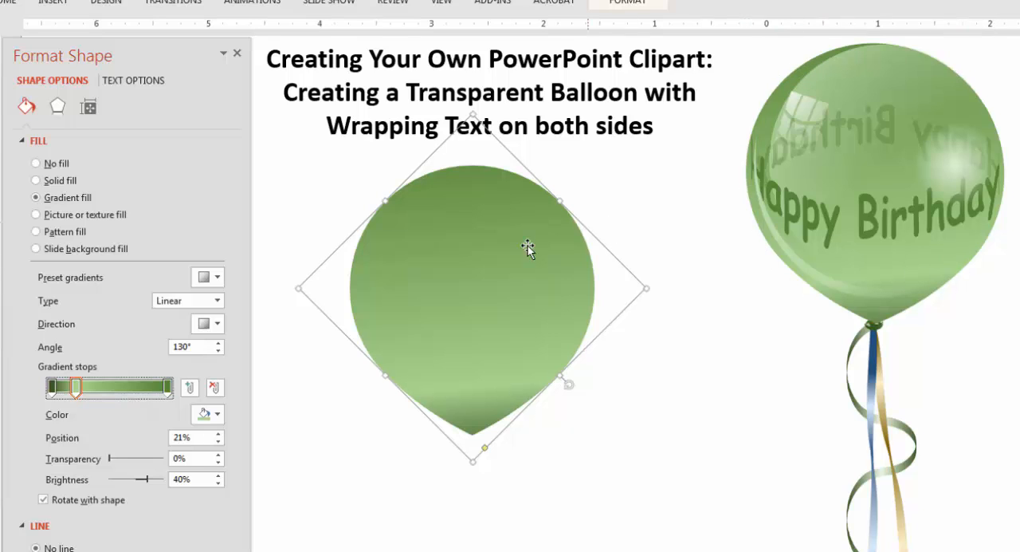
{"action": "left_click", "coordinate": [600, 251]}
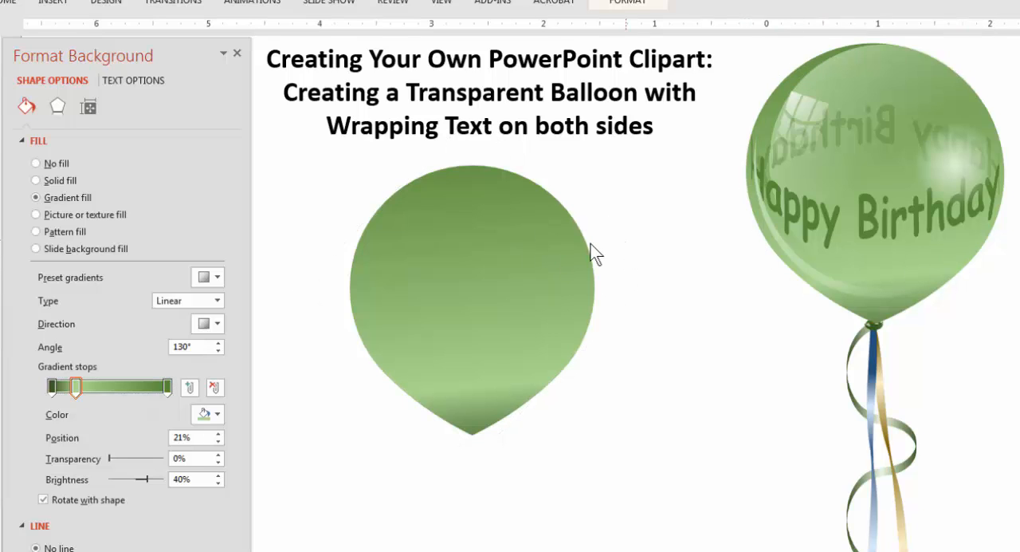
Draw a perfect circle over the upper part of the green balloon, slightly smaller than the balloon's round body.
{"action": "left_click", "coordinate": [5, 6]}
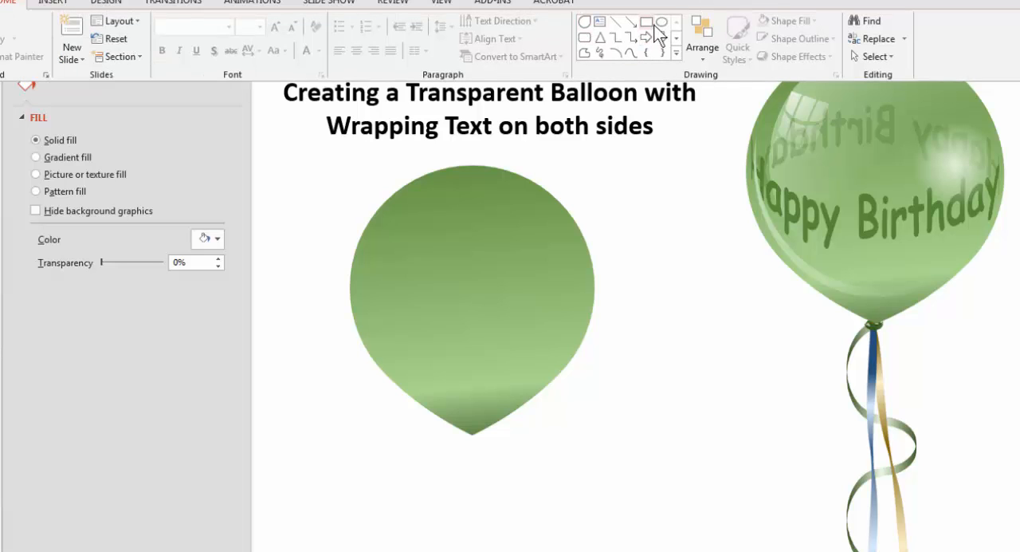
{"action": "left_click", "coordinate": [661, 23]}
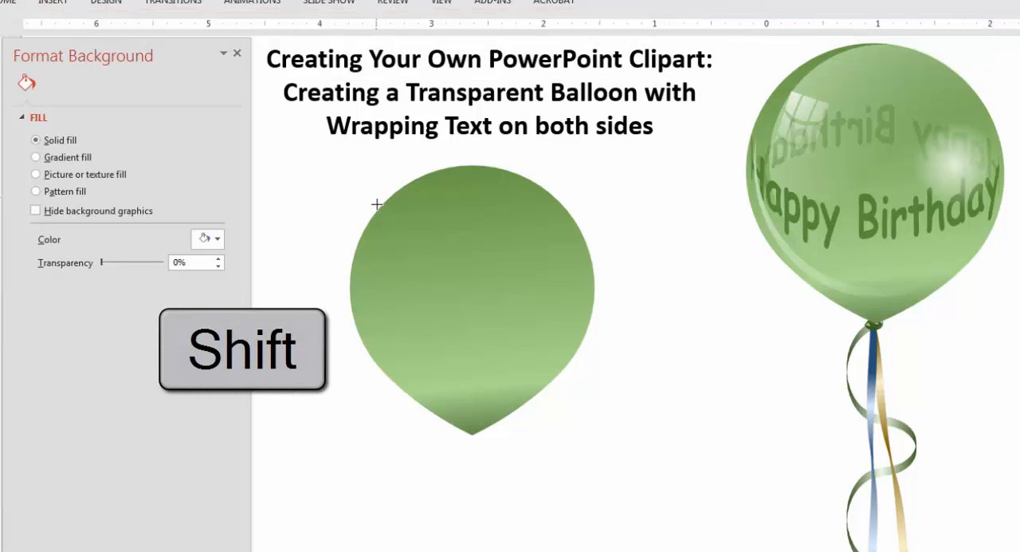
{"action": "left_click_drag", "start_coordinate": [387, 175], "coordinate": [584, 371]}
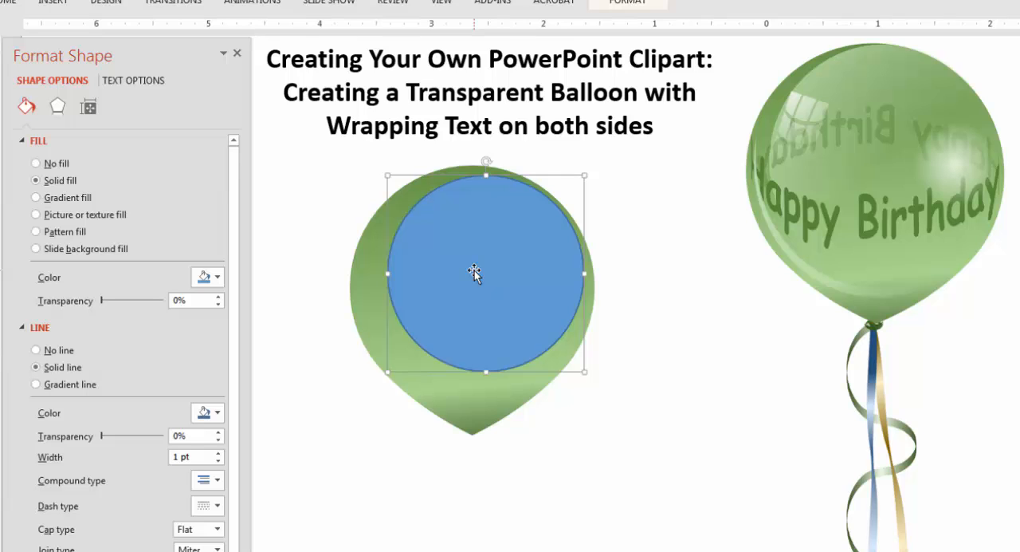
Copy the balloon's formatting onto the new circle with Format Painter.
{"action": "left_click", "coordinate": [367, 247]}
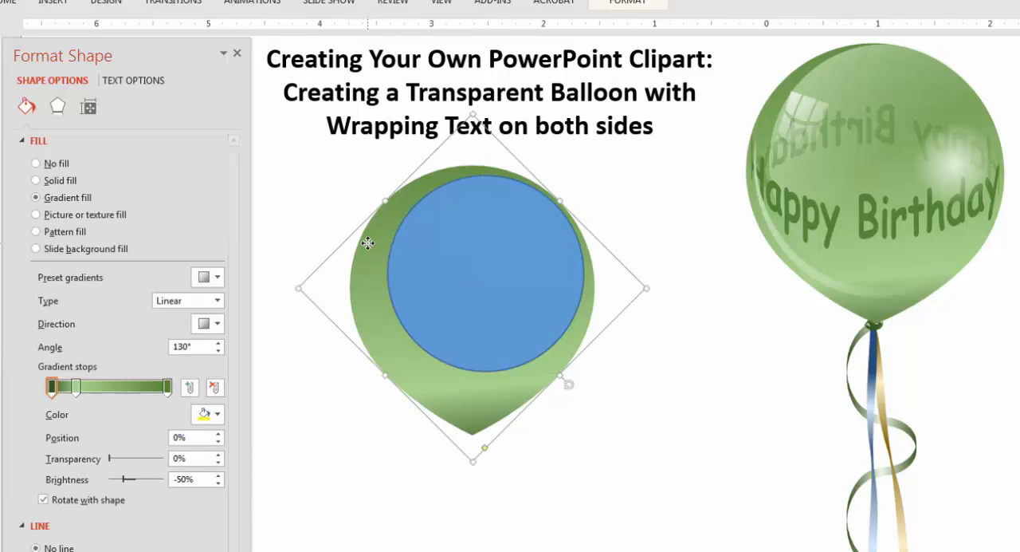
{"action": "left_click", "coordinate": [10, 2]}
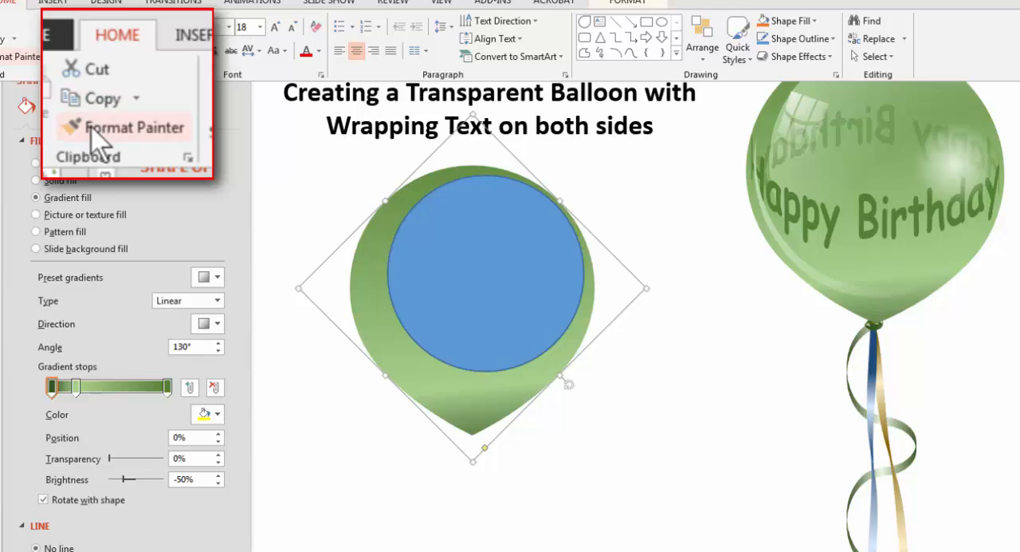
{"action": "left_click", "coordinate": [9, 56]}
{"action": "left_click", "coordinate": [486, 252]}
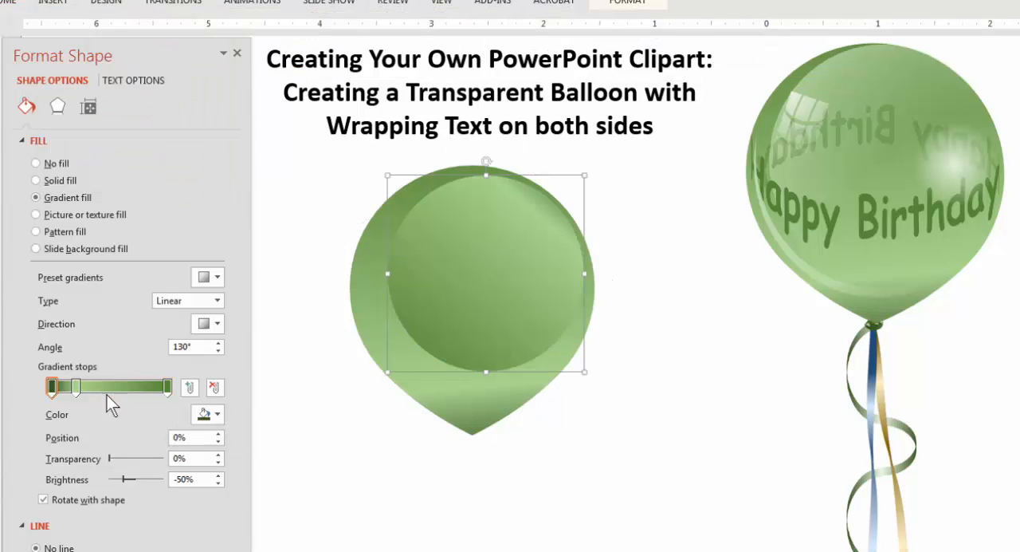
Remove the circle's 100% gradient stop and move the light green stop from 21% to 100%.
{"action": "left_click_drag", "start_coordinate": [166, 387], "coordinate": [356, 450]}
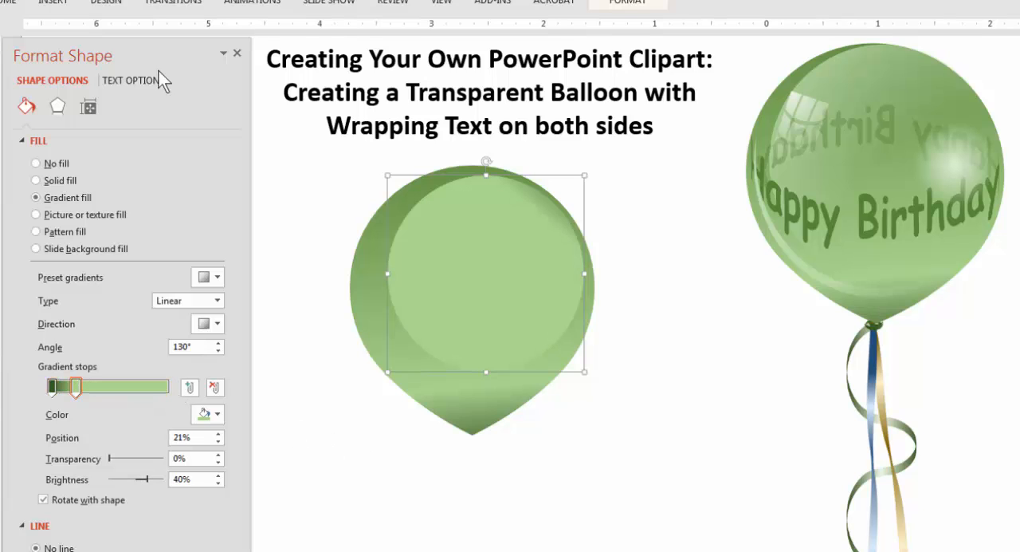
{"action": "left_click_drag", "start_coordinate": [157, 50], "coordinate": [221, 26]}
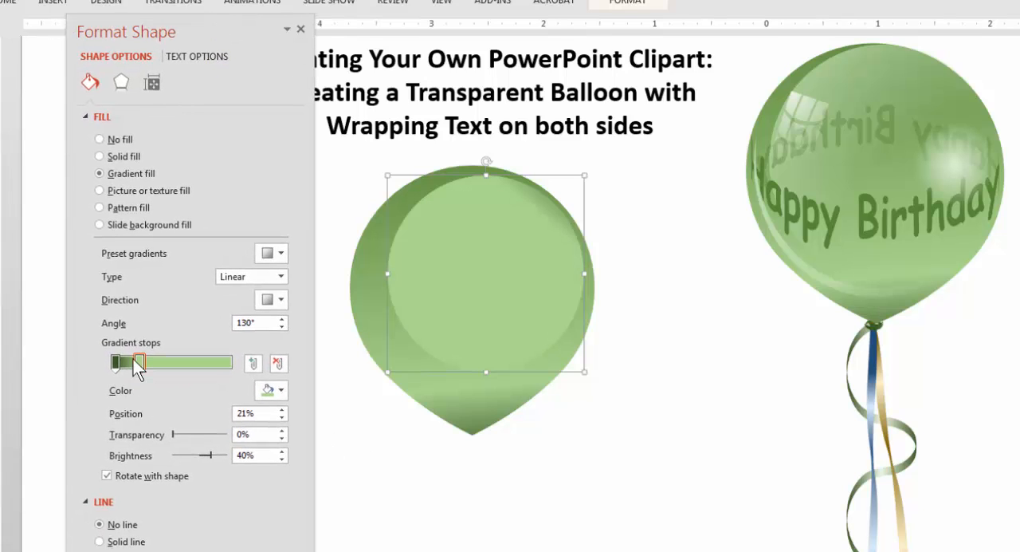
{"action": "left_click_drag", "start_coordinate": [139, 363], "coordinate": [232, 363]}
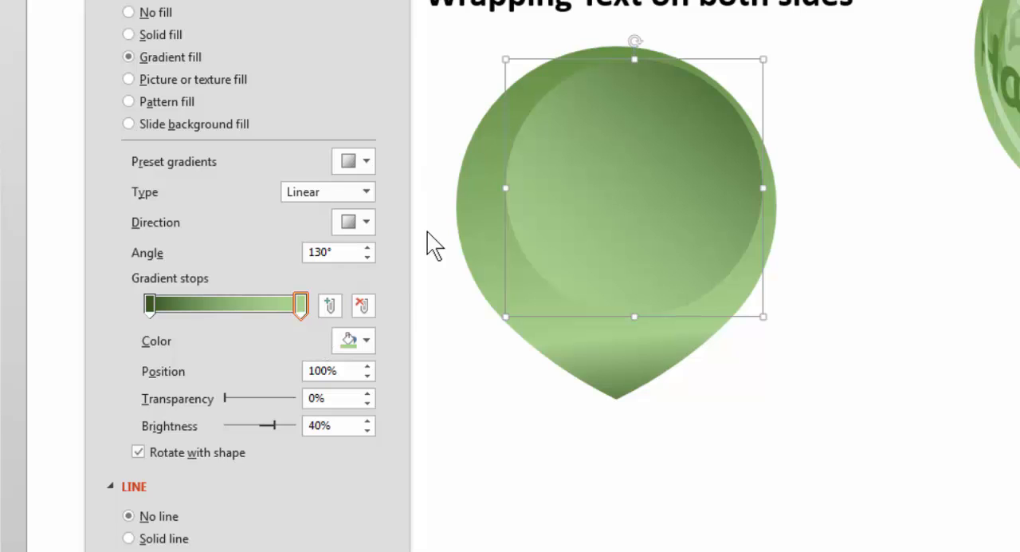
Try the circle's 100% gradient stop in red with 100% transparency.
{"action": "left_click", "coordinate": [363, 341]}
{"action": "left_click", "coordinate": [340, 499]}
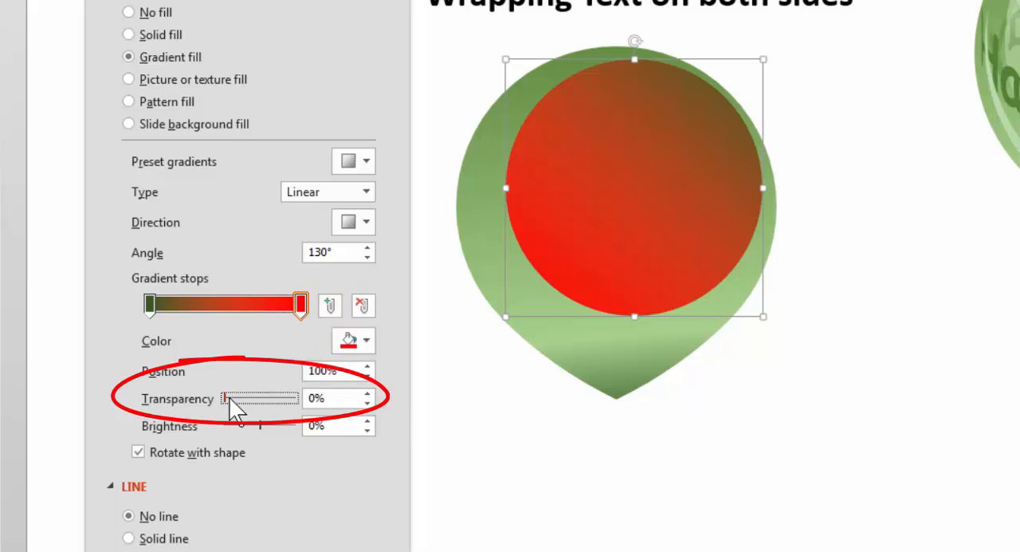
{"action": "left_click_drag", "start_coordinate": [228, 399], "coordinate": [396, 403]}
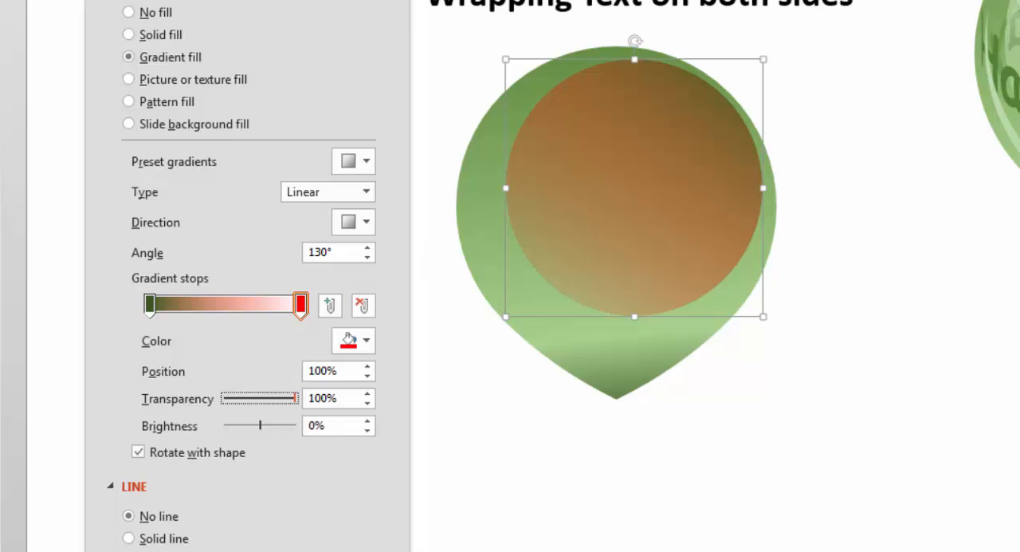
{"action": "left_click", "coordinate": [602, 175]}
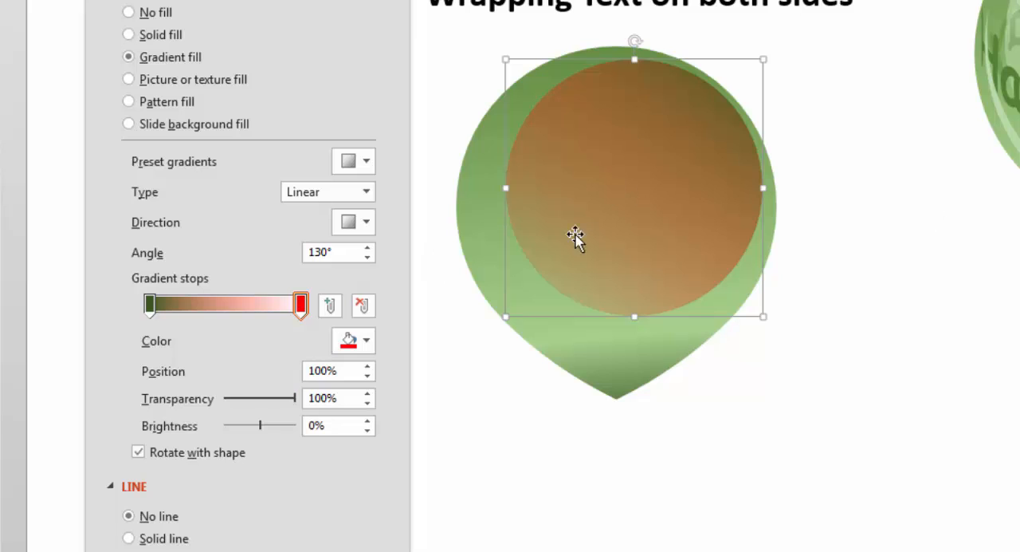
Recolor both of the circle's gradient stops with Green, Accent 6, Lighter 80% and set the 100% stop's transparency to 100%.
{"action": "left_click", "coordinate": [302, 306]}
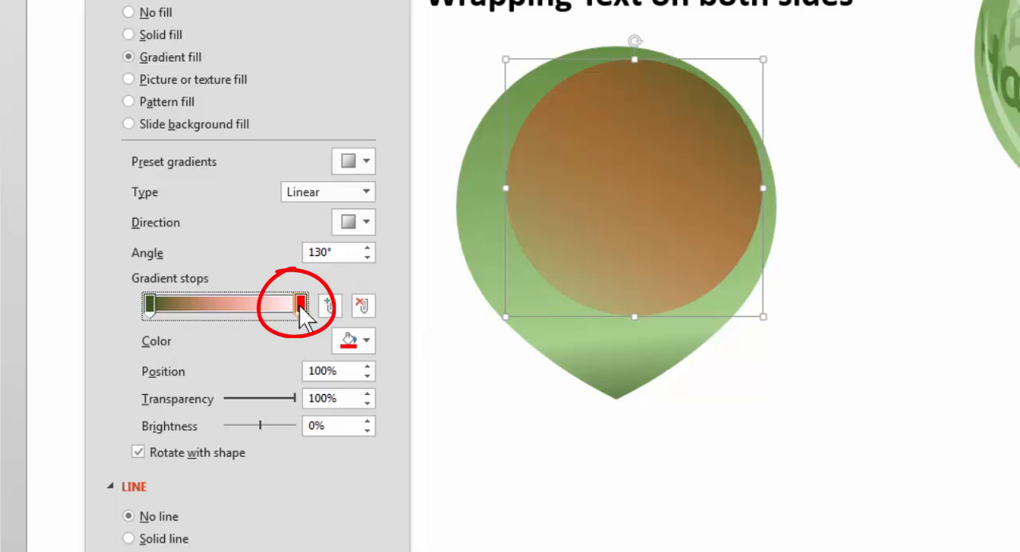
{"action": "left_click", "coordinate": [366, 340]}
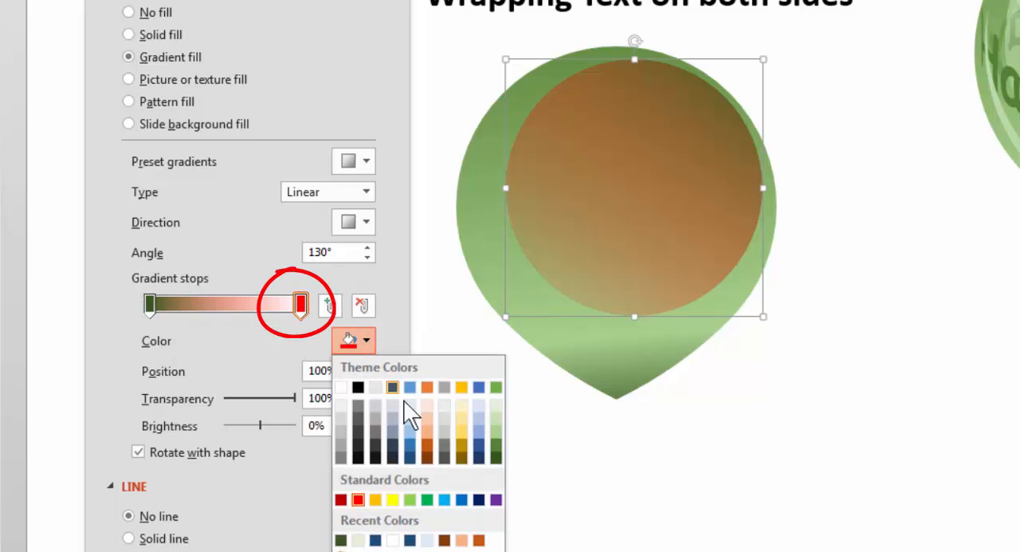
{"action": "left_click", "coordinate": [496, 406]}
{"action": "left_click", "coordinate": [146, 302]}
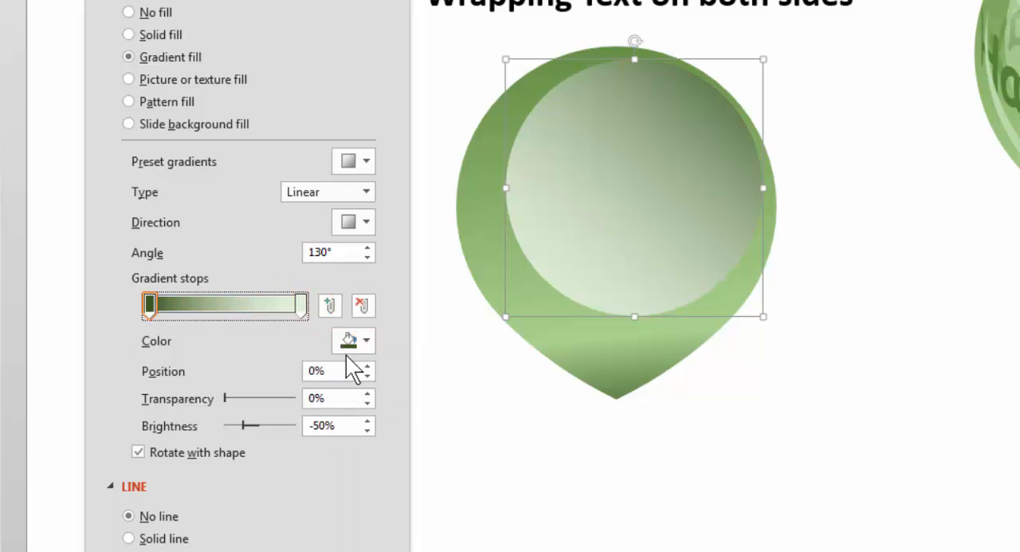
{"action": "left_click", "coordinate": [363, 340]}
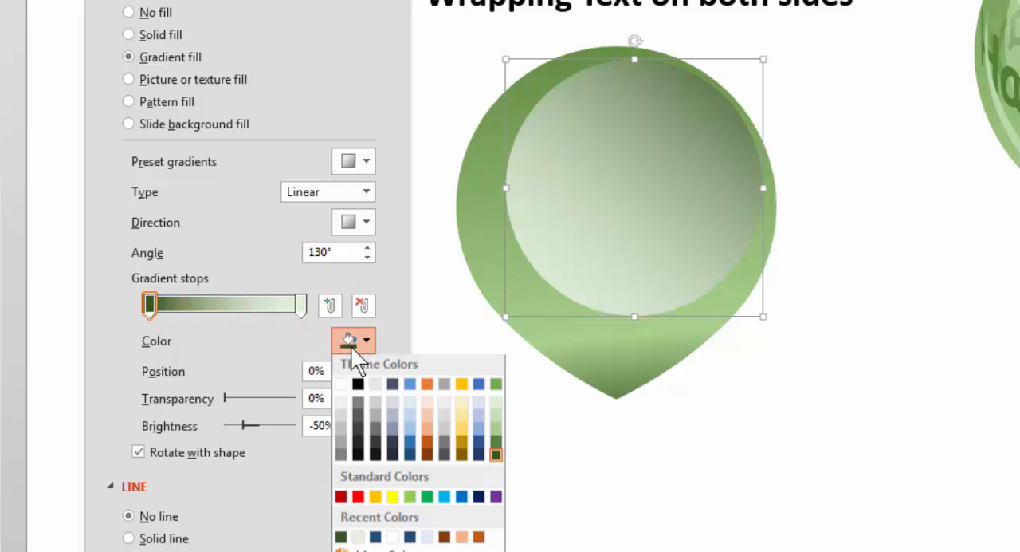
{"action": "left_click", "coordinate": [497, 405]}
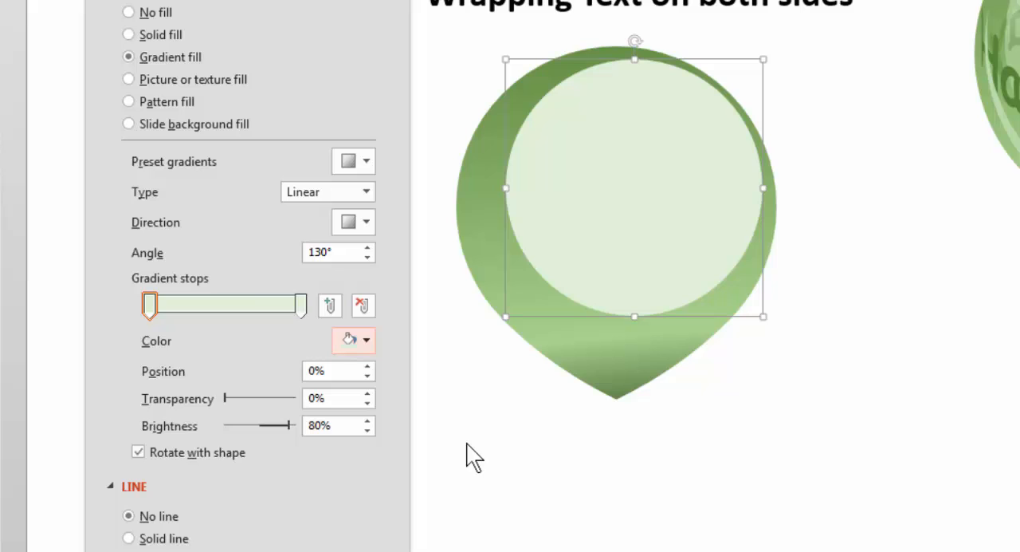
{"action": "left_click", "coordinate": [303, 303]}
{"action": "left_click_drag", "start_coordinate": [226, 399], "coordinate": [387, 421]}
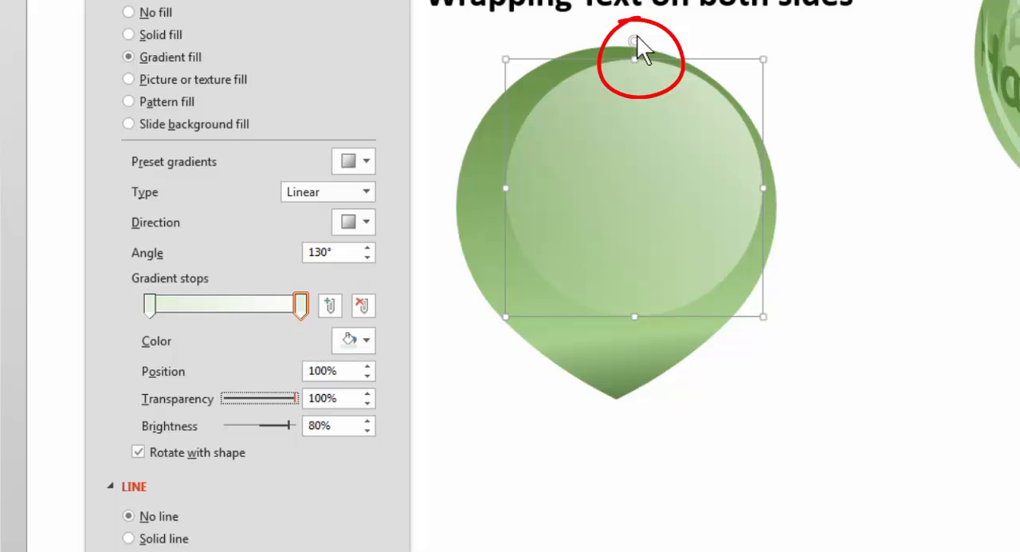
Rotate the highlight circle counterclockwise until its gradient fades downward, and move its transparent gradient stop to 61%.
{"action": "left_click_drag", "start_coordinate": [636, 37], "coordinate": [494, 102]}
{"action": "left_click_drag", "start_coordinate": [621, 128], "coordinate": [615, 122]}
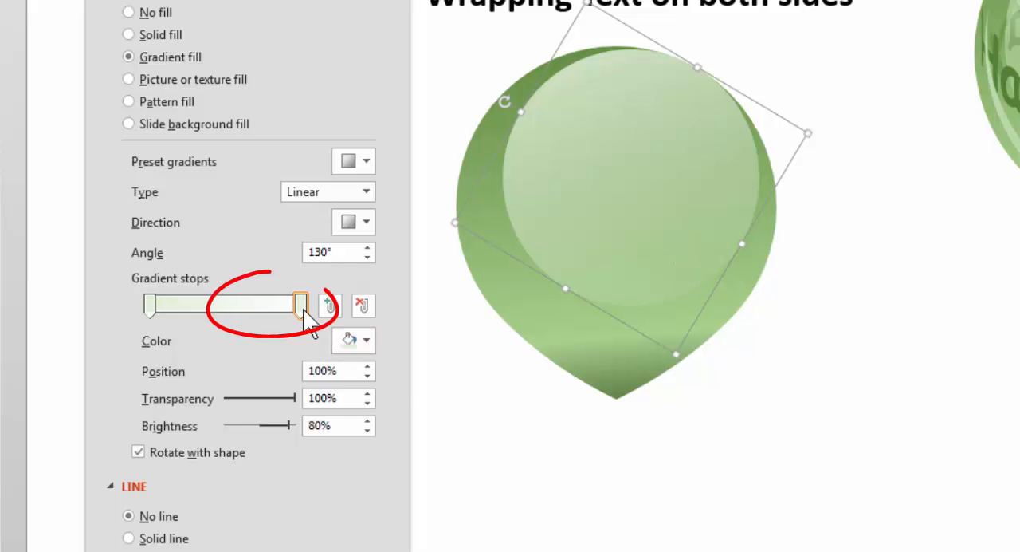
{"action": "left_click_drag", "start_coordinate": [303, 309], "coordinate": [243, 316]}
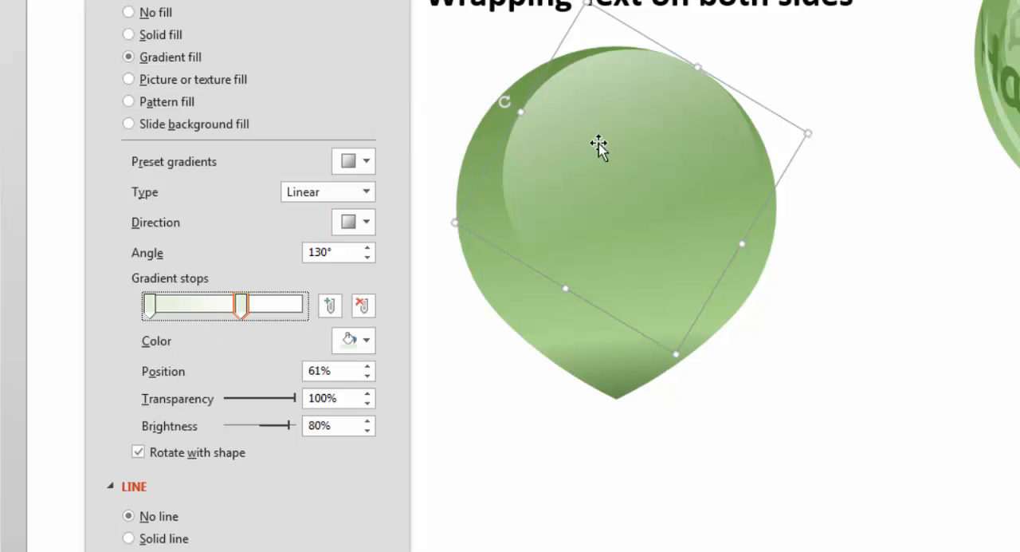
Reposition the highlight circle against the balloon's upper-right edge and enlarge it slightly.
{"action": "left_click_drag", "start_coordinate": [606, 146], "coordinate": [610, 180]}
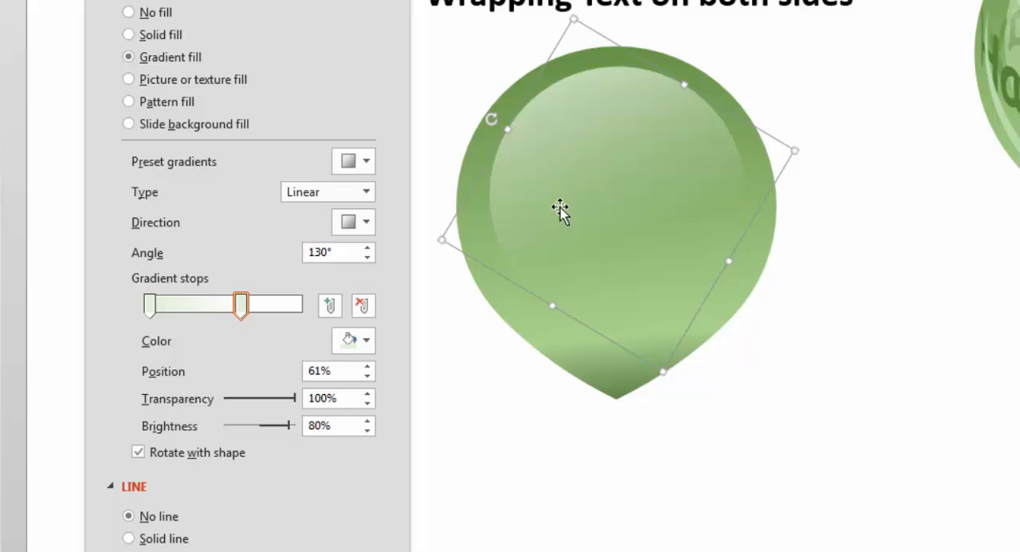
{"action": "left_click_drag", "start_coordinate": [560, 210], "coordinate": [576, 192]}
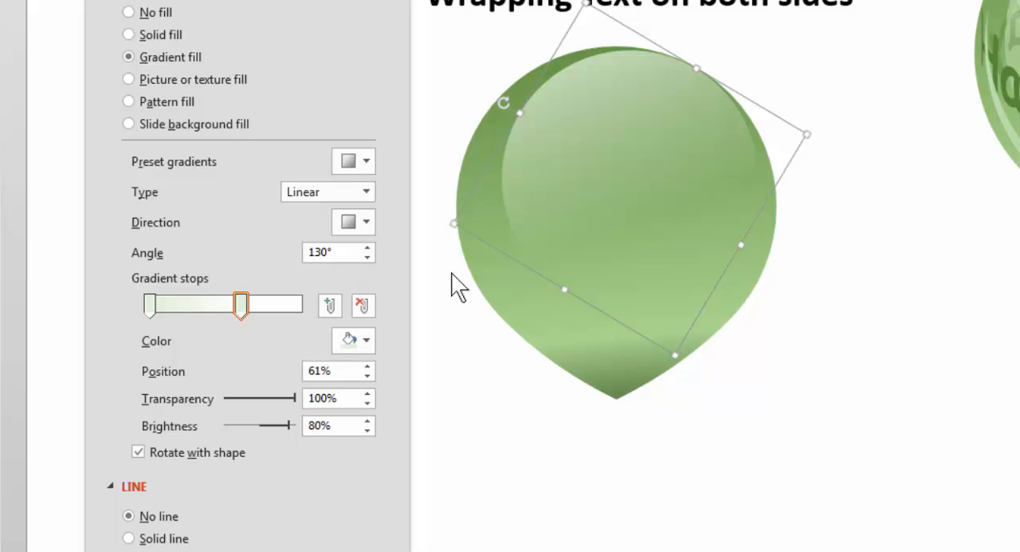
{"action": "left_click_drag", "start_coordinate": [674, 355], "coordinate": [663, 355]}
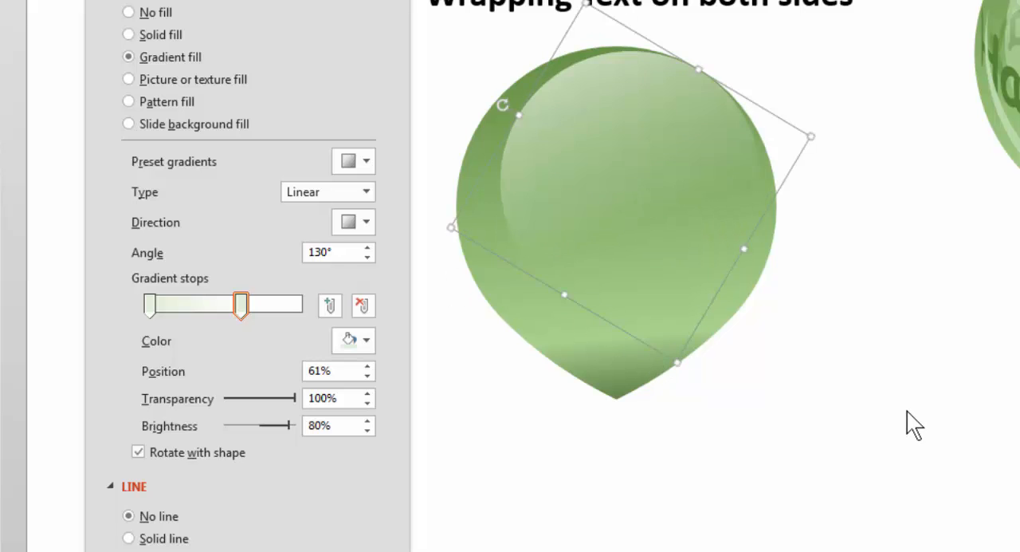
{"action": "left_click", "coordinate": [900, 325]}
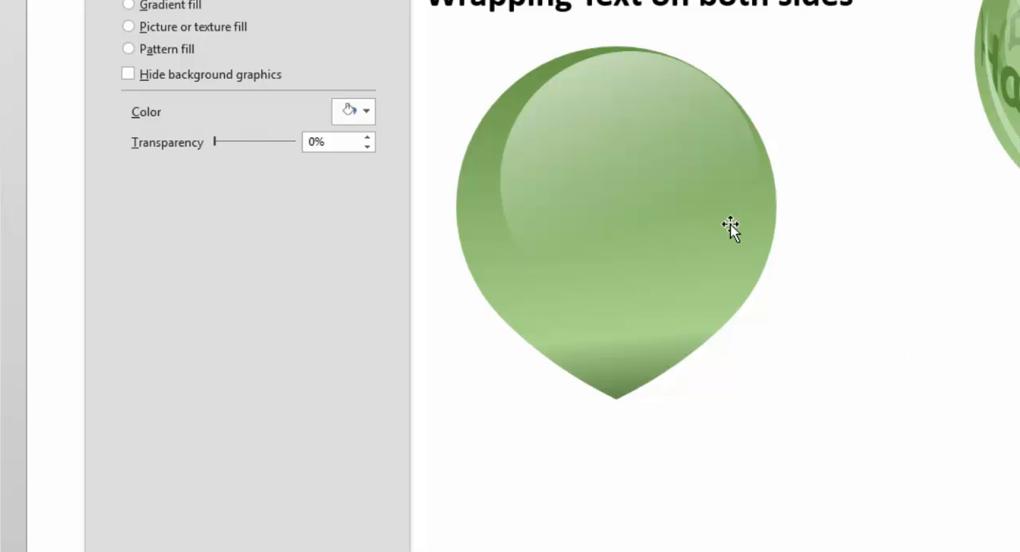
{"action": "left_click", "coordinate": [667, 217]}
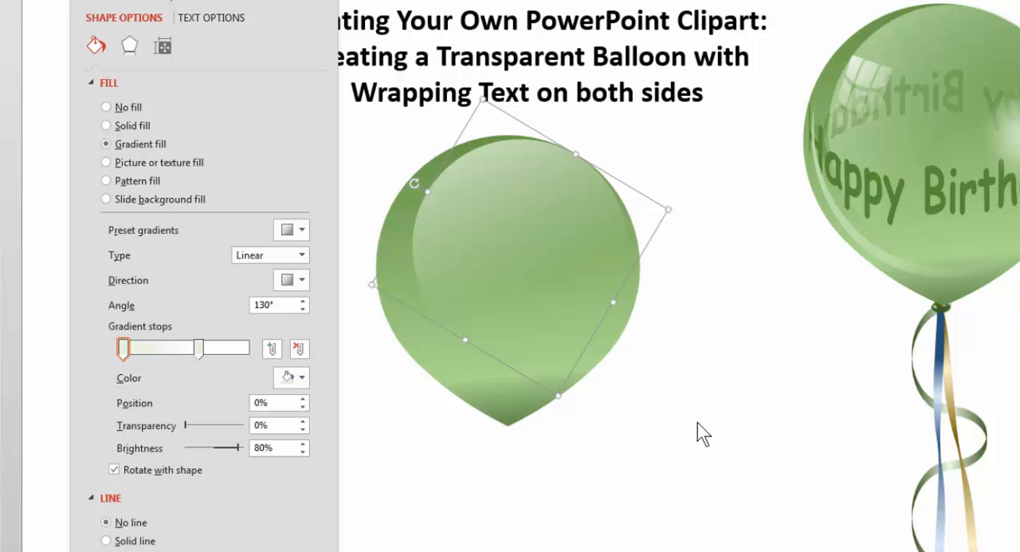
Draw a crescent Moon shape on the slide beside the balloon's lower-right side.
{"action": "left_click", "coordinate": [10, 2]}
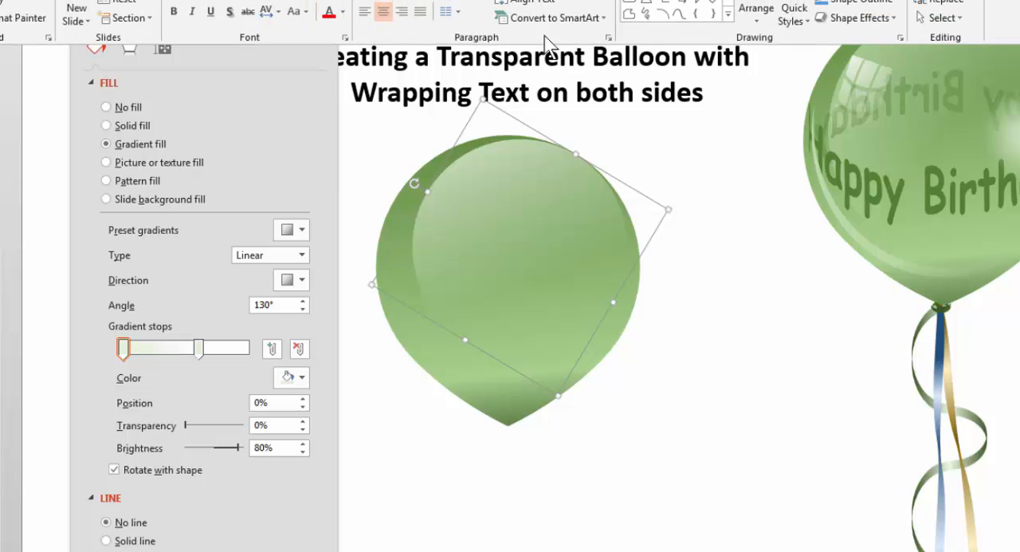
{"action": "left_click", "coordinate": [730, 19]}
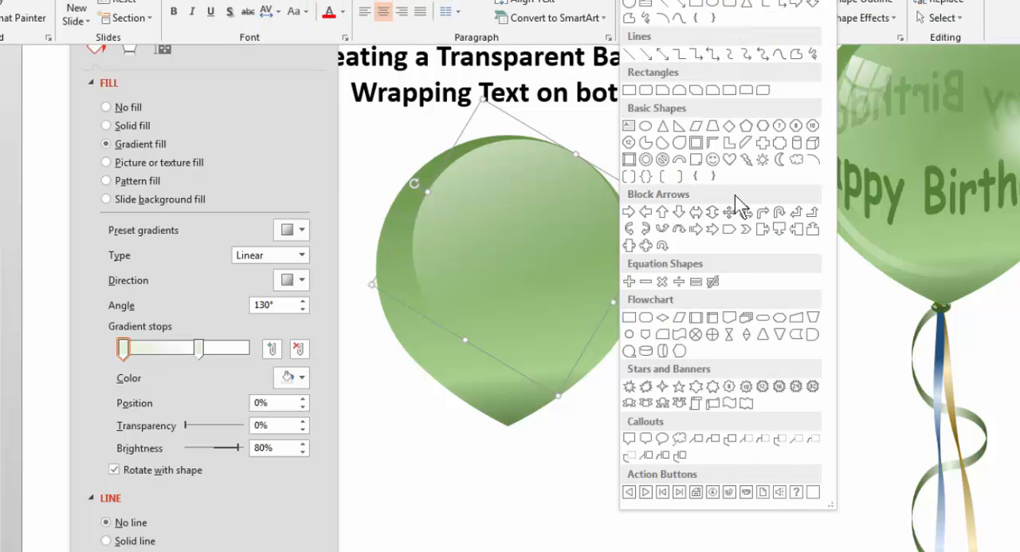
{"action": "left_click", "coordinate": [779, 159]}
{"action": "mouse_move", "coordinate": [618, 345]}
{"action": "left_mouse_down"}
{"action": "mouse_move", "coordinate": [673, 491]}
{"action": "mouse_move", "coordinate": [674, 545]}
{"action": "left_mouse_up"}
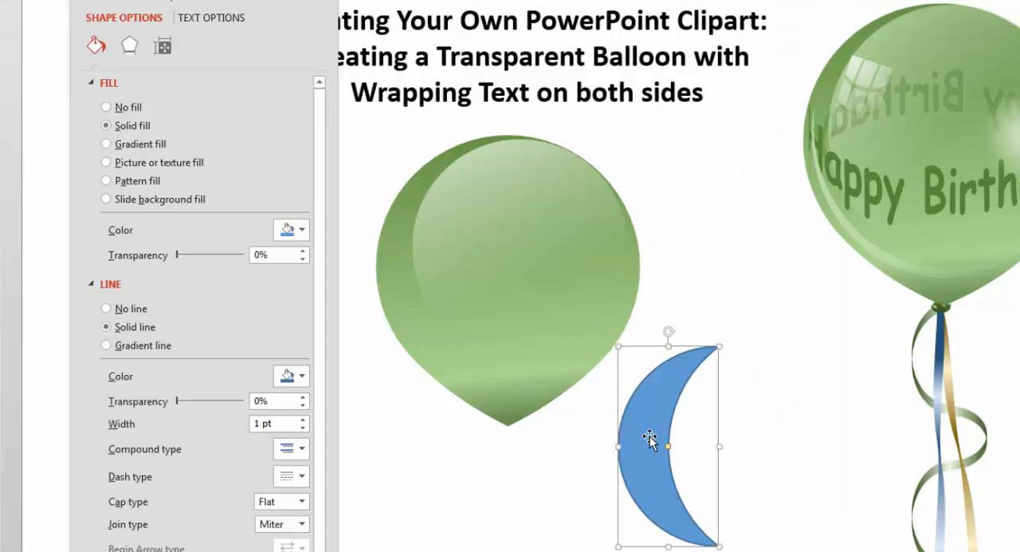
Move the crescent onto the balloon's lower-left side and rotate it counterclockwise to match the balloon's curve.
{"action": "mouse_move", "coordinate": [649, 433]}
{"action": "left_mouse_down"}
{"action": "mouse_move", "coordinate": [437, 269]}
{"action": "mouse_move", "coordinate": [428, 279]}
{"action": "left_mouse_up"}
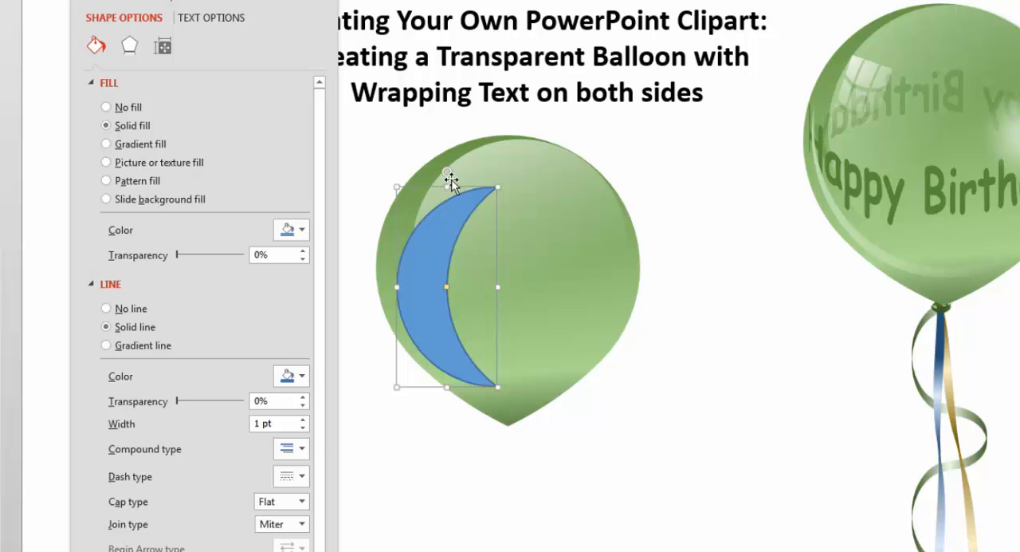
{"action": "left_click_drag", "start_coordinate": [448, 171], "coordinate": [381, 193]}
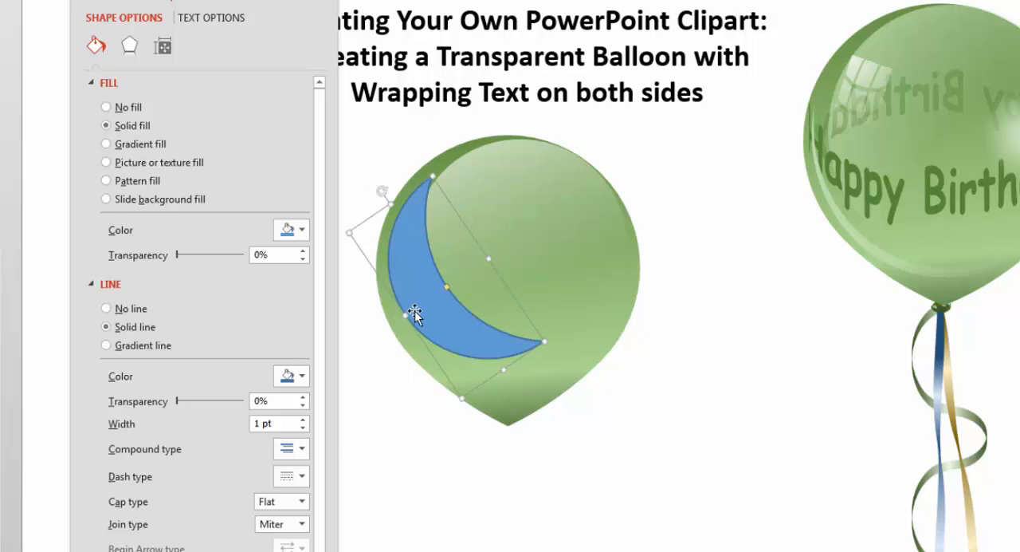
{"action": "left_click_drag", "start_coordinate": [412, 314], "coordinate": [421, 339]}
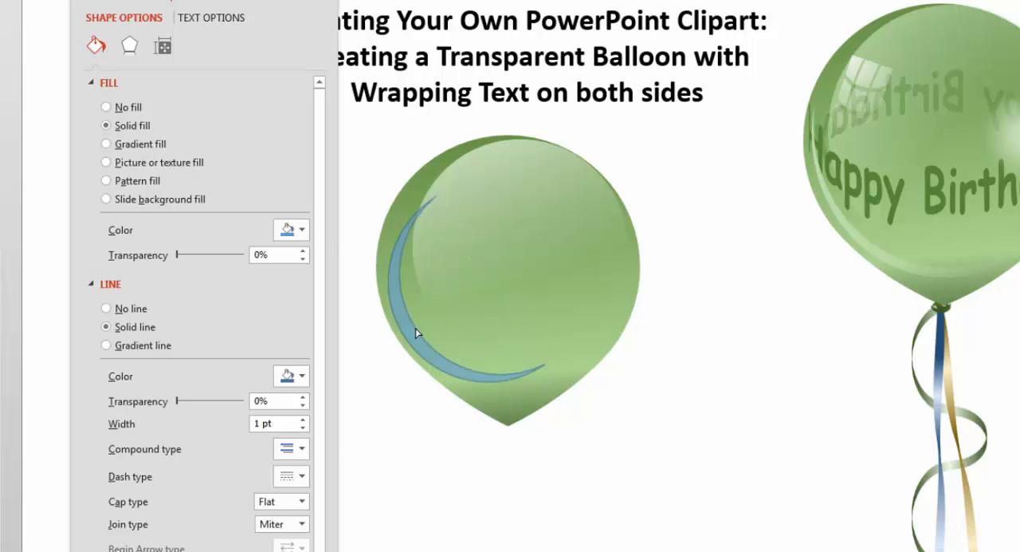
Make the crescent thinner and resize it from both tips so it follows the balloon's lower-left edge.
{"action": "mouse_move", "coordinate": [416, 328]}
{"action": "left_mouse_down"}
{"action": "mouse_move", "coordinate": [474, 303]}
{"action": "mouse_move", "coordinate": [420, 326]}
{"action": "left_mouse_up"}
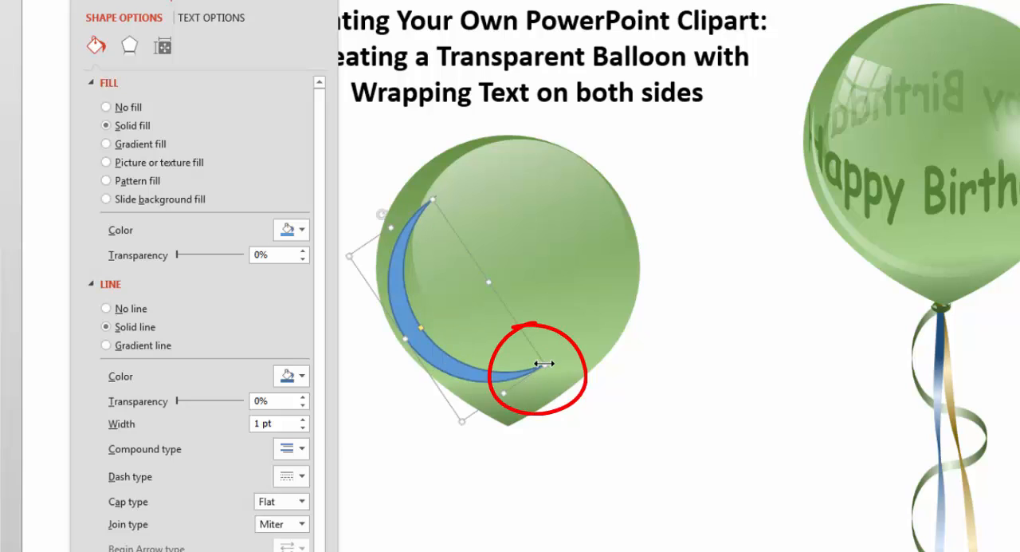
{"action": "mouse_move", "coordinate": [543, 364]}
{"action": "left_mouse_down"}
{"action": "mouse_move", "coordinate": [543, 401]}
{"action": "mouse_move", "coordinate": [531, 383]}
{"action": "left_mouse_up"}
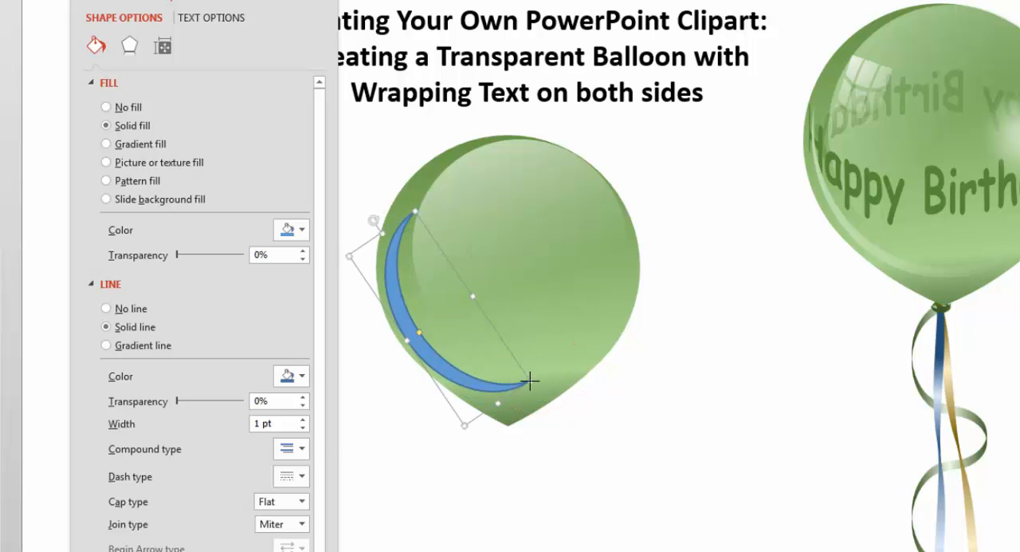
{"action": "left_click_drag", "start_coordinate": [415, 212], "coordinate": [425, 182]}
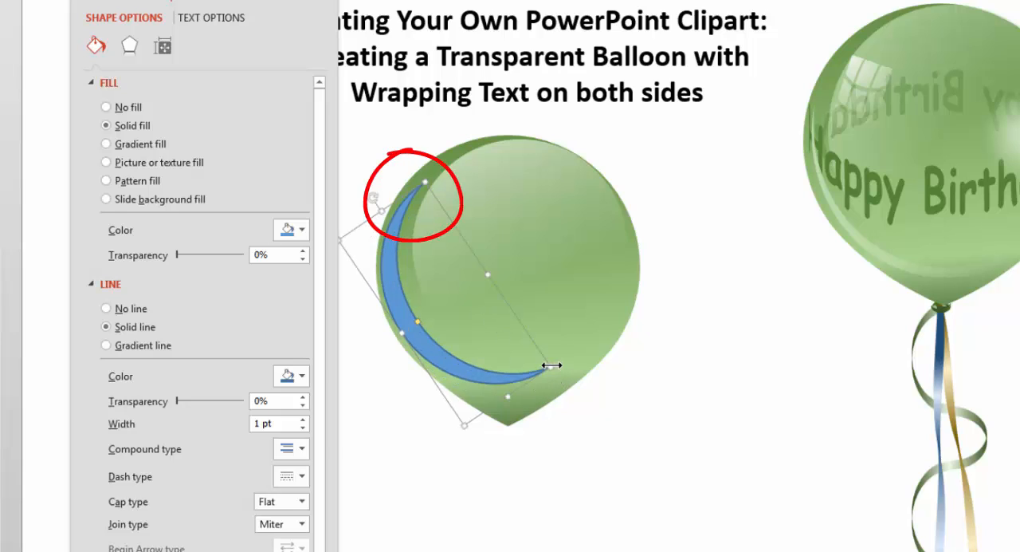
{"action": "left_click_drag", "start_coordinate": [550, 366], "coordinate": [555, 375]}
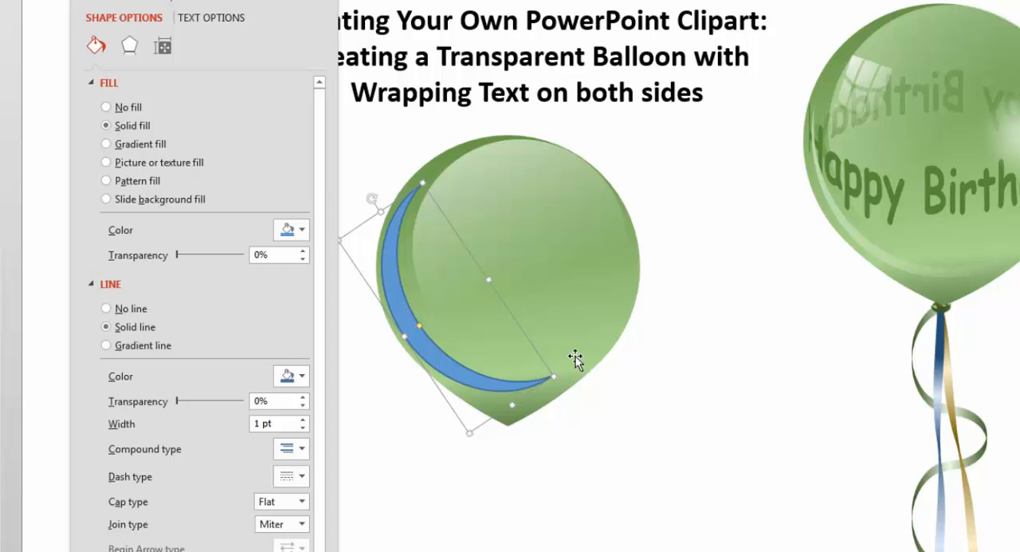
Copy the large highlight circle's gradient formatting onto the blue crescent with Format Painter.
{"action": "left_click", "coordinate": [499, 171]}
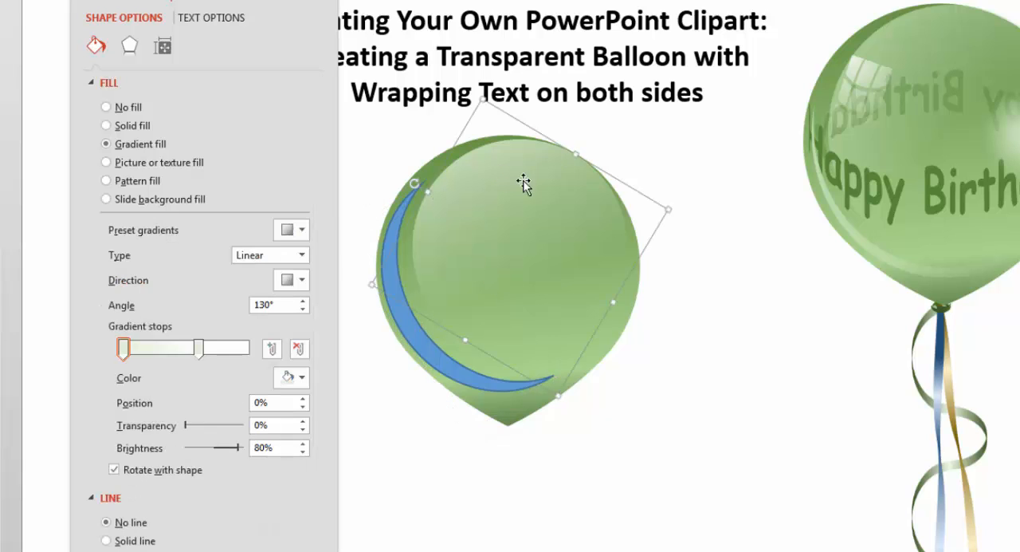
{"action": "left_click", "coordinate": [5, 1]}
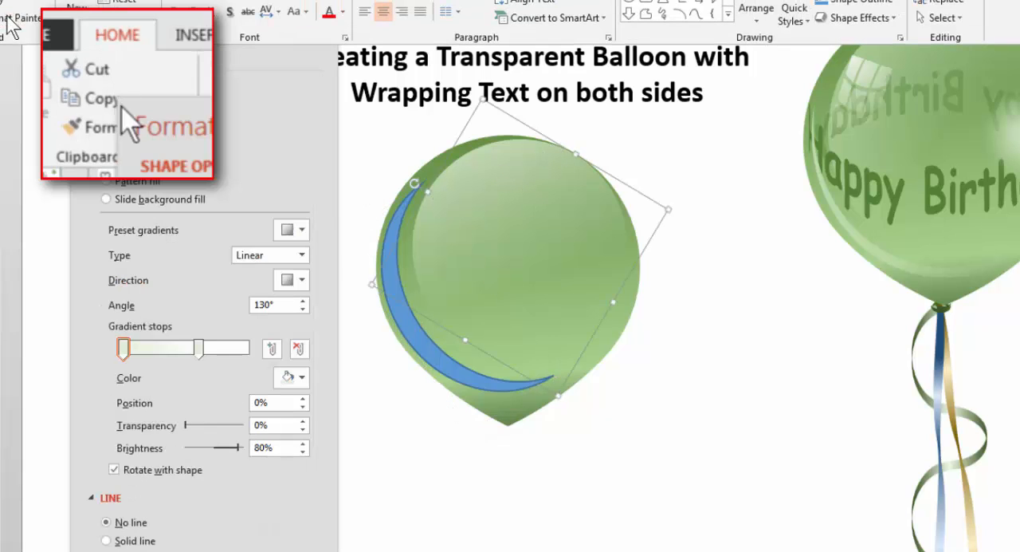
{"action": "left_click", "coordinate": [6, 18]}
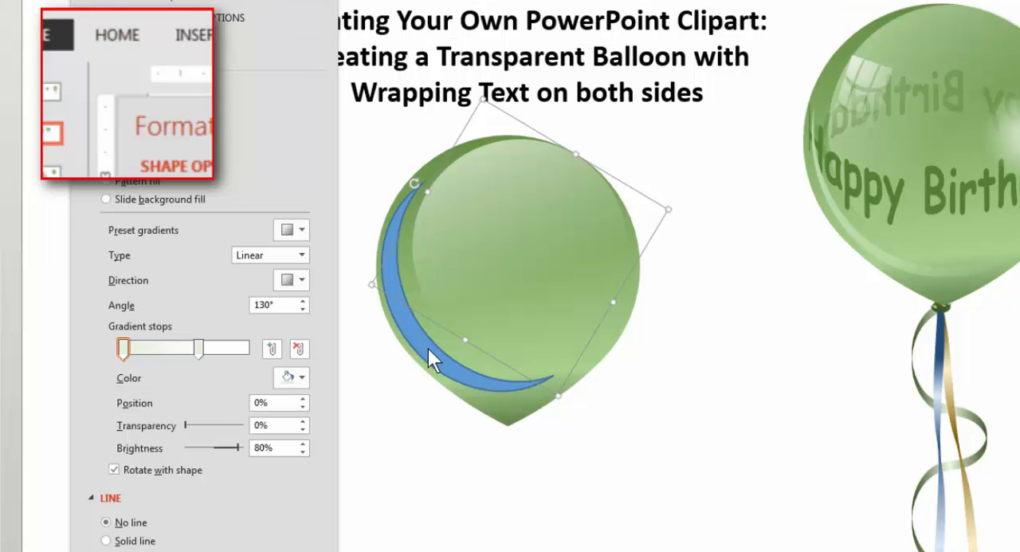
{"action": "left_click", "coordinate": [436, 351]}
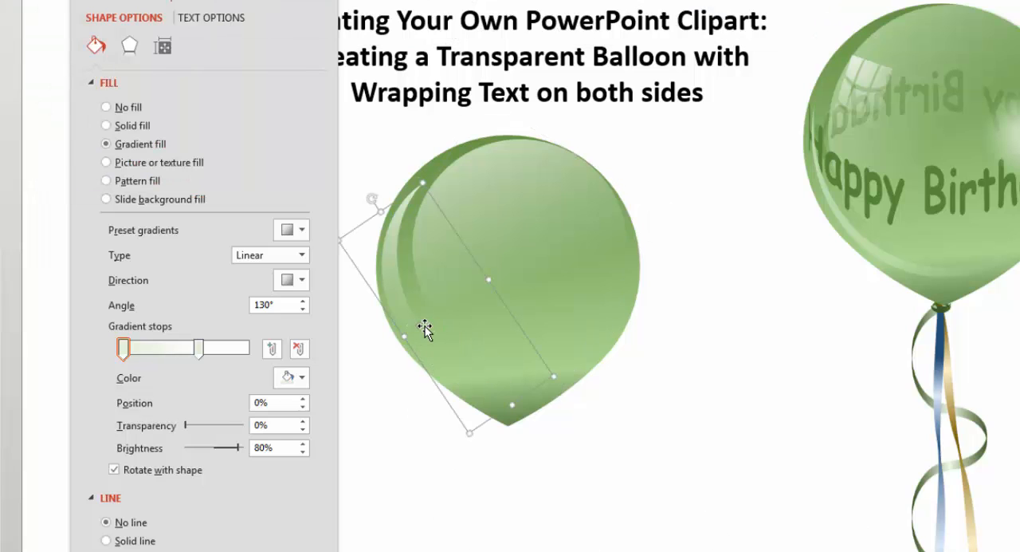
{"action": "key", "text": "Escape"}
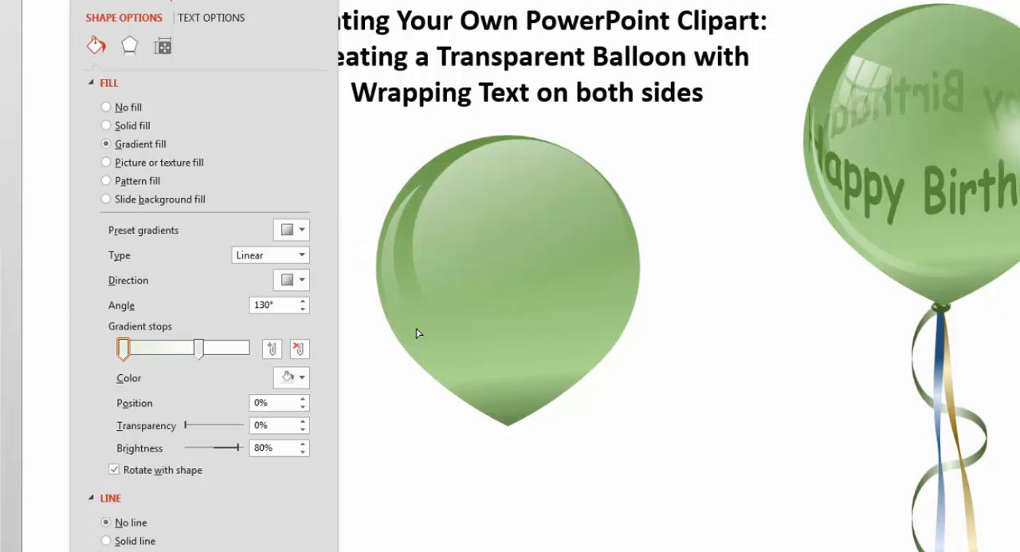
Increase the crescent's linear gradient angle until its bright part follows the balloon's lower-left edge.
{"action": "left_click", "coordinate": [417, 333]}
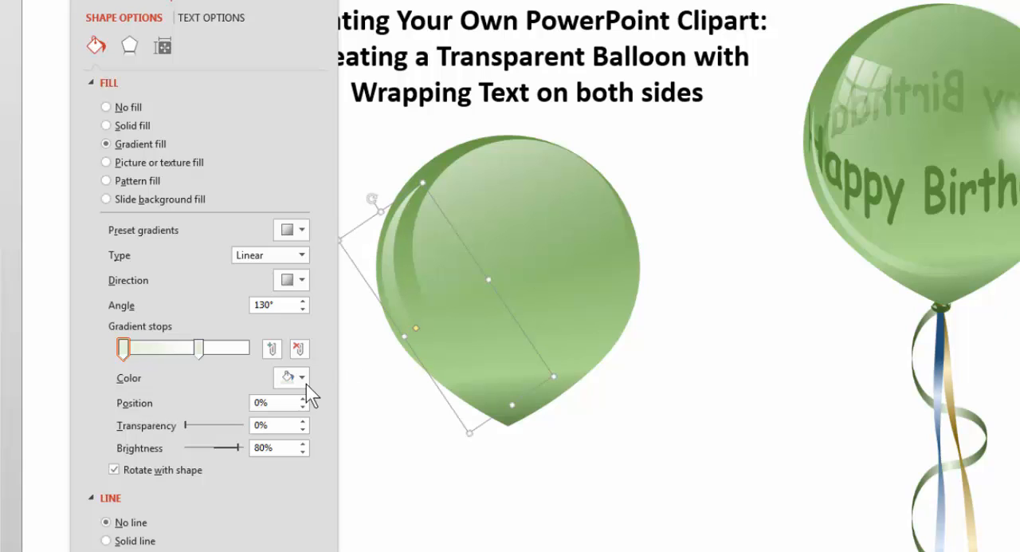
{"action": "left_click", "coordinate": [303, 302]}
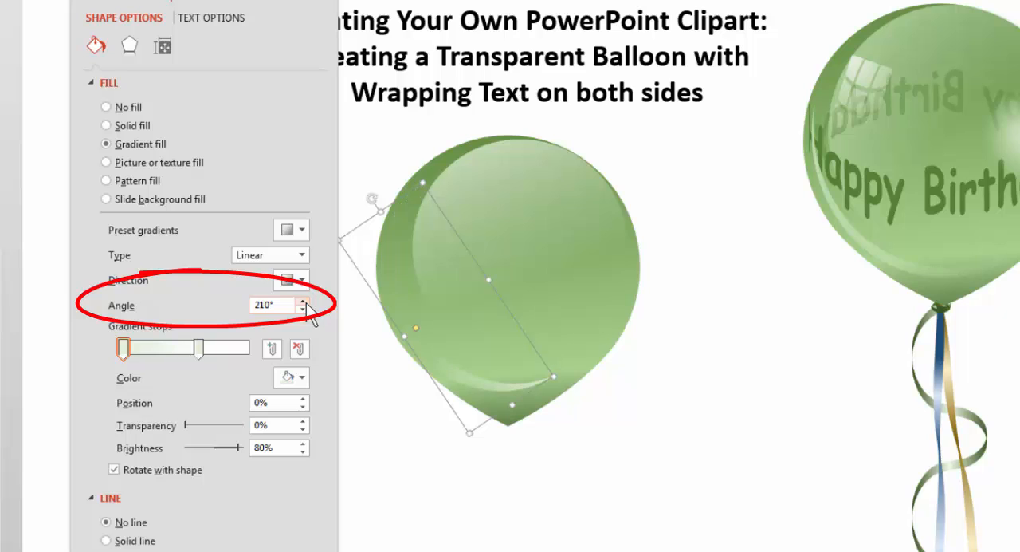
{"action": "left_click", "coordinate": [303, 301]}
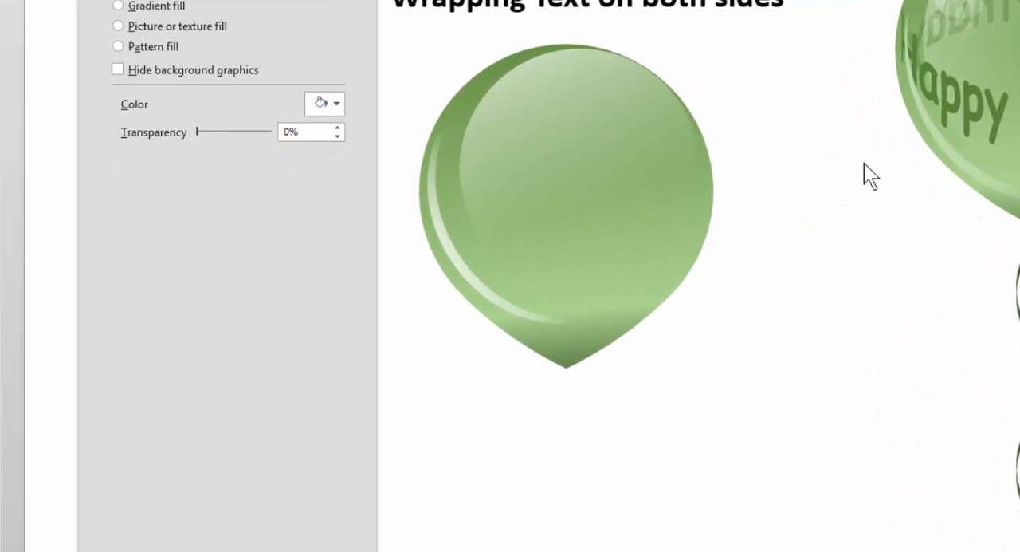
Draw a small perfect circle over the balloon's upper-right area and shift it slightly inward from the edge.
{"action": "key", "text": "shift"}
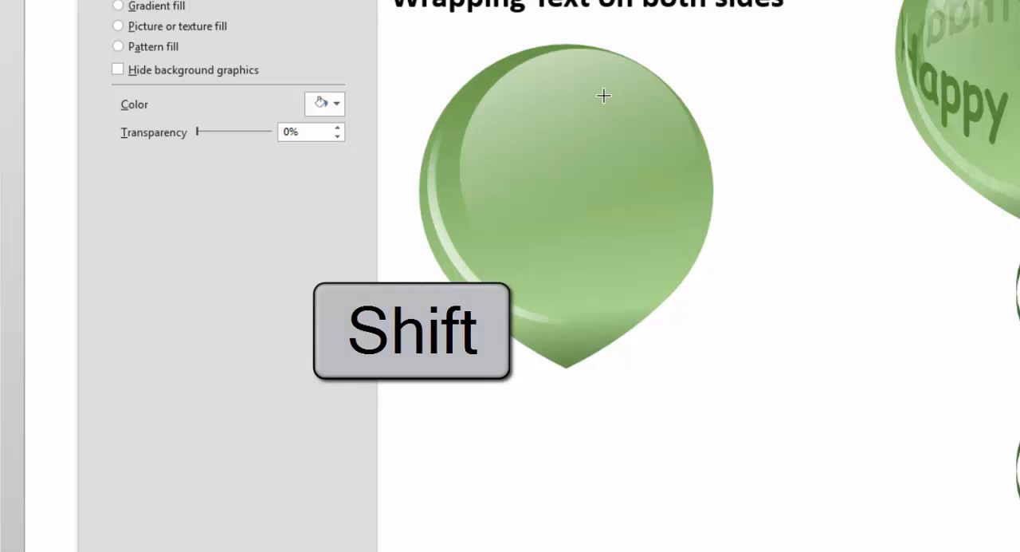
{"action": "mouse_move", "coordinate": [602, 89]}
{"action": "left_mouse_down"}
{"action": "mouse_move", "coordinate": [661, 173]}
{"action": "mouse_move", "coordinate": [665, 196]}
{"action": "left_mouse_up"}
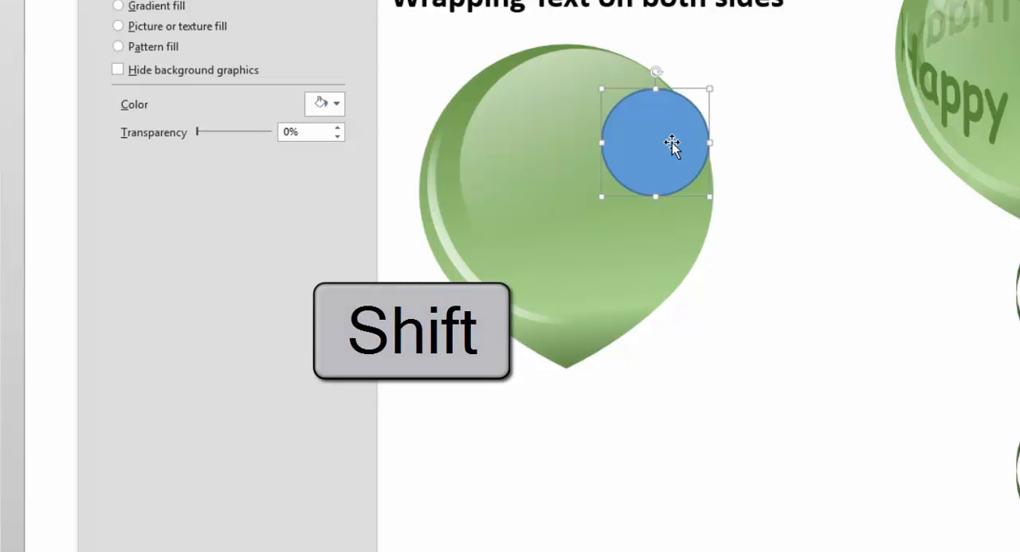
{"action": "left_click_drag", "start_coordinate": [672, 146], "coordinate": [657, 136]}
Copy the large highlight's formatting onto the small circle with Format Painter and nudge the circle slightly down and left.
{"action": "left_click", "coordinate": [527, 114]}
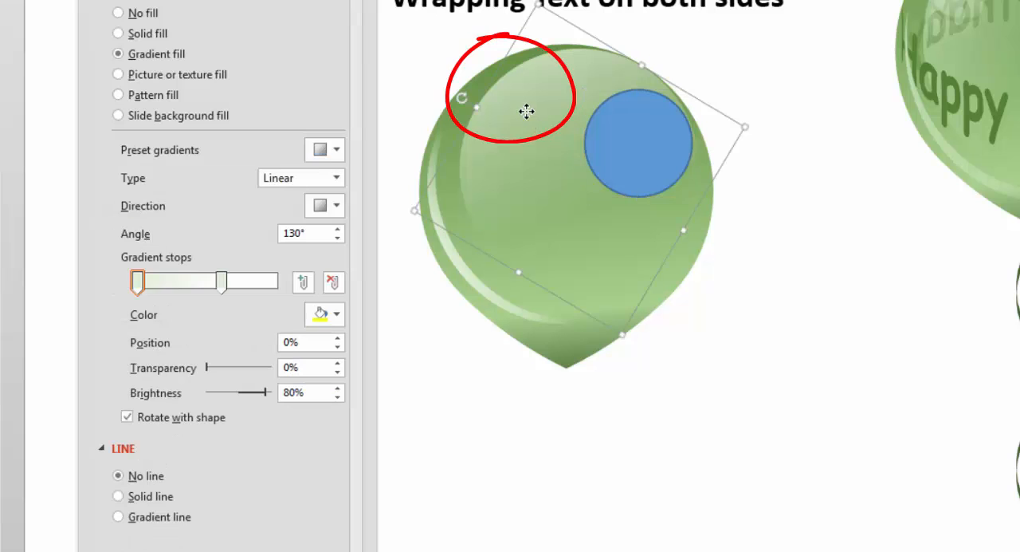
{"action": "left_click", "coordinate": [94, 127]}
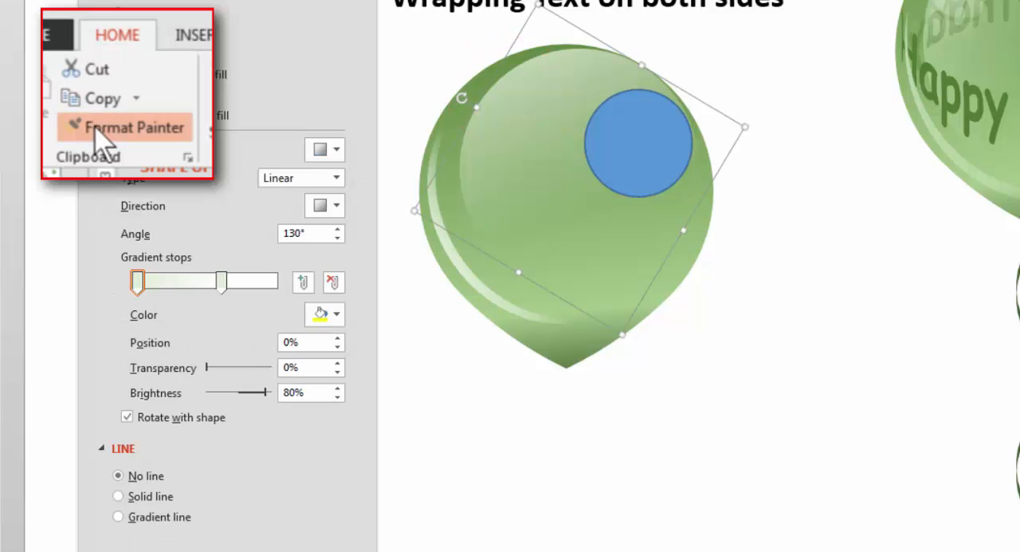
{"action": "left_click", "coordinate": [643, 140]}
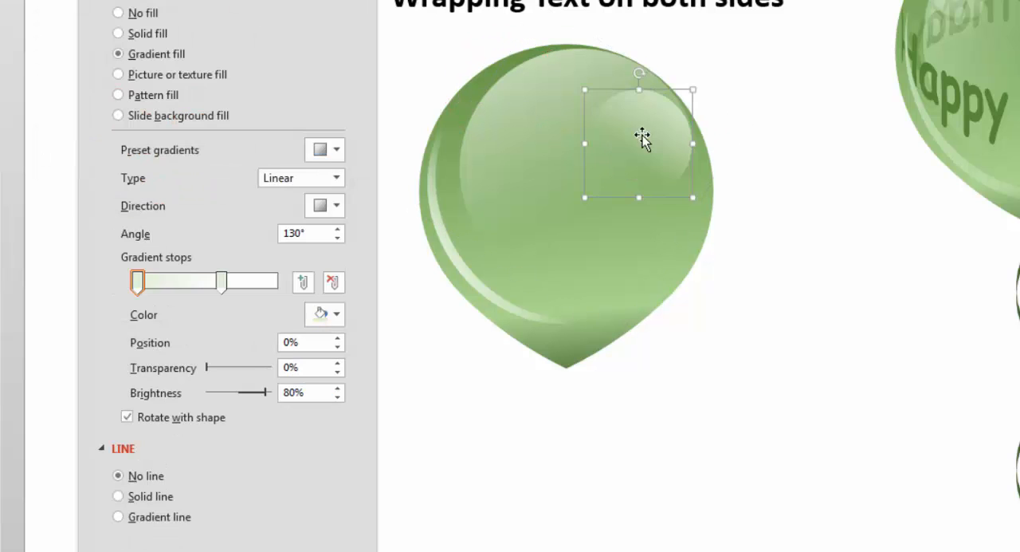
{"action": "left_click_drag", "start_coordinate": [644, 157], "coordinate": [635, 163]}
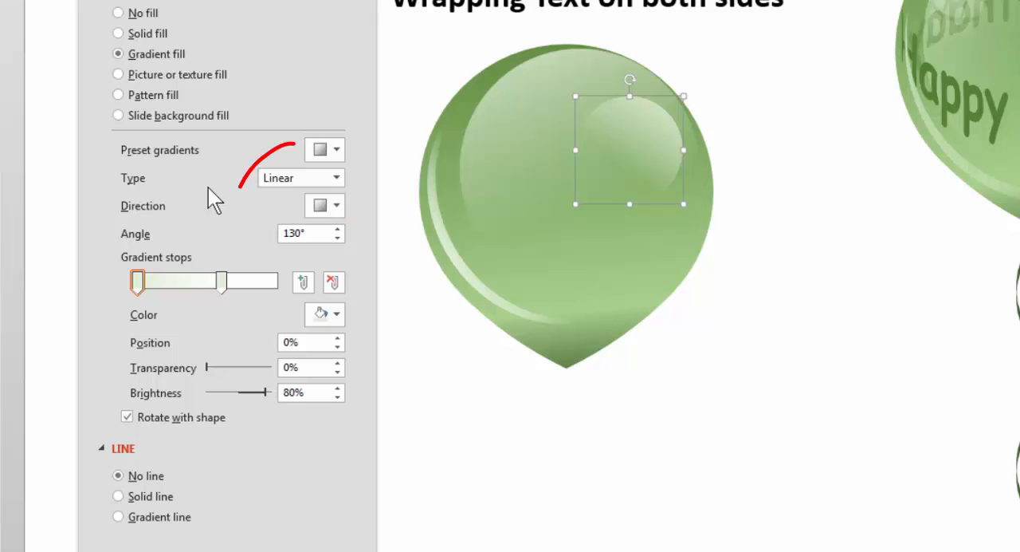
Change the small circle's gradient to Radial with the From Center direction and move it slightly toward the balloon's upper-right edge.
{"action": "left_click", "coordinate": [336, 178]}
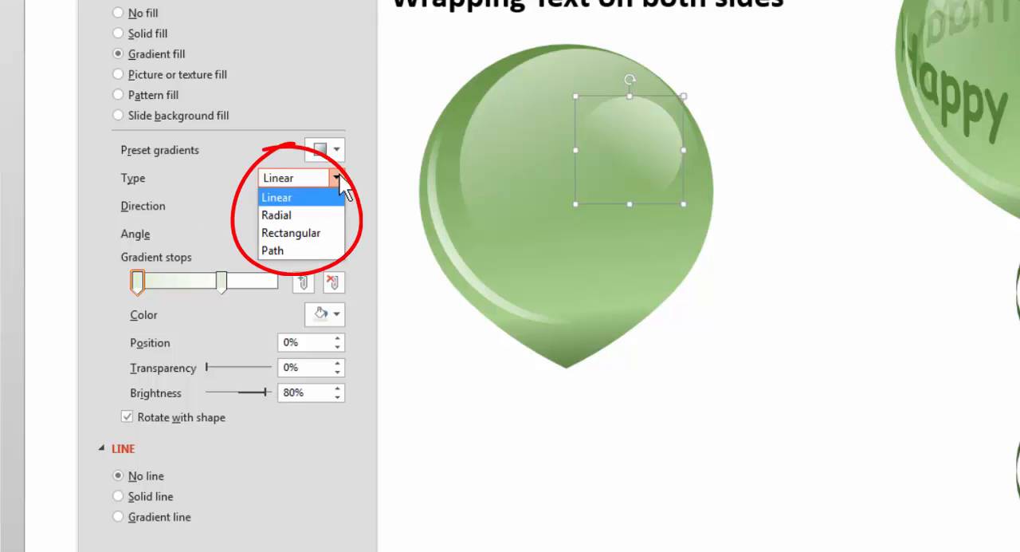
{"action": "left_click", "coordinate": [282, 216]}
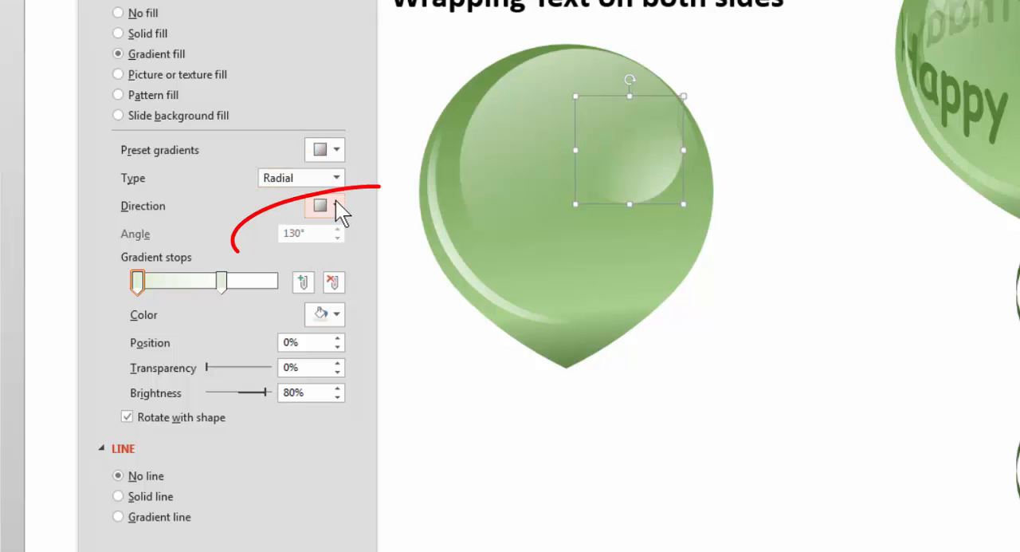
{"action": "left_click", "coordinate": [335, 205]}
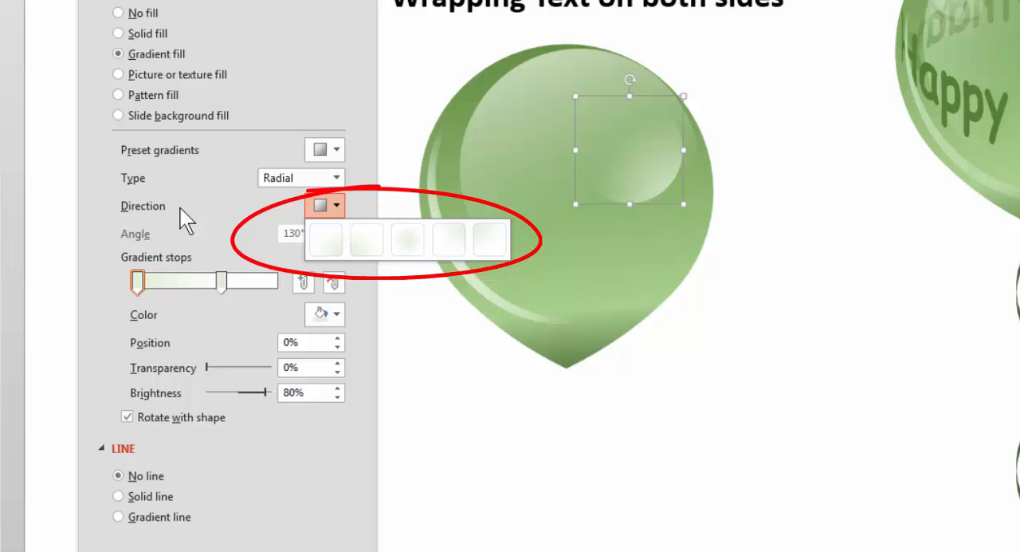
{"action": "left_click", "coordinate": [412, 244]}
{"action": "mouse_move", "coordinate": [654, 154]}
{"action": "left_mouse_down"}
{"action": "mouse_move", "coordinate": [667, 158]}
{"action": "mouse_move", "coordinate": [664, 148]}
{"action": "left_mouse_up"}
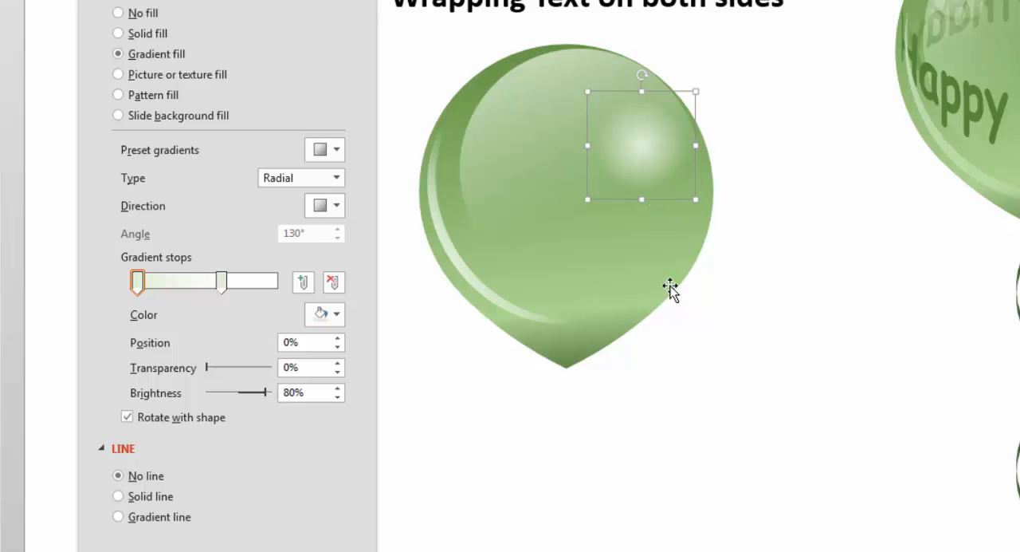
Adjust the small circle's radial gradient stops, keeping the first at 0% and placing the transparent second stop at 58%.
{"action": "left_click", "coordinate": [220, 282]}
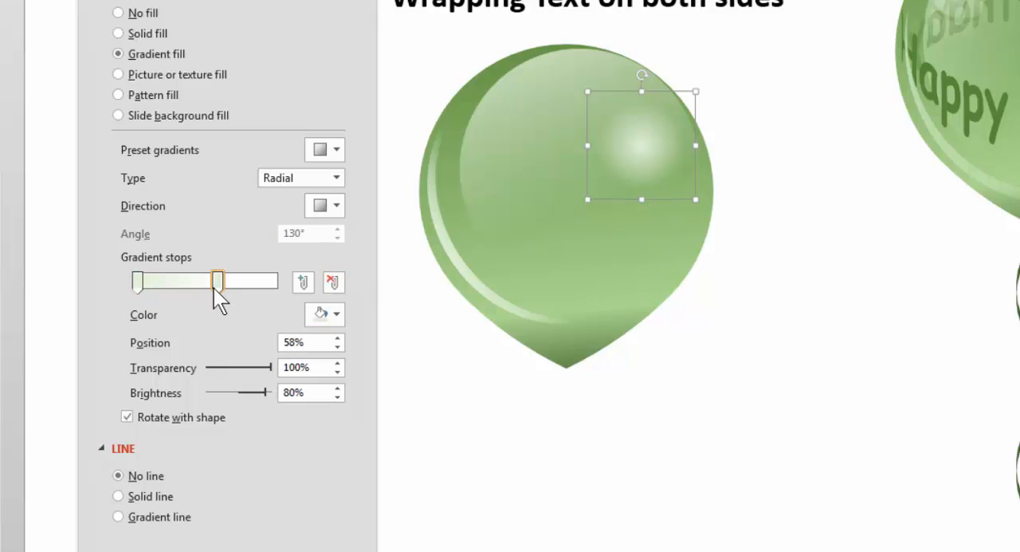
{"action": "mouse_move", "coordinate": [223, 288]}
{"action": "left_mouse_down"}
{"action": "mouse_move", "coordinate": [255, 295]}
{"action": "mouse_move", "coordinate": [220, 290]}
{"action": "mouse_move", "coordinate": [228, 285]}
{"action": "mouse_move", "coordinate": [239, 292]}
{"action": "mouse_move", "coordinate": [215, 294]}
{"action": "left_mouse_up"}
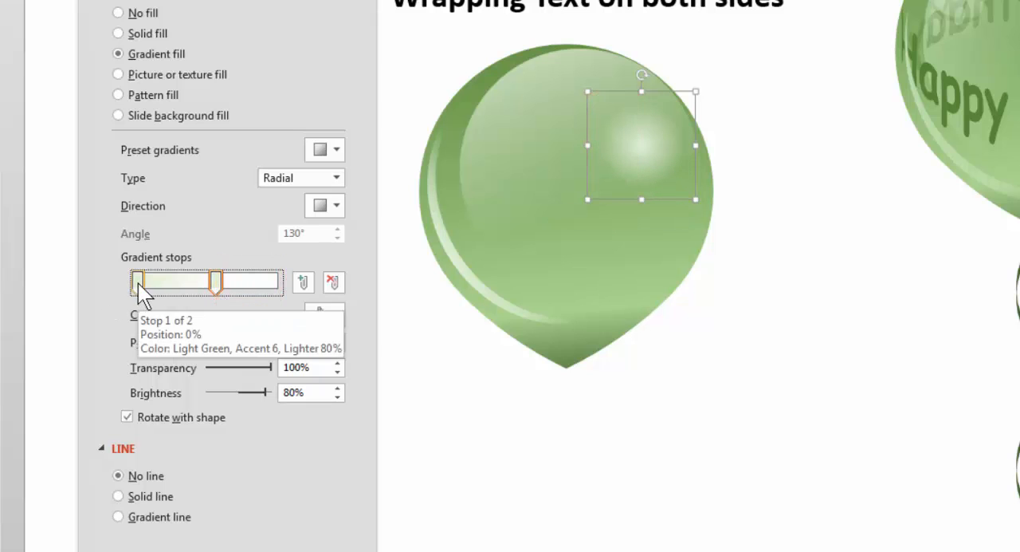
{"action": "mouse_move", "coordinate": [139, 283]}
{"action": "left_mouse_down"}
{"action": "mouse_move", "coordinate": [166, 286]}
{"action": "mouse_move", "coordinate": [128, 283]}
{"action": "left_mouse_up"}
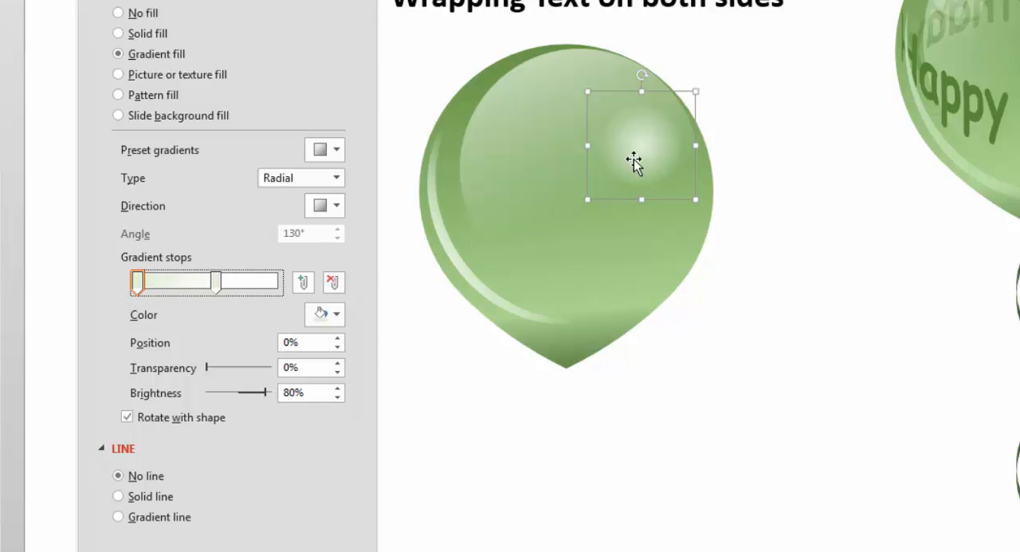
{"action": "mouse_move", "coordinate": [217, 285]}
{"action": "left_mouse_down"}
{"action": "mouse_move", "coordinate": [227, 285]}
{"action": "mouse_move", "coordinate": [216, 283]}
{"action": "left_mouse_up"}
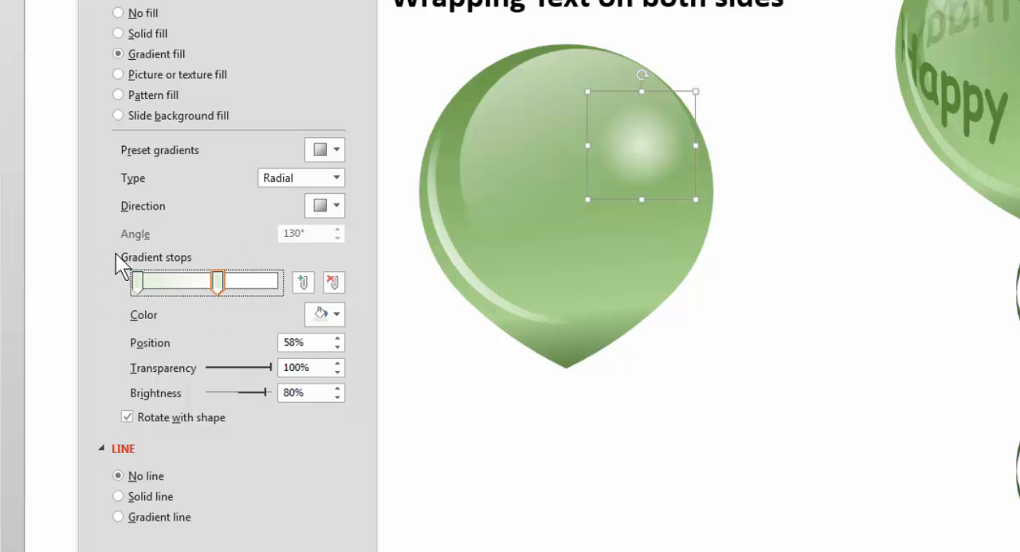
{"action": "left_click", "coordinate": [731, 521]}
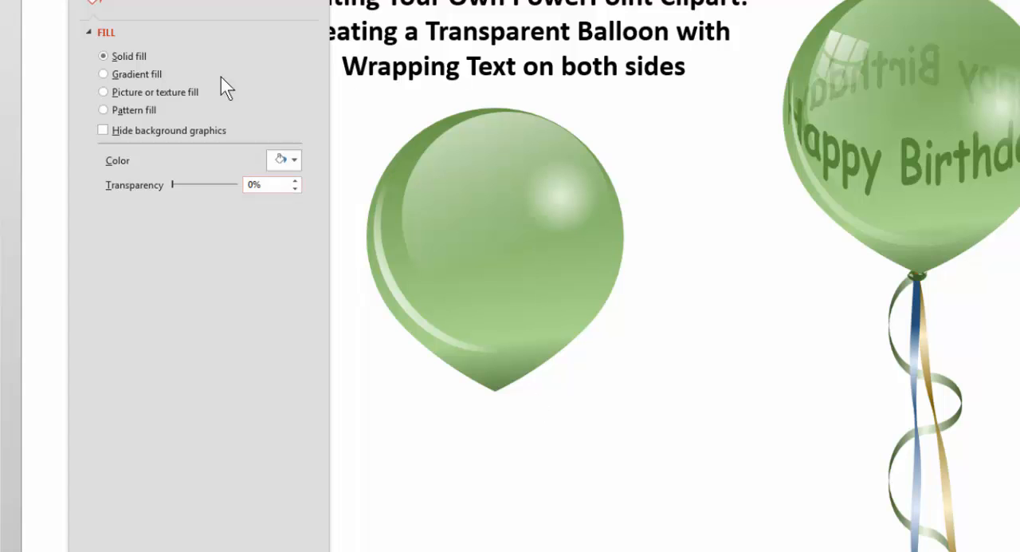
Draw a square on the slide in the empty space just right of the balloon.
{"action": "left_click", "coordinate": [36, 0]}
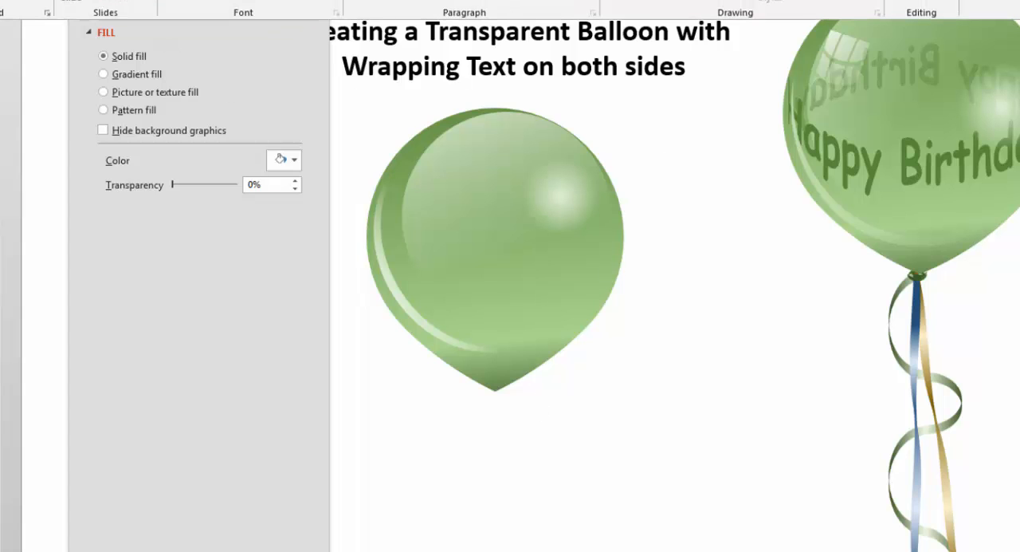
{"action": "left_click", "coordinate": [682, 0]}
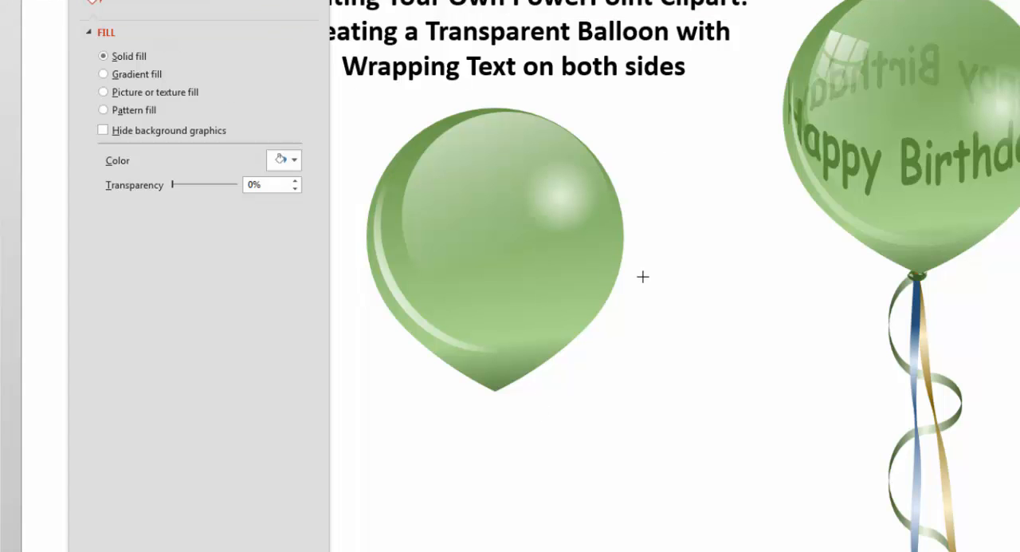
{"action": "left_click_drag", "start_coordinate": [644, 244], "coordinate": [728, 340]}
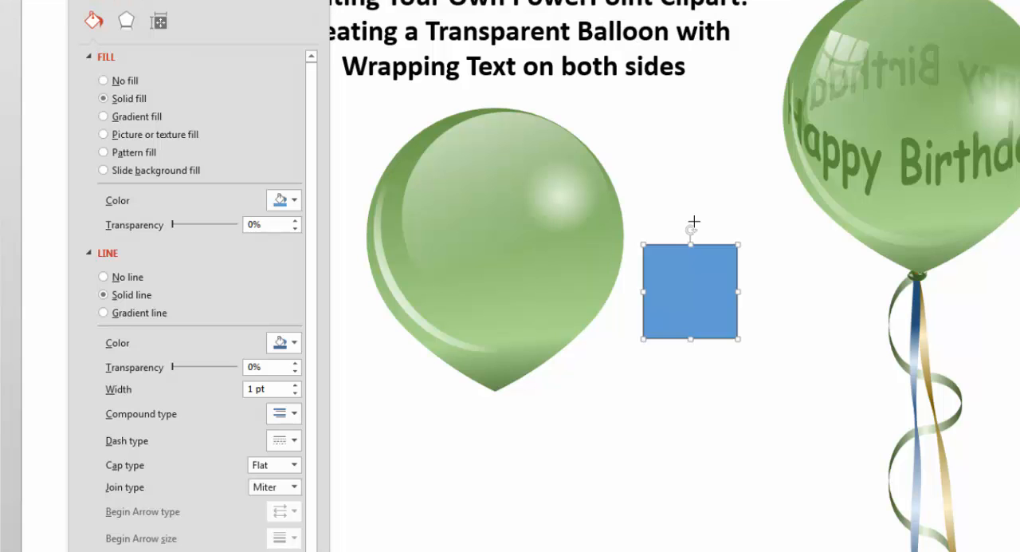
Lay two thin vertical crescents and two horizontal rotated copies across the square to form a curved window grid.
{"action": "left_click_drag", "start_coordinate": [716, 303], "coordinate": [719, 352]}
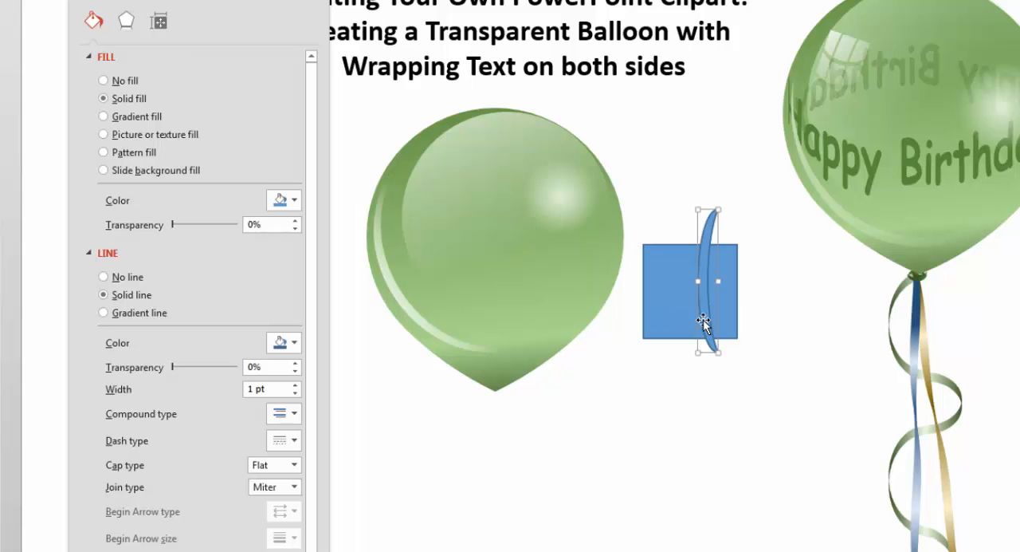
{"action": "left_click_drag", "start_coordinate": [704, 314], "coordinate": [760, 408]}
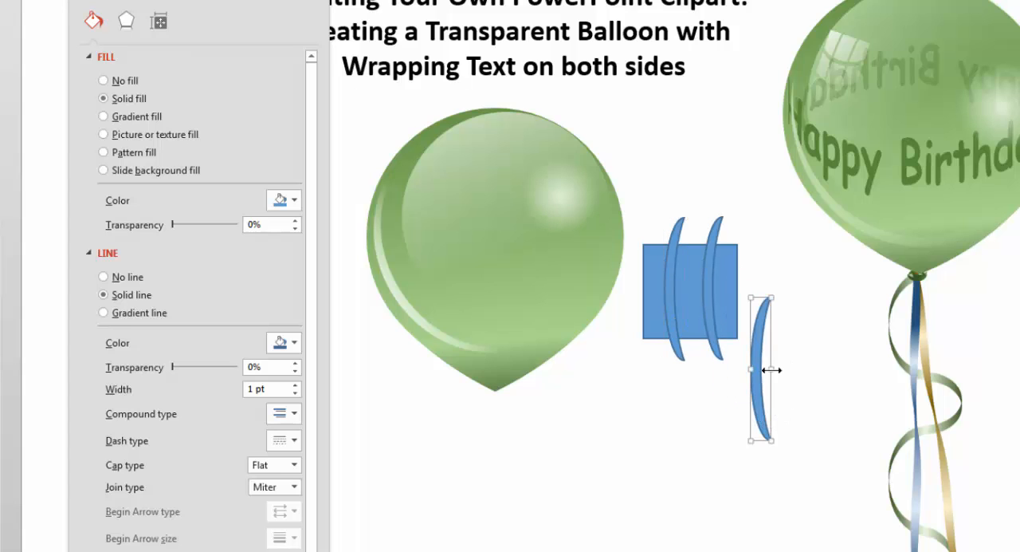
{"action": "left_click_drag", "start_coordinate": [772, 370], "coordinate": [778, 370]}
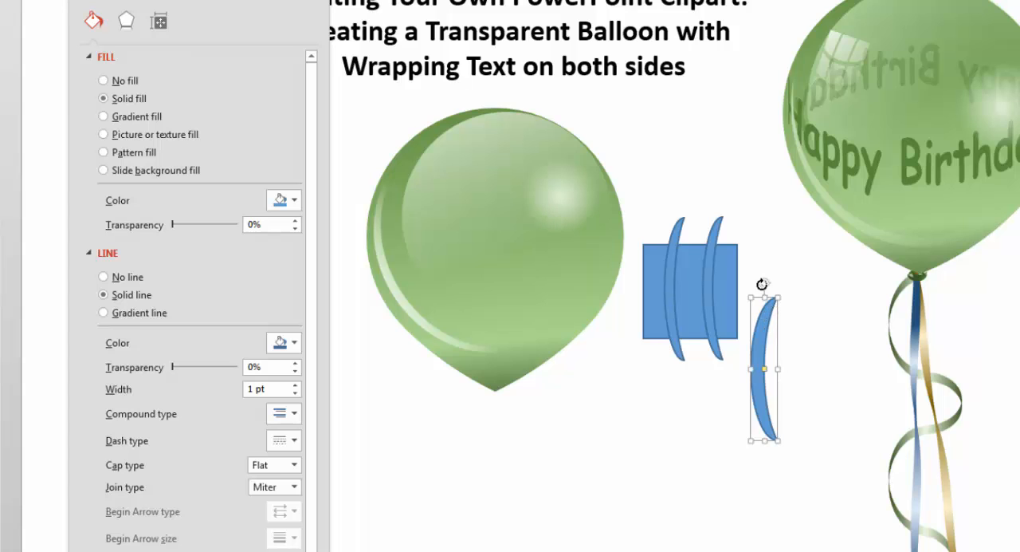
{"action": "left_click_drag", "start_coordinate": [762, 285], "coordinate": [712, 372]}
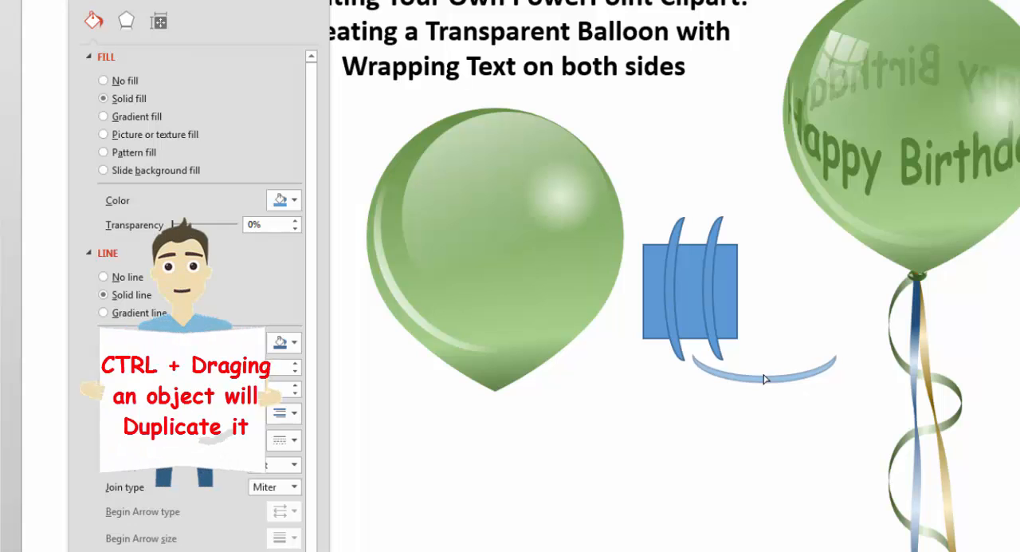
{"action": "left_click_drag", "start_coordinate": [774, 376], "coordinate": [739, 306]}
Select the square with all four crescents and subtract the crescents using Merge Shapes to make a curved windowpane.
{"action": "left_click", "coordinate": [775, 445]}
{"action": "left_click_drag", "start_coordinate": [800, 436], "coordinate": [546, 153]}
{"action": "left_click", "coordinate": [770, 2]}
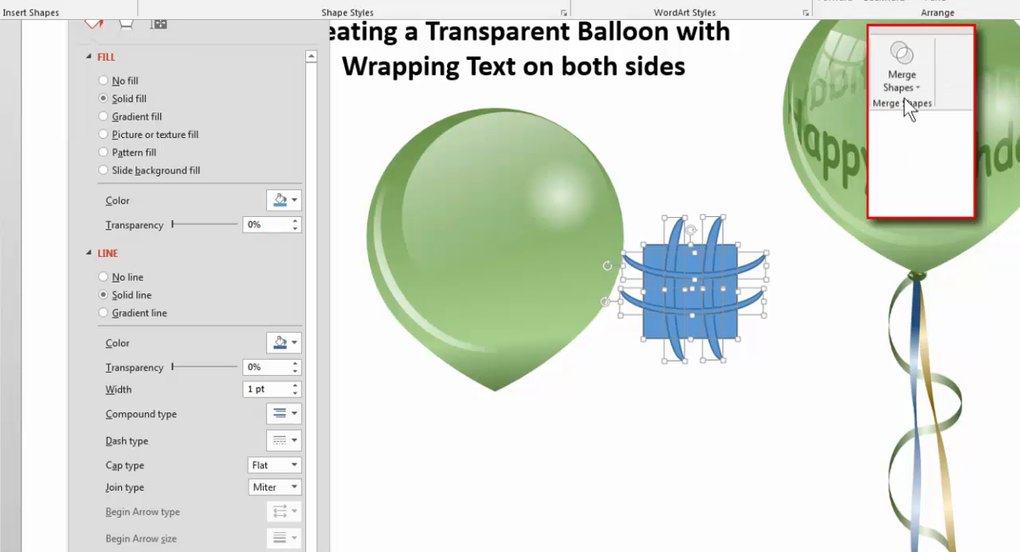
{"action": "left_click", "coordinate": [907, 93]}
{"action": "left_click", "coordinate": [917, 182]}
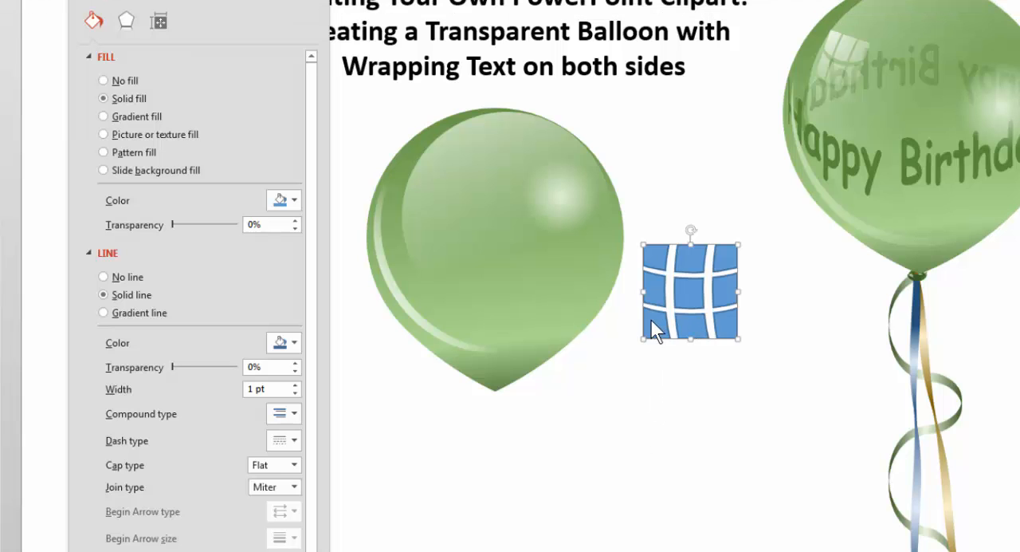
Copy the small radial highlight's formatting onto the windowpane shape and move it onto the balloon's upper-left area.
{"action": "left_click", "coordinate": [574, 183]}
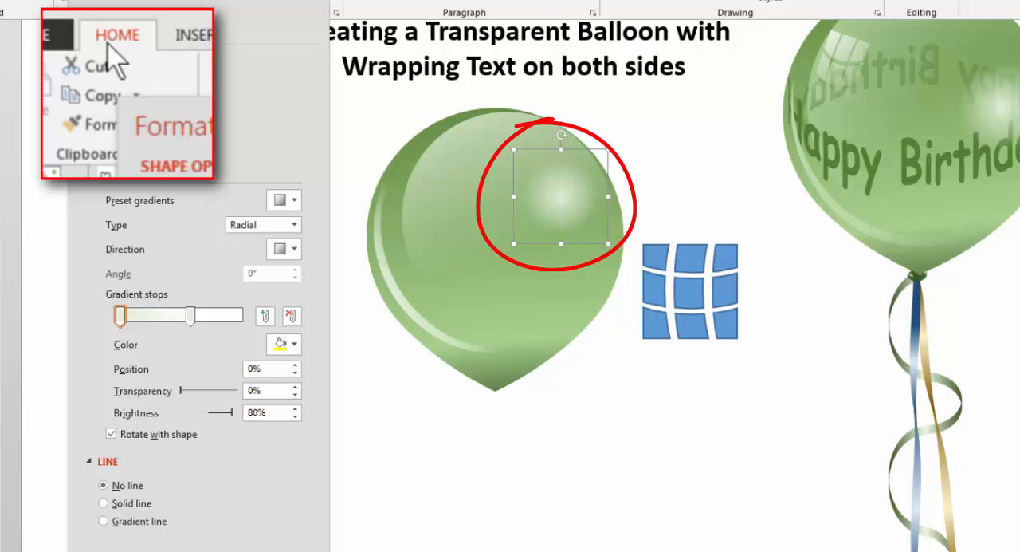
{"action": "left_click", "coordinate": [95, 129]}
{"action": "left_click", "coordinate": [694, 297]}
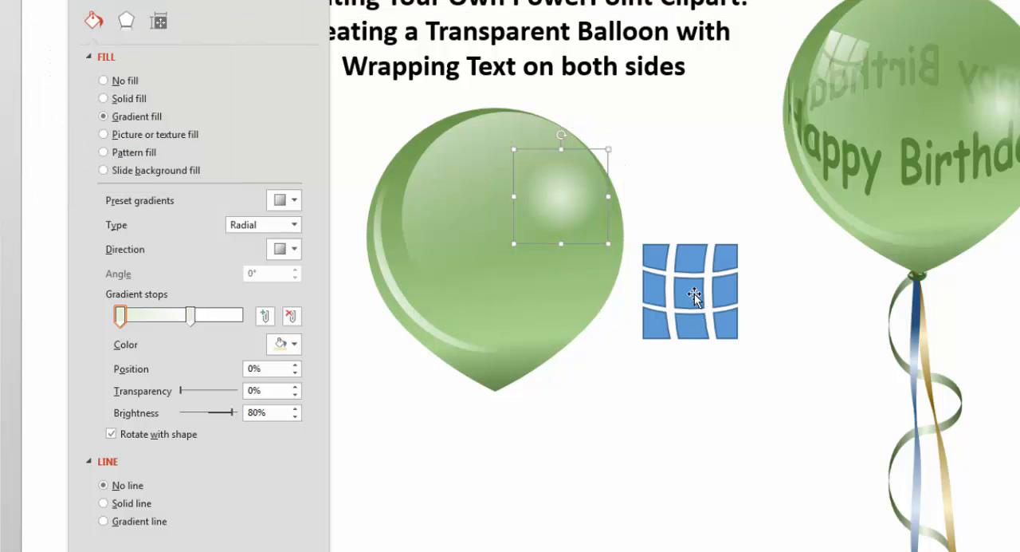
{"action": "left_click", "coordinate": [694, 295]}
{"action": "mouse_move", "coordinate": [695, 294]}
{"action": "left_mouse_down"}
{"action": "mouse_move", "coordinate": [515, 289]}
{"action": "mouse_move", "coordinate": [475, 180]}
{"action": "left_mouse_up"}
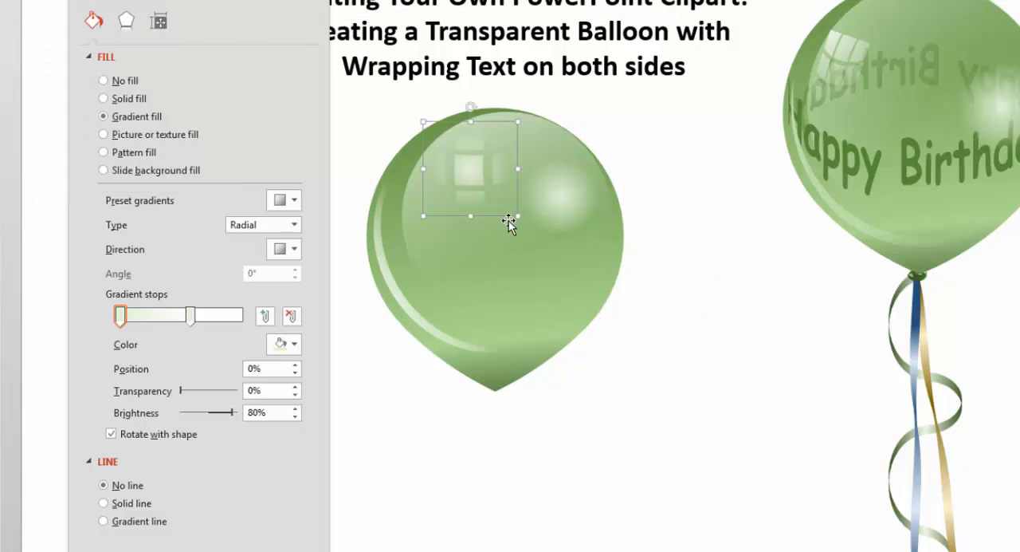
Rotate the windowpane clockwise, start its radial gradient from the upper-left corner, and reposition it on the balloon's upper-left area.
{"action": "left_click_drag", "start_coordinate": [472, 107], "coordinate": [498, 138]}
{"action": "left_click_drag", "start_coordinate": [468, 166], "coordinate": [455, 180]}
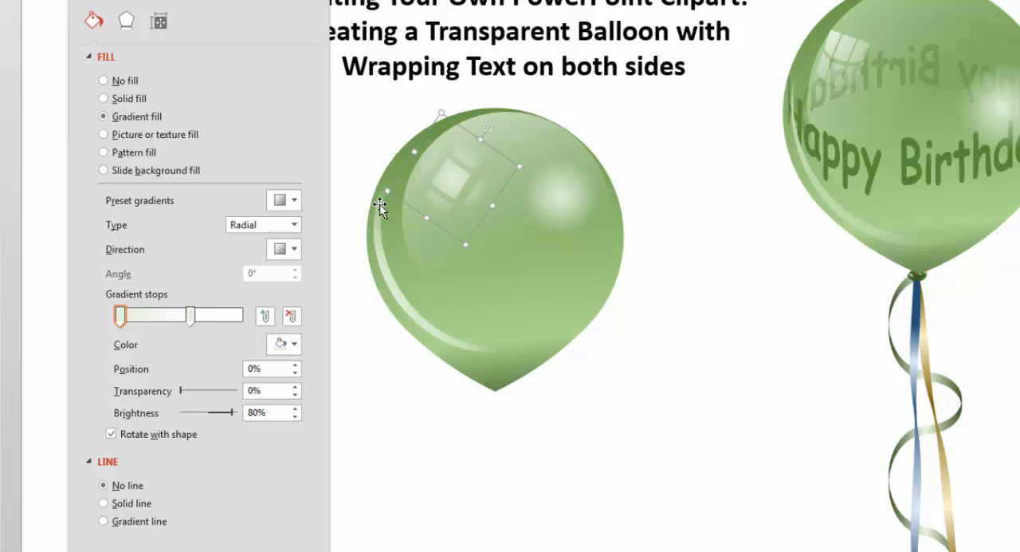
{"action": "left_click", "coordinate": [291, 250]}
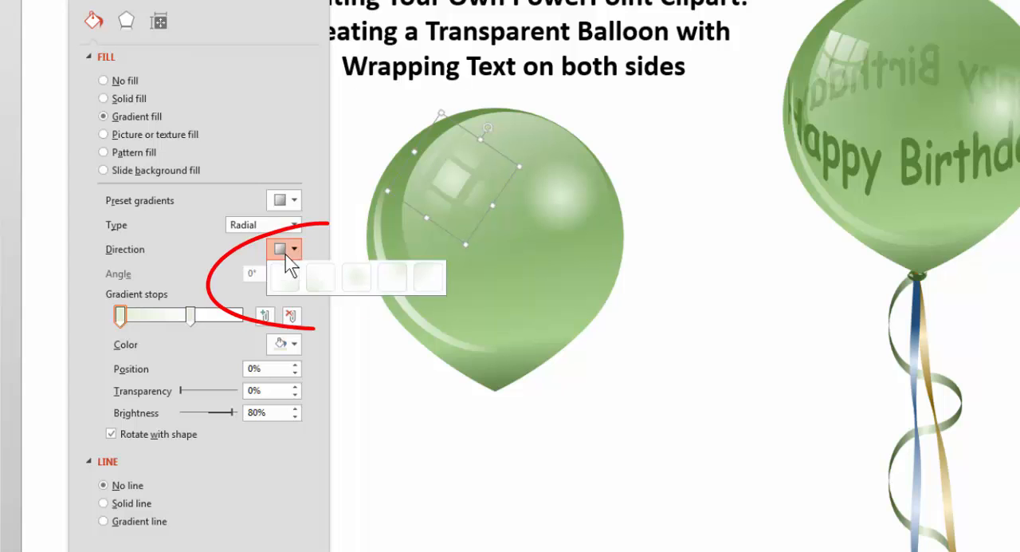
{"action": "left_click", "coordinate": [430, 281]}
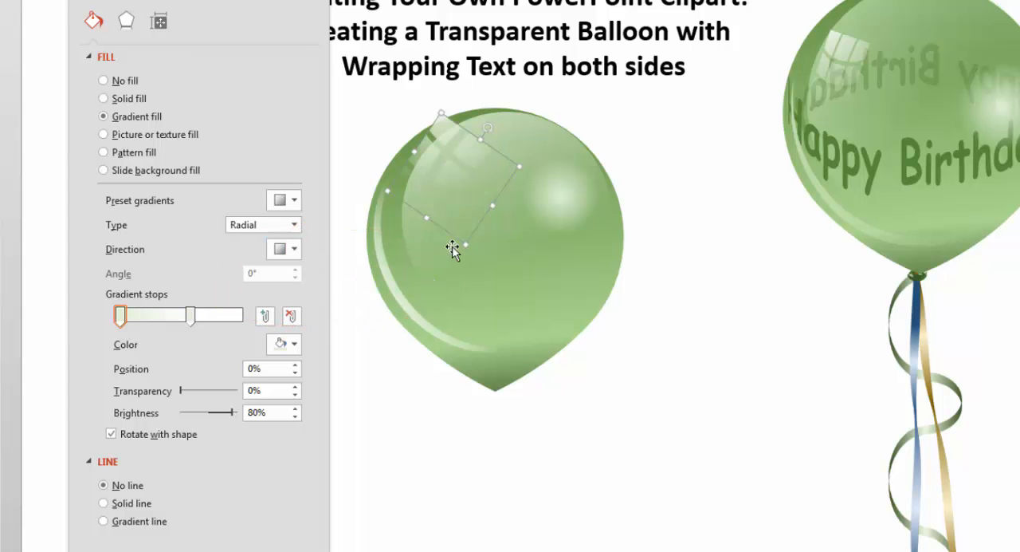
{"action": "left_click_drag", "start_coordinate": [448, 127], "coordinate": [460, 147]}
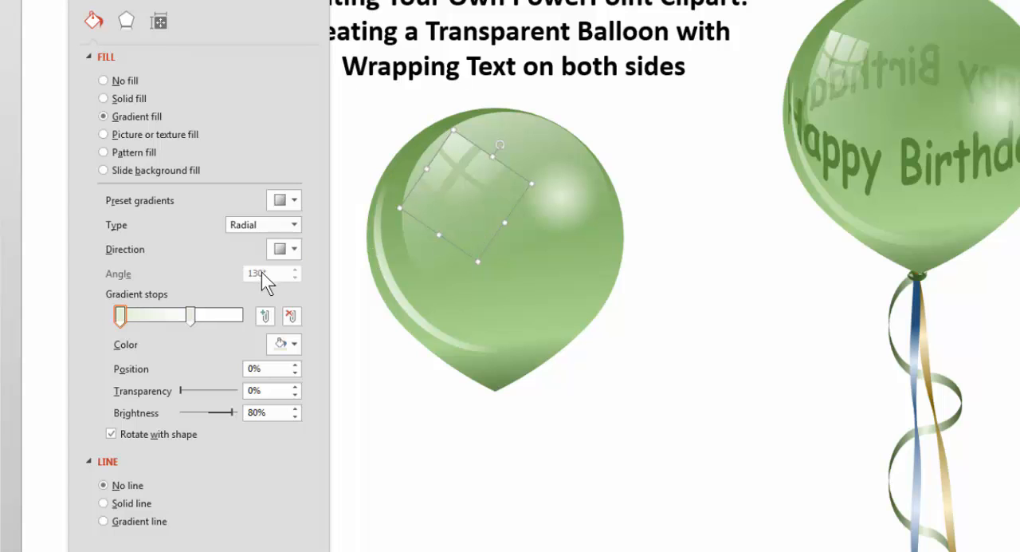
Try other corner directions for the windowpane's radial gradient, and go back to the one starting from the upper-left corner.
{"action": "left_click", "coordinate": [293, 249]}
{"action": "left_click", "coordinate": [284, 279]}
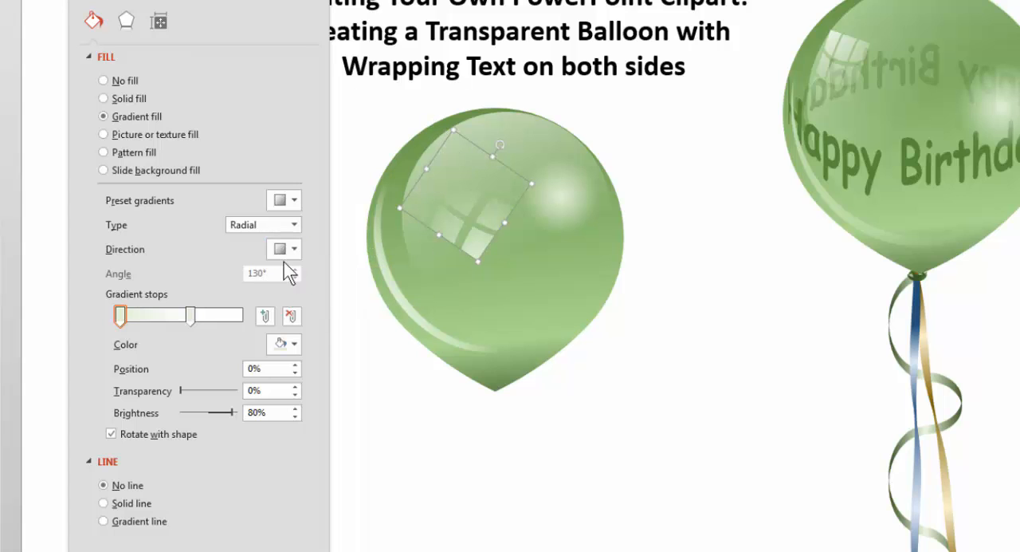
{"action": "left_click", "coordinate": [292, 253]}
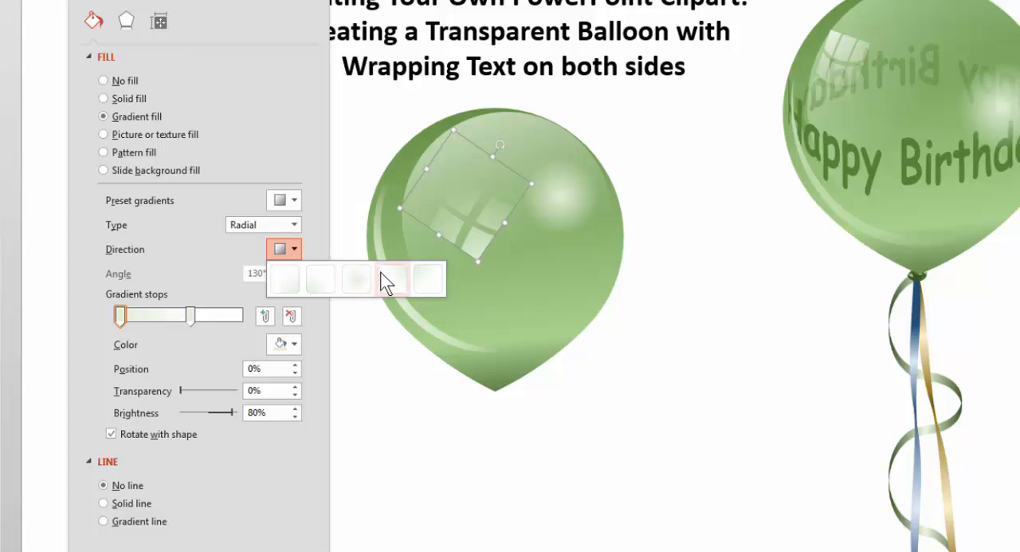
{"action": "left_click", "coordinate": [384, 275]}
{"action": "left_click", "coordinate": [300, 248]}
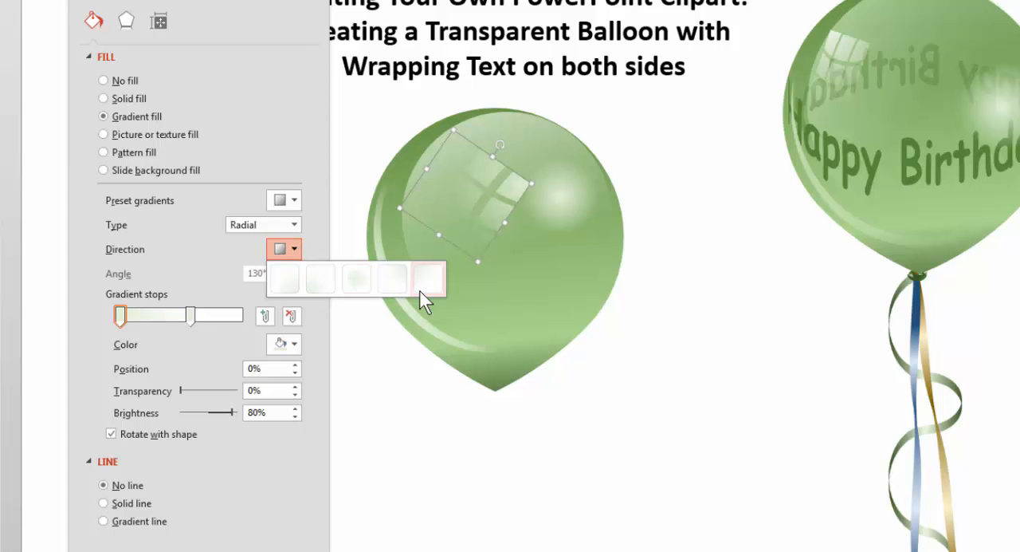
{"action": "left_click", "coordinate": [420, 287]}
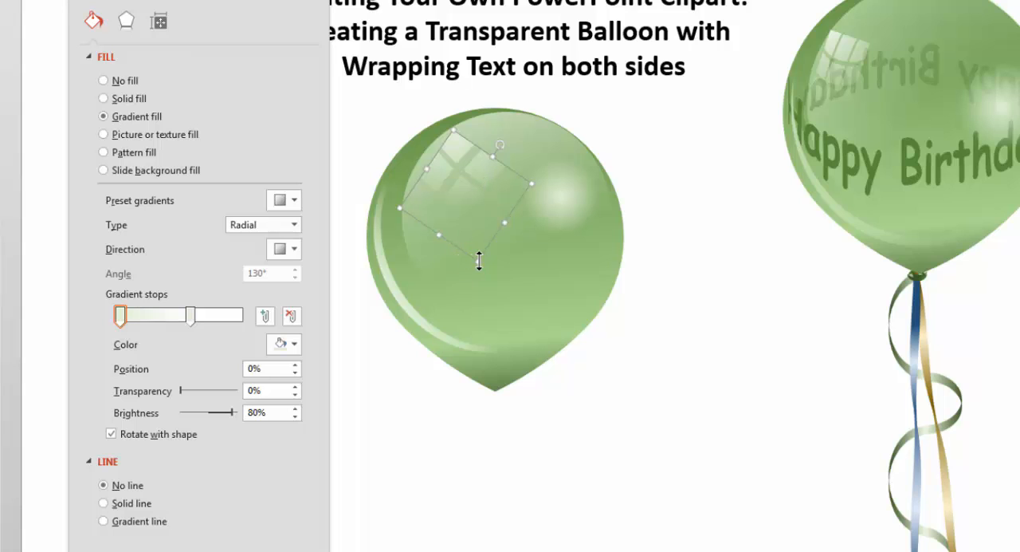
Narrow the rotated windowpane reflection and nudge it toward the balloon's upper-left edge.
{"action": "left_click_drag", "start_coordinate": [480, 259], "coordinate": [435, 239]}
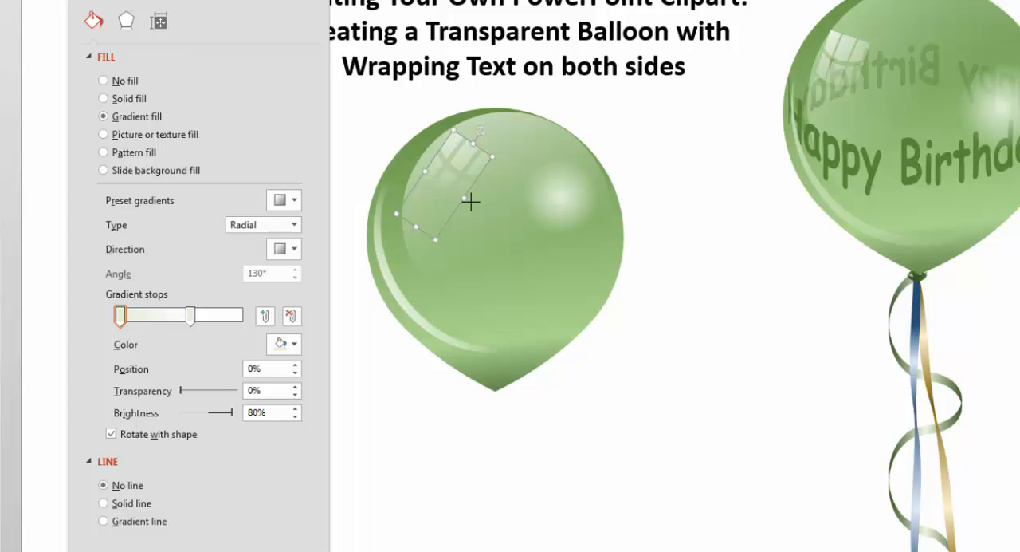
{"action": "left_click_drag", "start_coordinate": [472, 202], "coordinate": [475, 202]}
{"action": "mouse_move", "coordinate": [467, 165]}
{"action": "left_mouse_down"}
{"action": "mouse_move", "coordinate": [451, 165]}
{"action": "mouse_move", "coordinate": [459, 167]}
{"action": "left_mouse_up"}
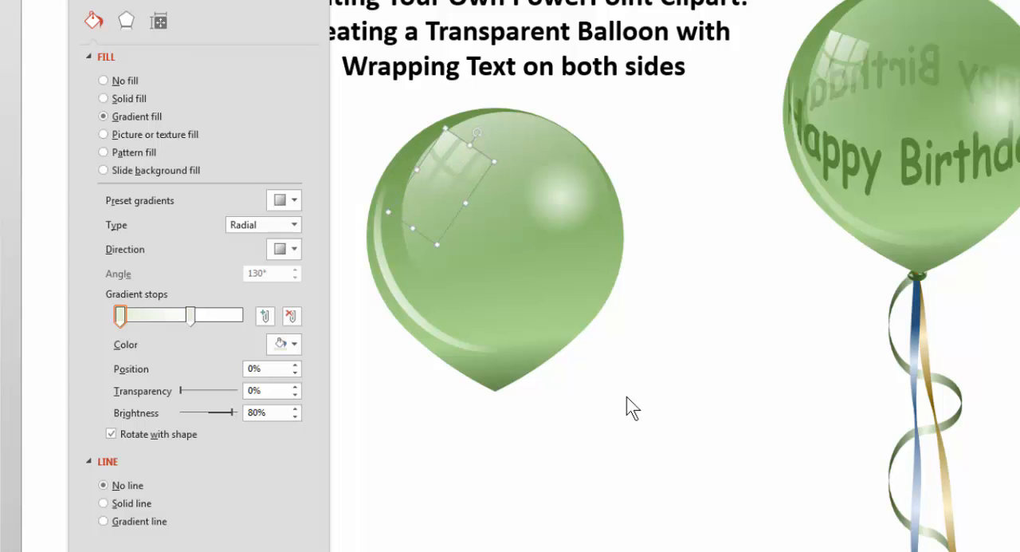
{"action": "left_click", "coordinate": [633, 407]}
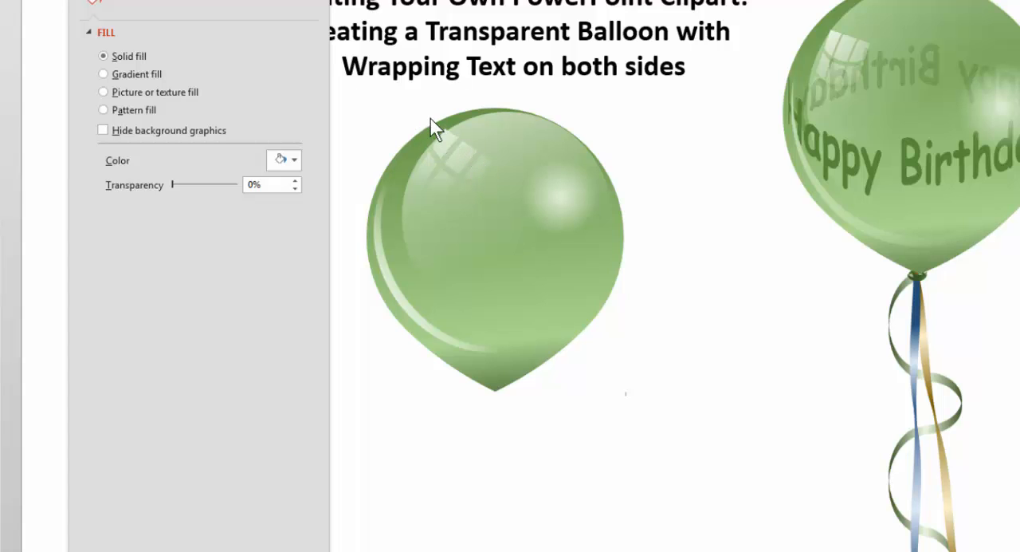
{"action": "left_click", "coordinate": [454, 165]}
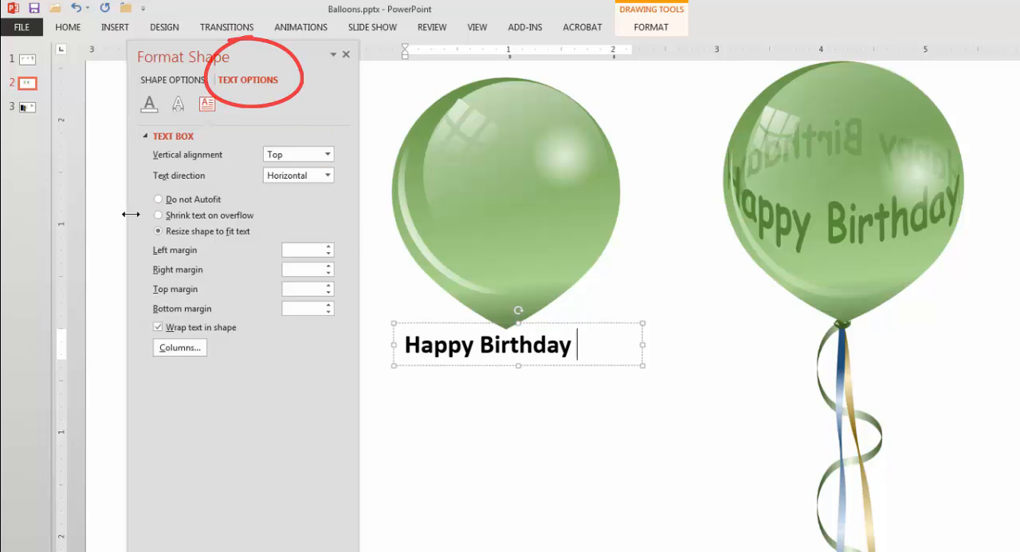
Turn off text wrapping in the Happy Birthday text box and preview the second ring-shaped Transform warp on it.
{"action": "left_click", "coordinate": [157, 327]}
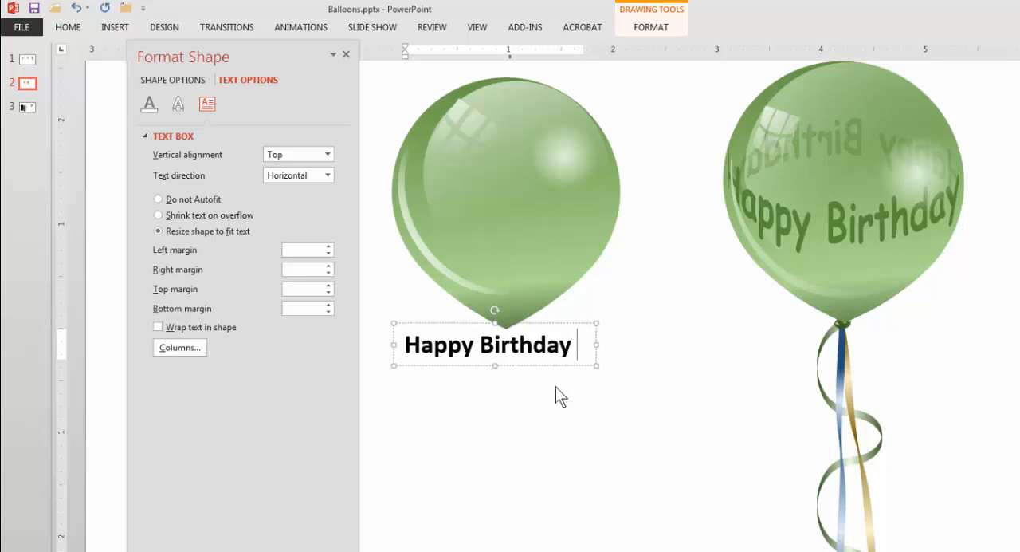
{"action": "left_click", "coordinate": [654, 30]}
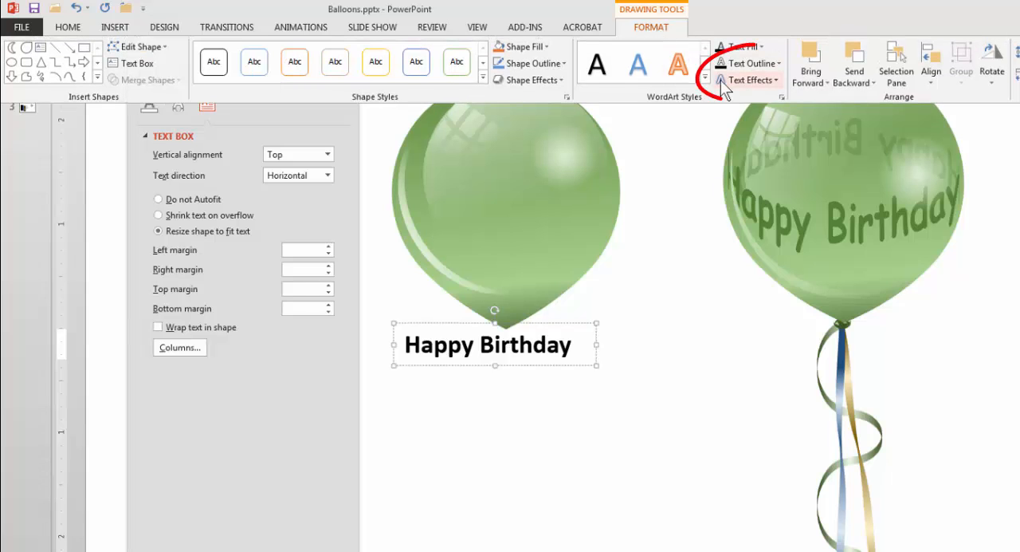
{"action": "left_click", "coordinate": [749, 80]}
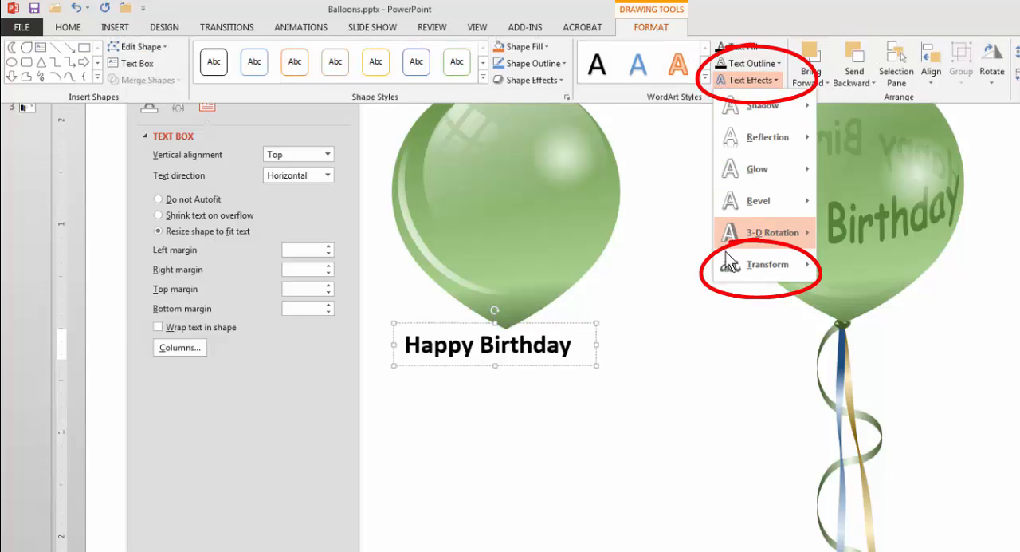
{"action": "mouse_move", "coordinate": [728, 273]}
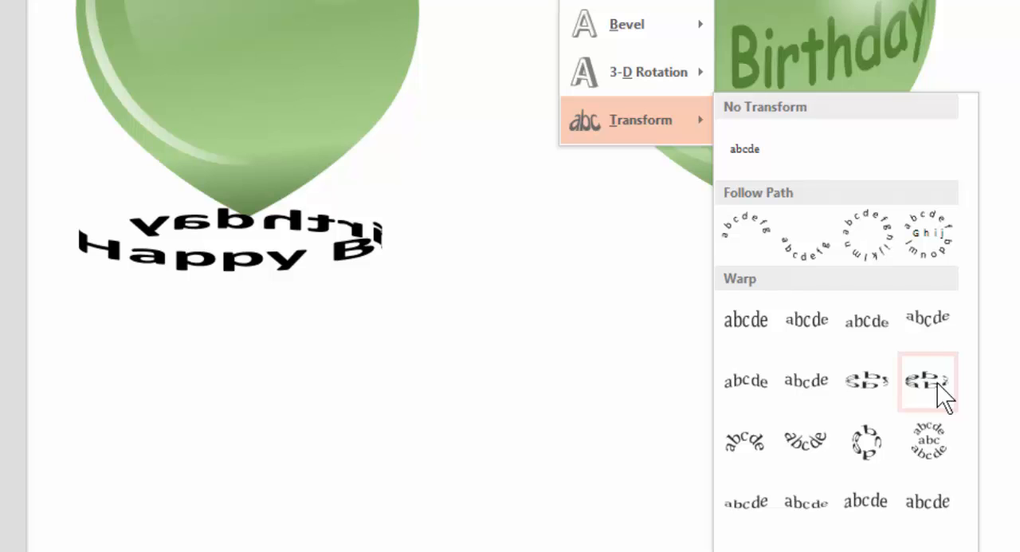
{"action": "left_click", "coordinate": [343, 253]}
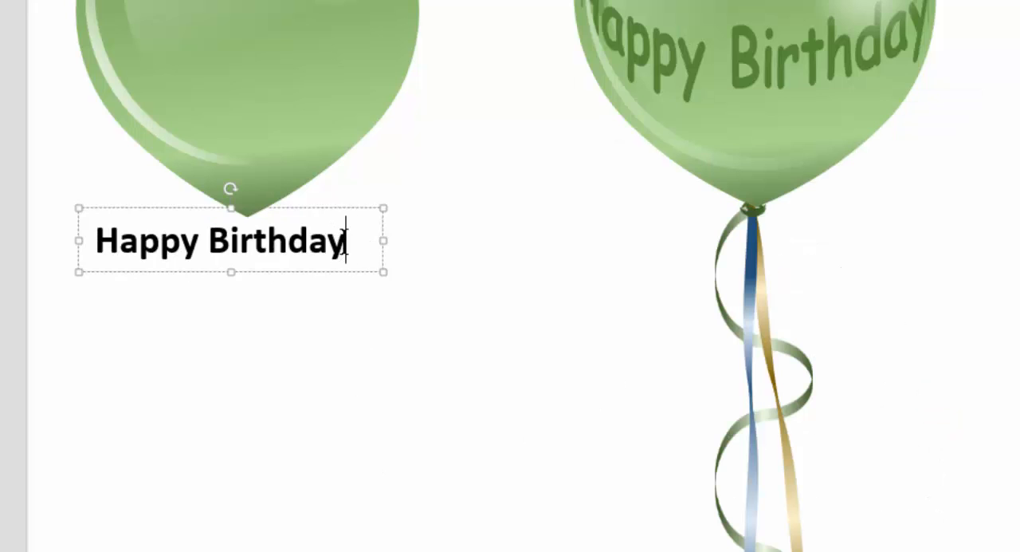
Duplicate the phrase so the text box reads "Happy Birthday Happy Birthday" on one line, without an extra line or trailing spaces.
{"action": "left_click_drag", "start_coordinate": [344, 242], "coordinate": [122, 243]}
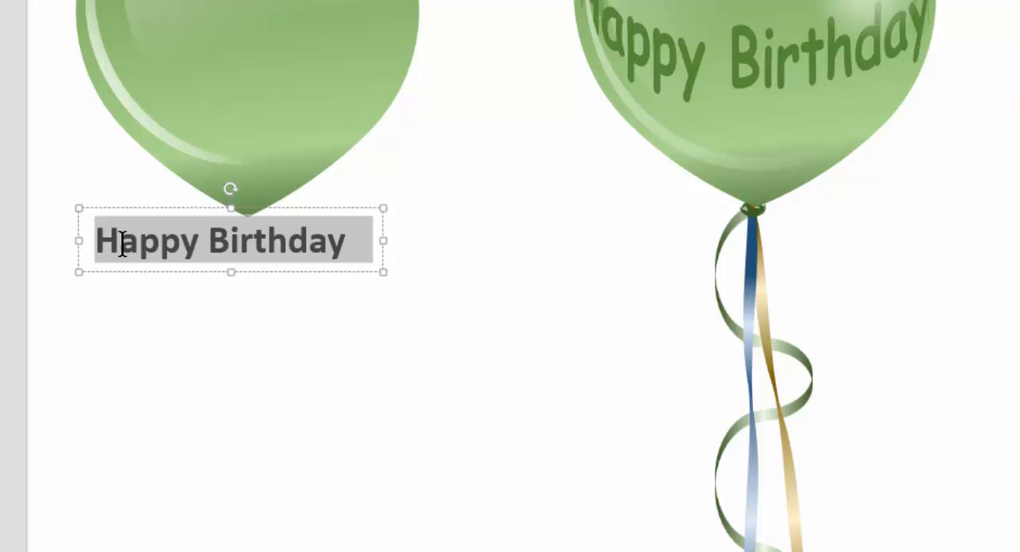
{"action": "key", "text": "ctrl+c"}
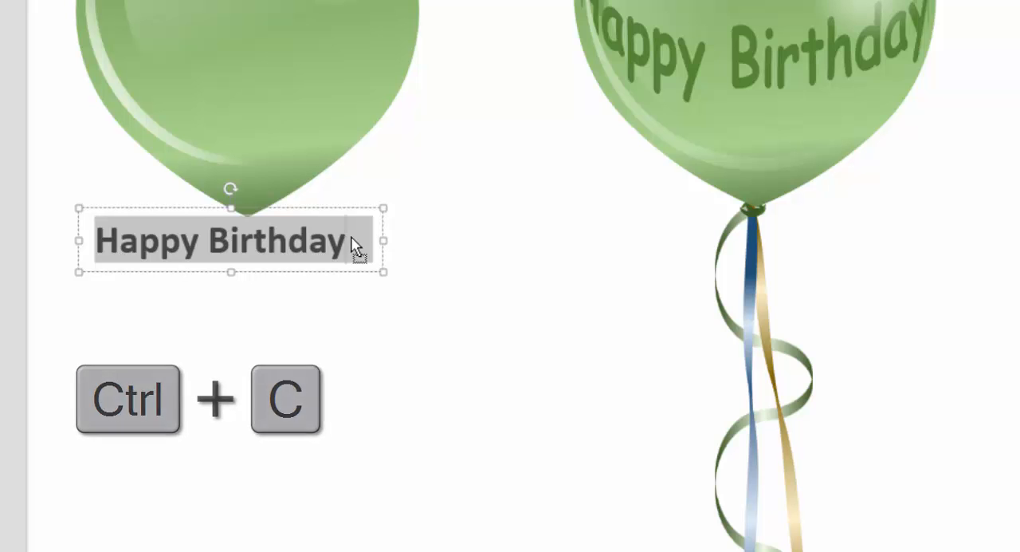
{"action": "key", "text": "ctrl+v"}
{"action": "key", "text": "ctrl+v"}
{"action": "key", "text": "Return"}
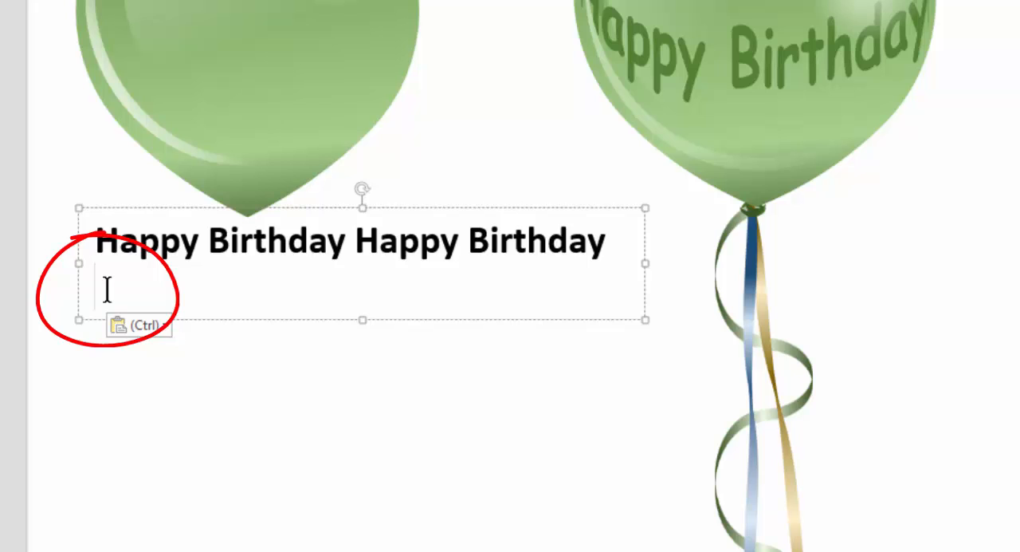
{"action": "key", "text": "BackSpace"}
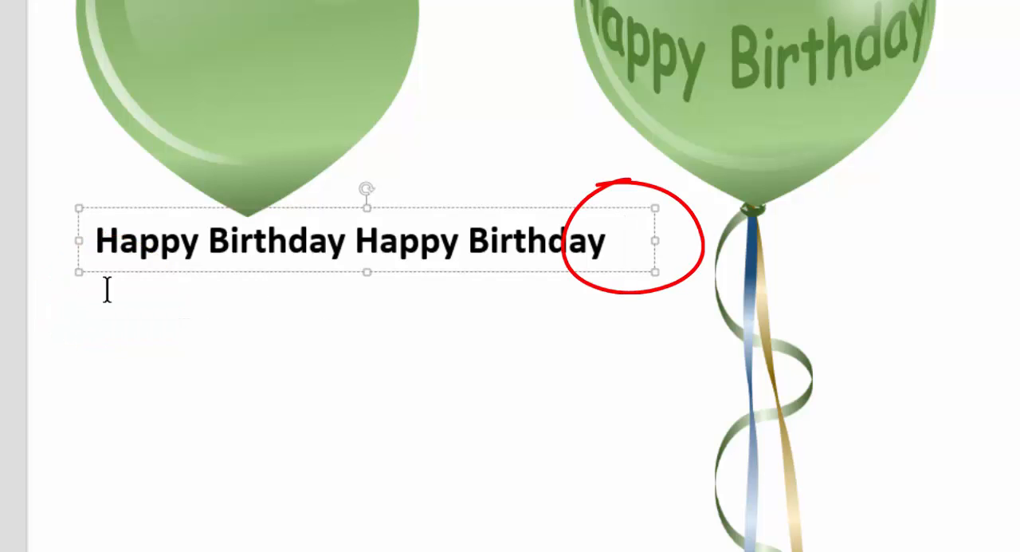
{"action": "key", "text": "BackSpace"}
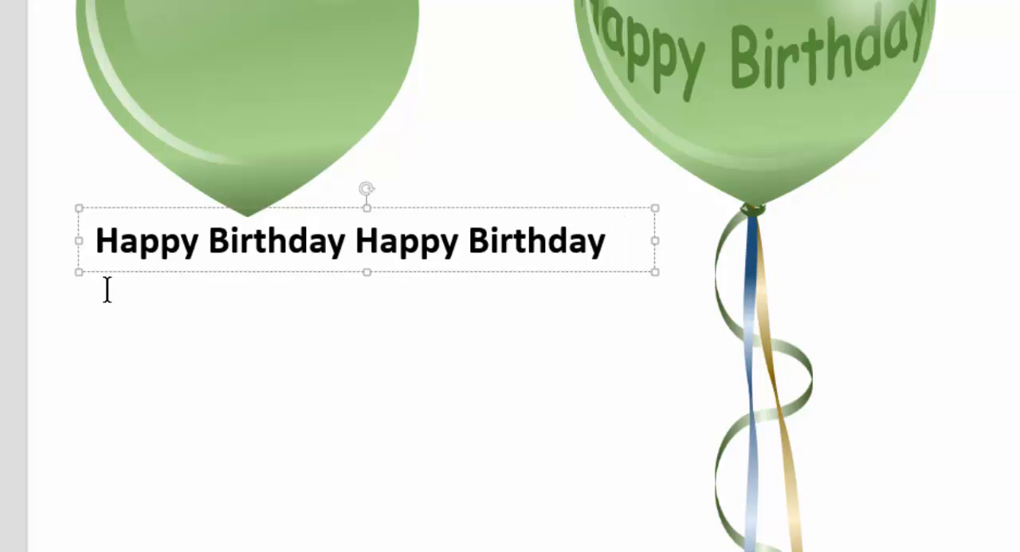
{"action": "key", "text": "BackSpace"}
Apply the second ring-shaped Transform warp to the text, place it across the balloon's middle, and match its width to the balloon.
{"action": "mouse_move", "coordinate": [602, 115]}
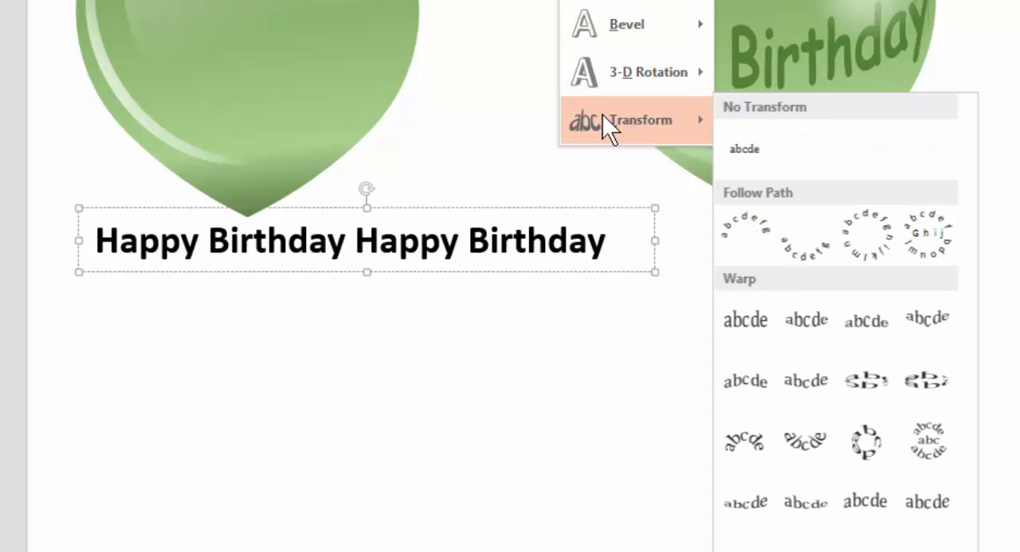
{"action": "left_click", "coordinate": [922, 397]}
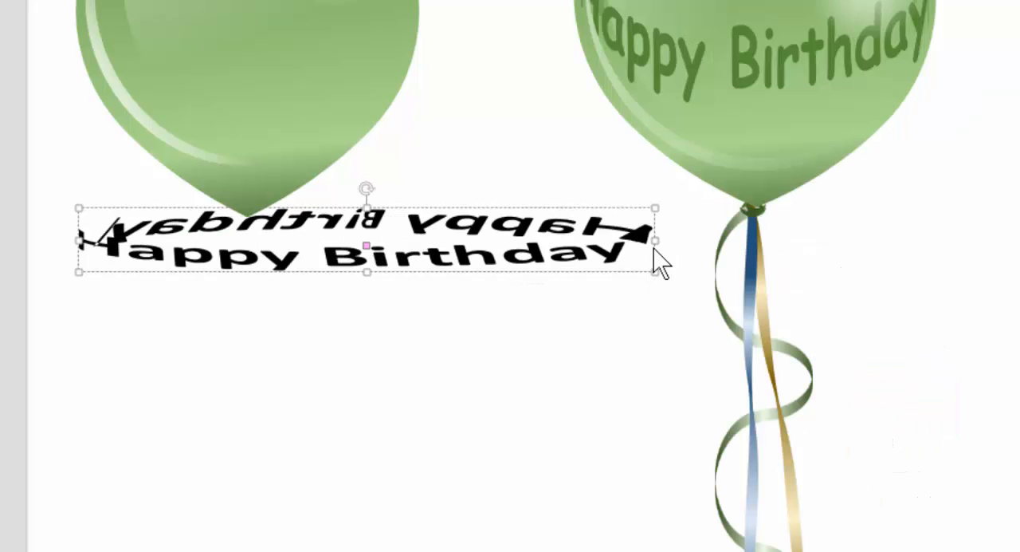
{"action": "left_click_drag", "start_coordinate": [652, 239], "coordinate": [440, 243]}
{"action": "left_click_drag", "start_coordinate": [545, 306], "coordinate": [534, 307]}
{"action": "left_click_drag", "start_coordinate": [487, 328], "coordinate": [471, 112]}
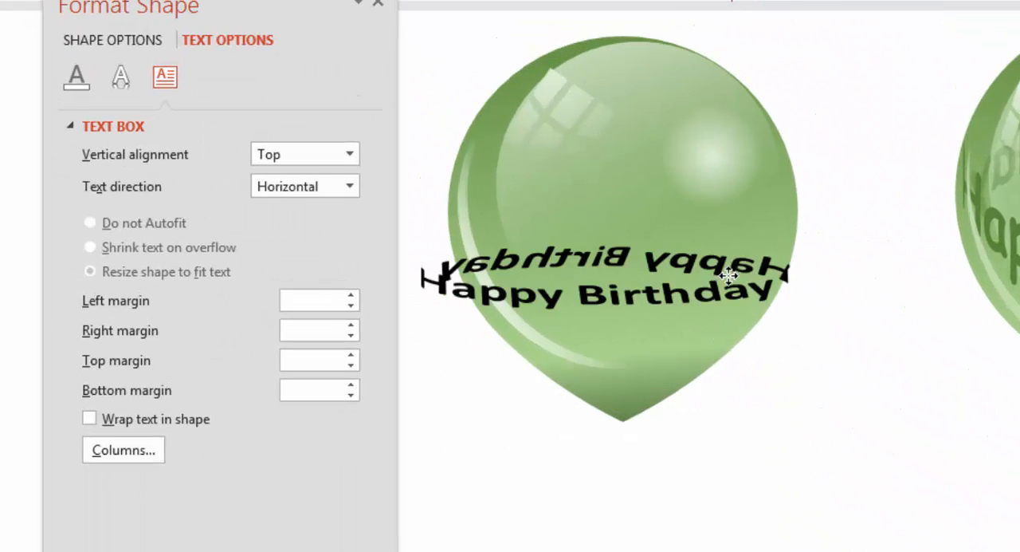
{"action": "left_click_drag", "start_coordinate": [743, 248], "coordinate": [762, 238]}
{"action": "left_click_drag", "start_coordinate": [822, 205], "coordinate": [795, 207]}
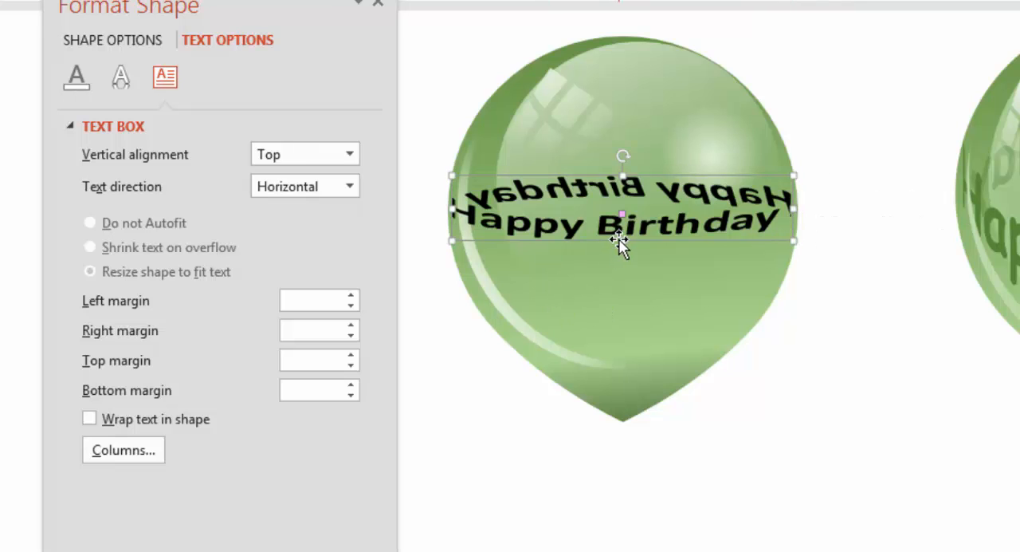
Stretch the warped text taller and move it slightly up on the balloon.
{"action": "left_click_drag", "start_coordinate": [619, 238], "coordinate": [619, 291]}
{"action": "mouse_move", "coordinate": [618, 296]}
{"action": "left_mouse_down"}
{"action": "mouse_move", "coordinate": [618, 255]}
{"action": "mouse_move", "coordinate": [612, 298]}
{"action": "left_mouse_up"}
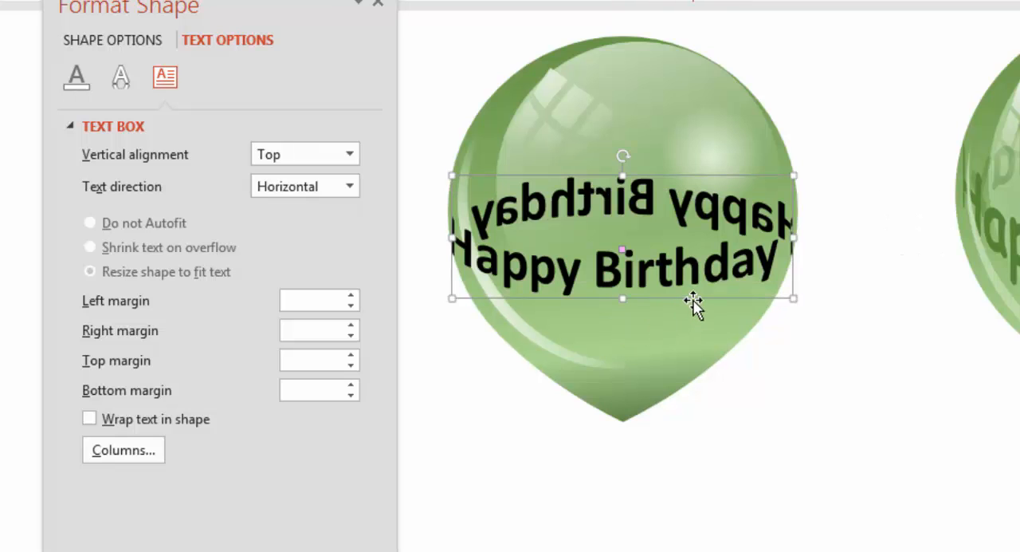
{"action": "left_click_drag", "start_coordinate": [694, 303], "coordinate": [695, 273]}
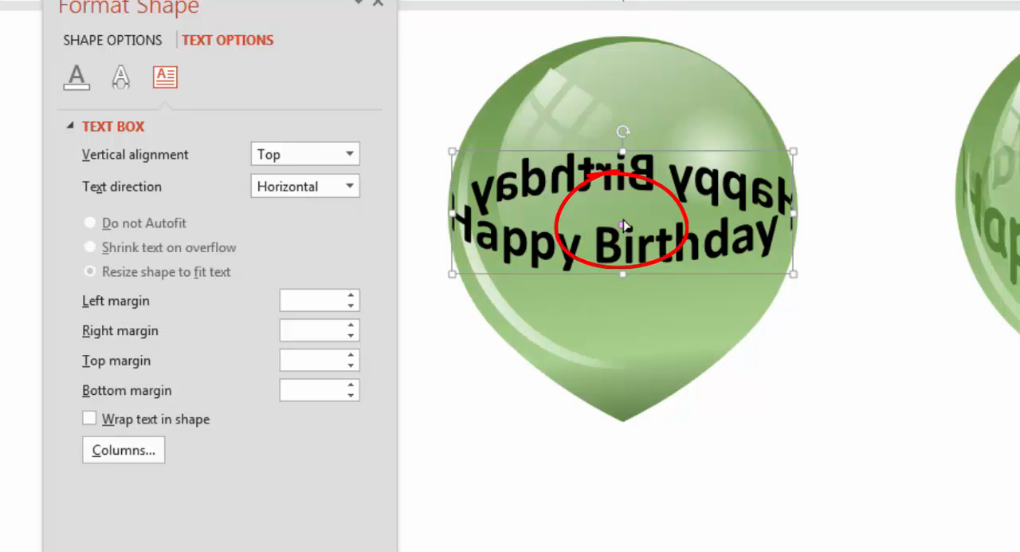
Fine-tune the ring warp's curve and shift the start of the text so each Happy Birthday stays on its own side.
{"action": "left_click_drag", "start_coordinate": [624, 225], "coordinate": [625, 211]}
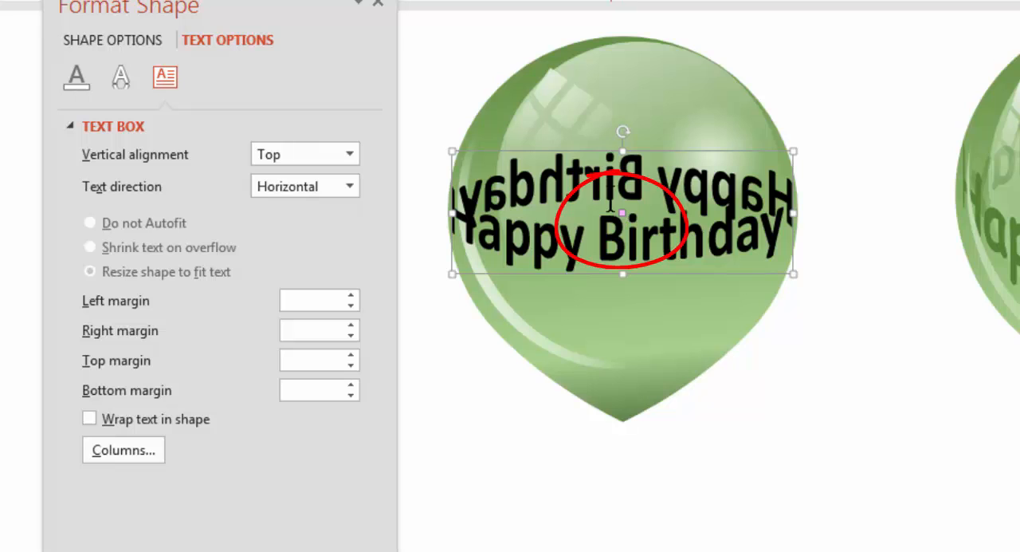
{"action": "mouse_move", "coordinate": [622, 214]}
{"action": "left_mouse_down"}
{"action": "mouse_move", "coordinate": [625, 234]}
{"action": "mouse_move", "coordinate": [623, 226]}
{"action": "left_mouse_up"}
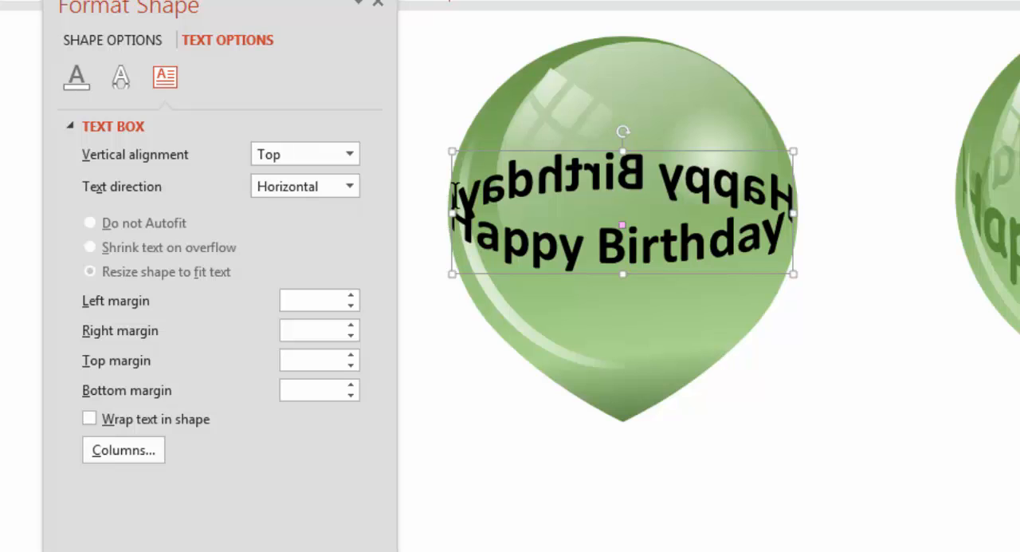
{"action": "left_click", "coordinate": [476, 237]}
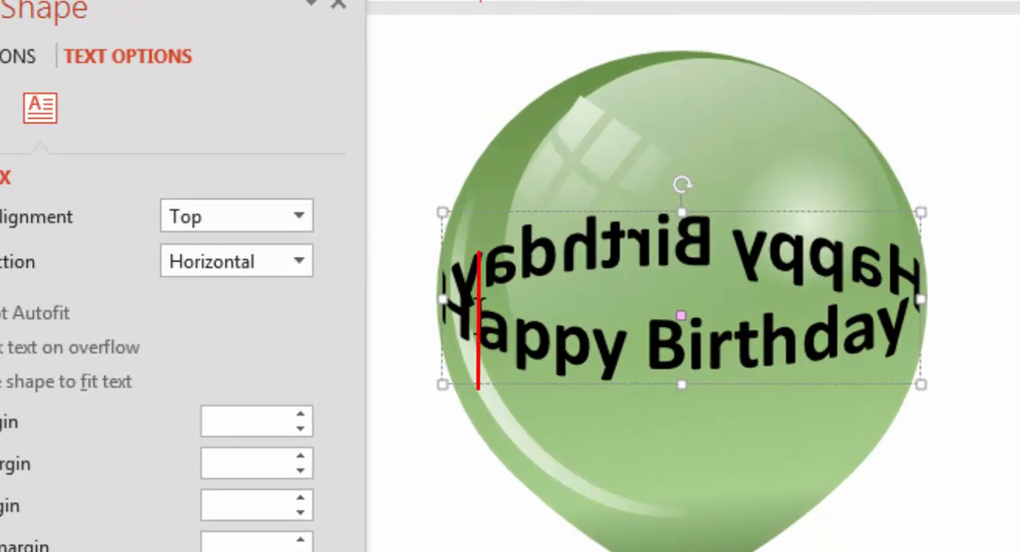
{"action": "key", "text": "Left"}
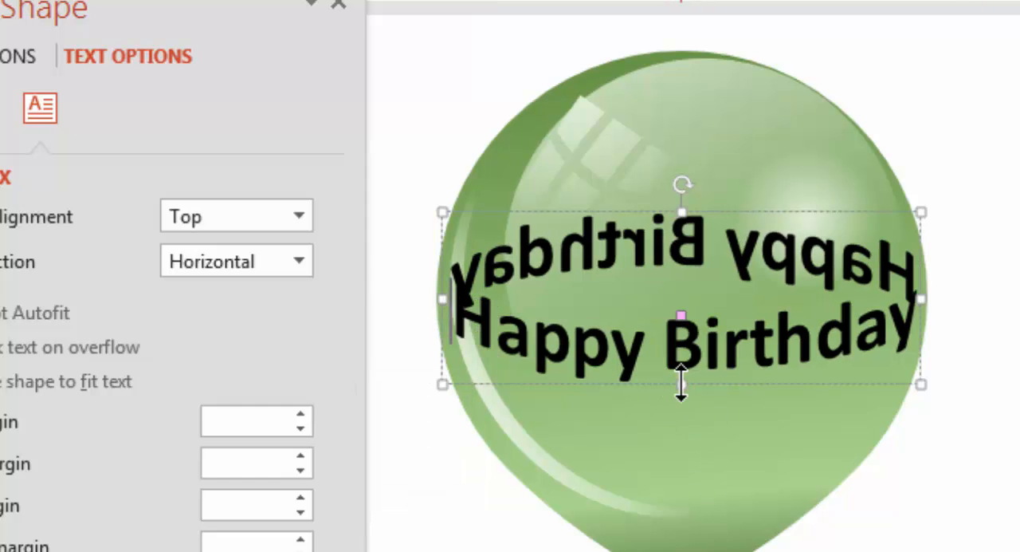
Stretch the ring text a little taller again and raise it to centre it on the balloon.
{"action": "left_click", "coordinate": [683, 386]}
{"action": "left_click_drag", "start_coordinate": [676, 415], "coordinate": [676, 422]}
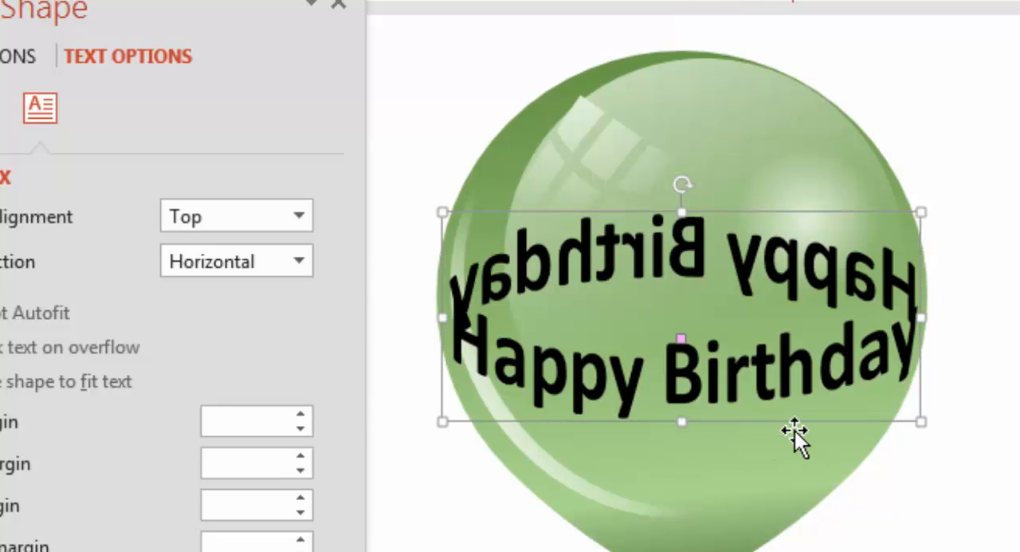
{"action": "left_click_drag", "start_coordinate": [798, 422], "coordinate": [799, 394]}
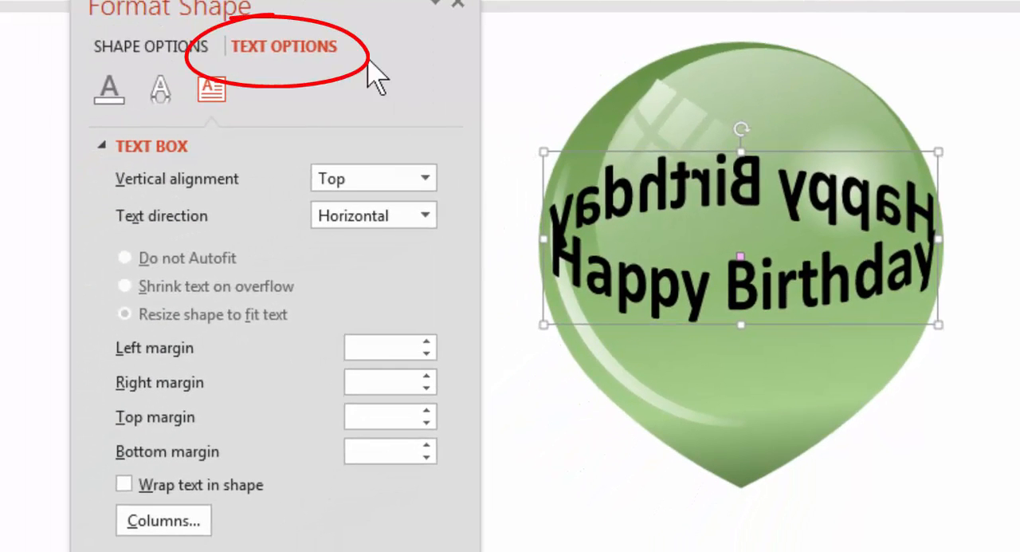
Fill all of the ring text with a darker shade of the theme green.
{"action": "left_click", "coordinate": [115, 96]}
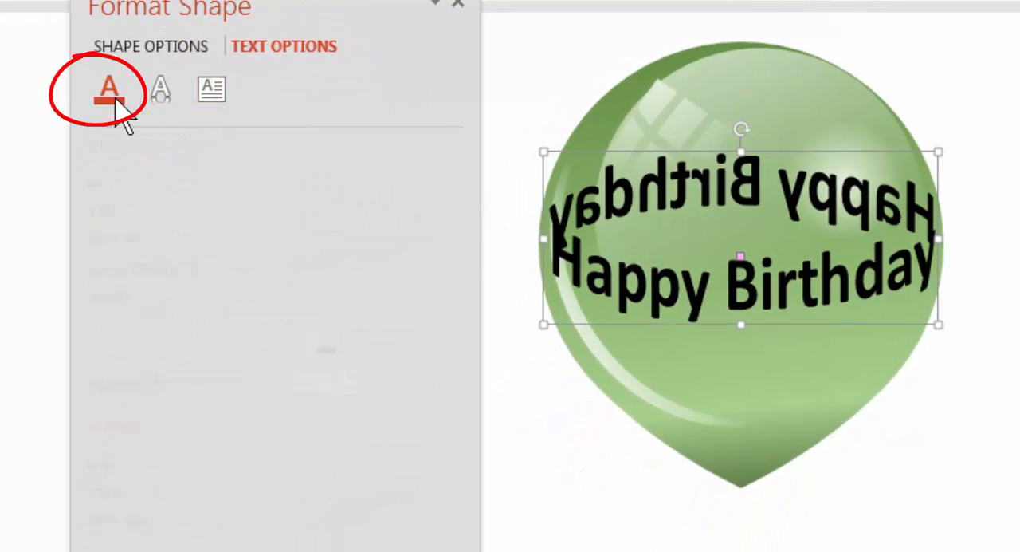
{"action": "left_click", "coordinate": [427, 354]}
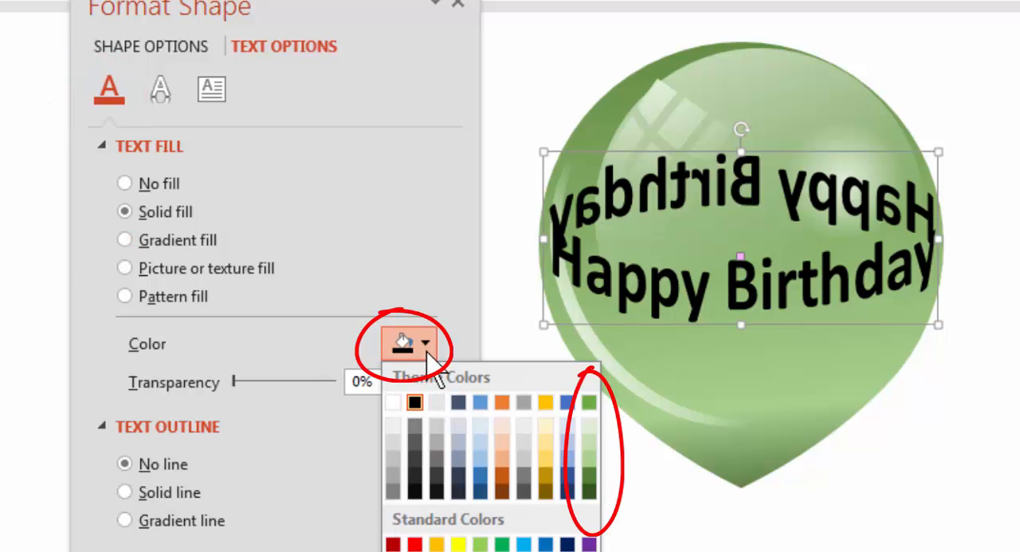
{"action": "left_click", "coordinate": [589, 472]}
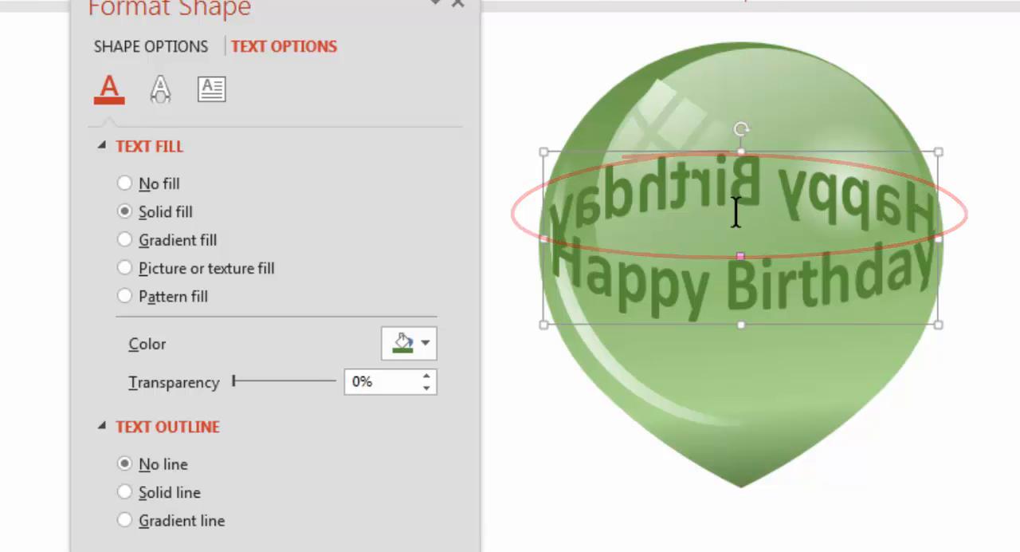
Set the text fill transparency of only the mirrored rear Happy Birthday to 61%.
{"action": "mouse_move", "coordinate": [553, 209]}
{"action": "left_mouse_down"}
{"action": "mouse_move", "coordinate": [601, 183]}
{"action": "mouse_move", "coordinate": [763, 175]}
{"action": "mouse_move", "coordinate": [893, 191]}
{"action": "left_mouse_up"}
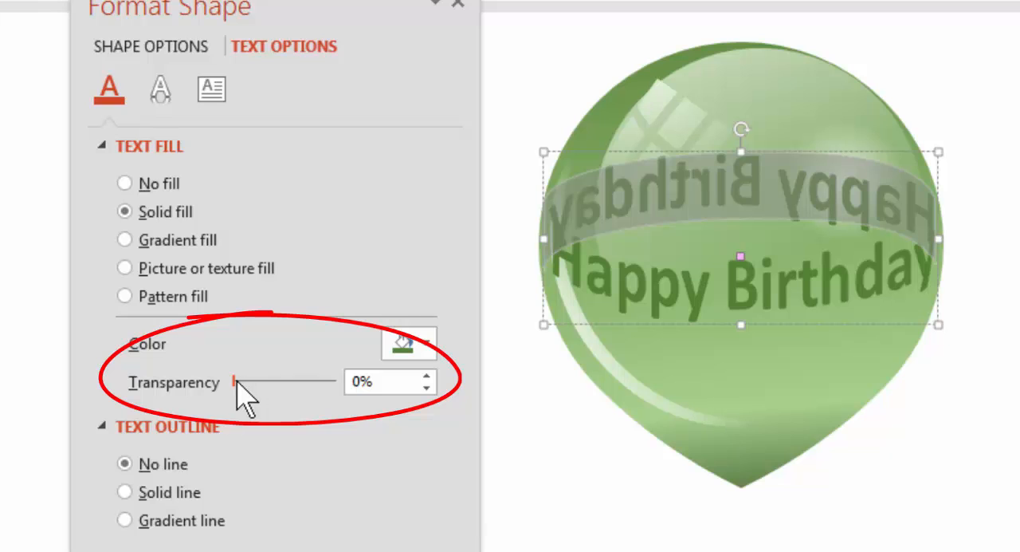
{"action": "left_click_drag", "start_coordinate": [236, 381], "coordinate": [294, 382]}
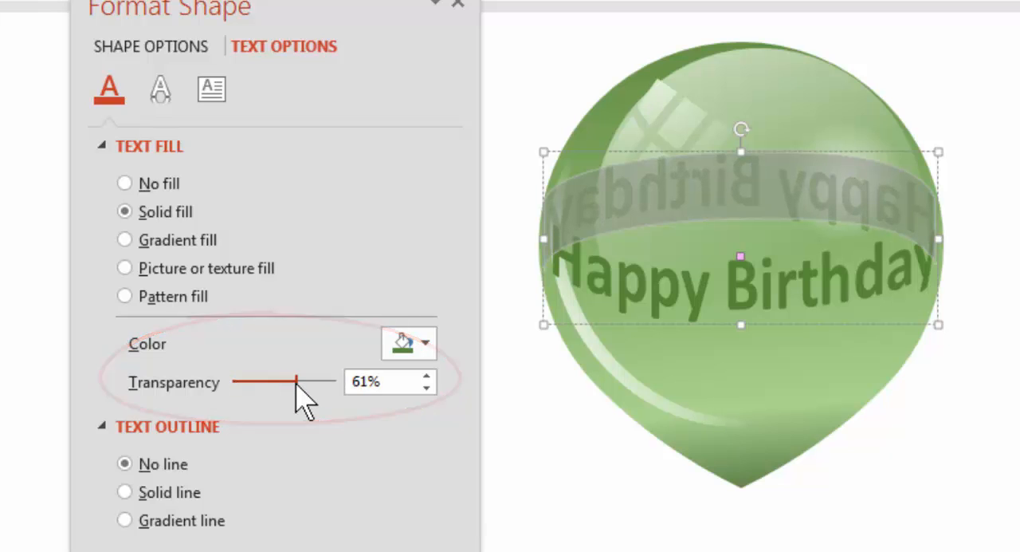
{"action": "left_click", "coordinate": [487, 519]}
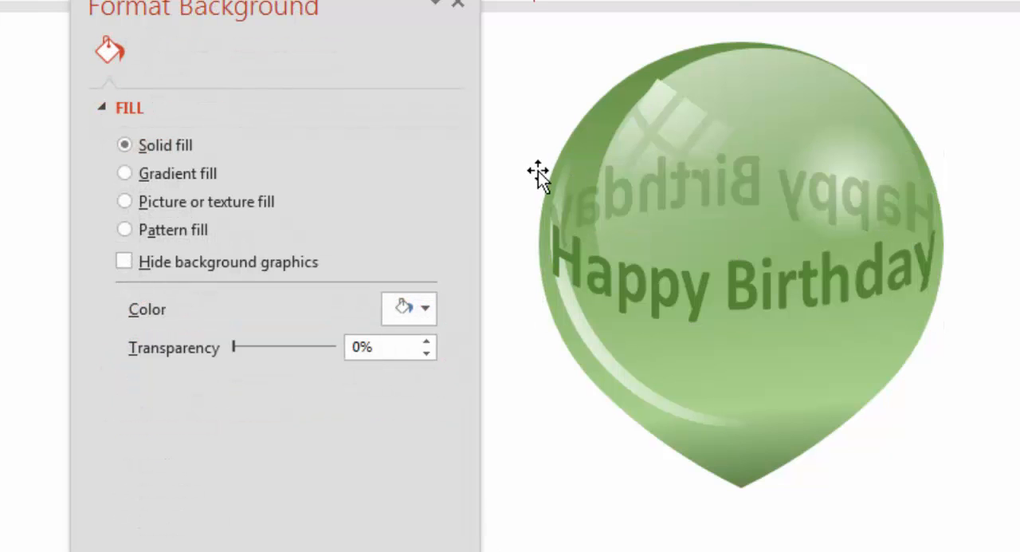
Stretch the ring text slightly taller from its lower edge and nudge it up on the balloon.
{"action": "left_click", "coordinate": [741, 303]}
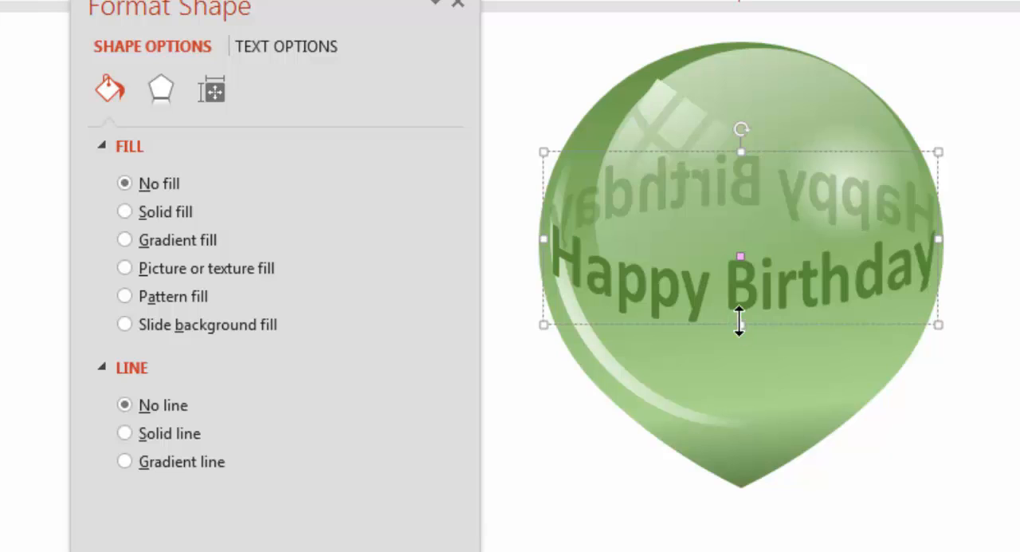
{"action": "left_click_drag", "start_coordinate": [741, 325], "coordinate": [741, 344]}
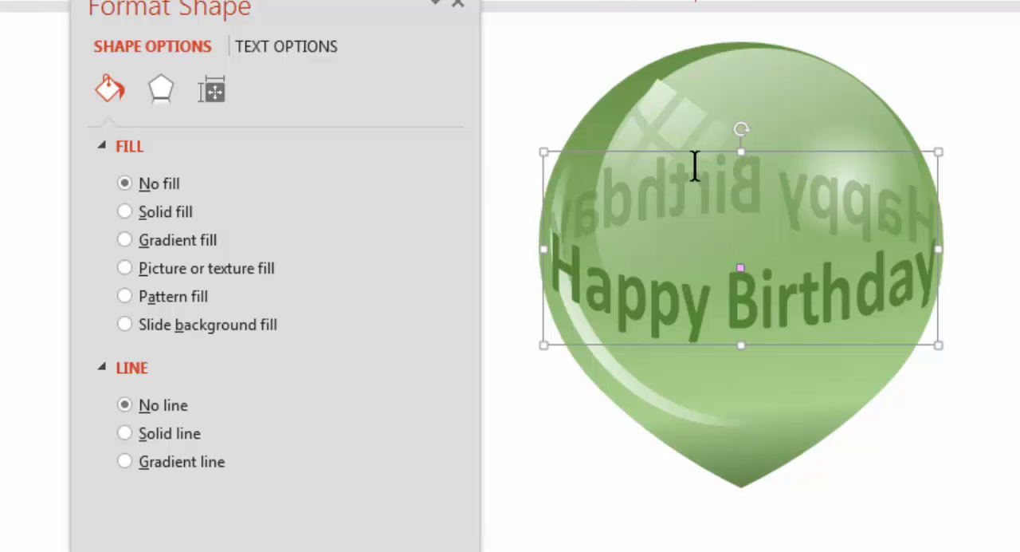
{"action": "left_click_drag", "start_coordinate": [863, 343], "coordinate": [865, 337]}
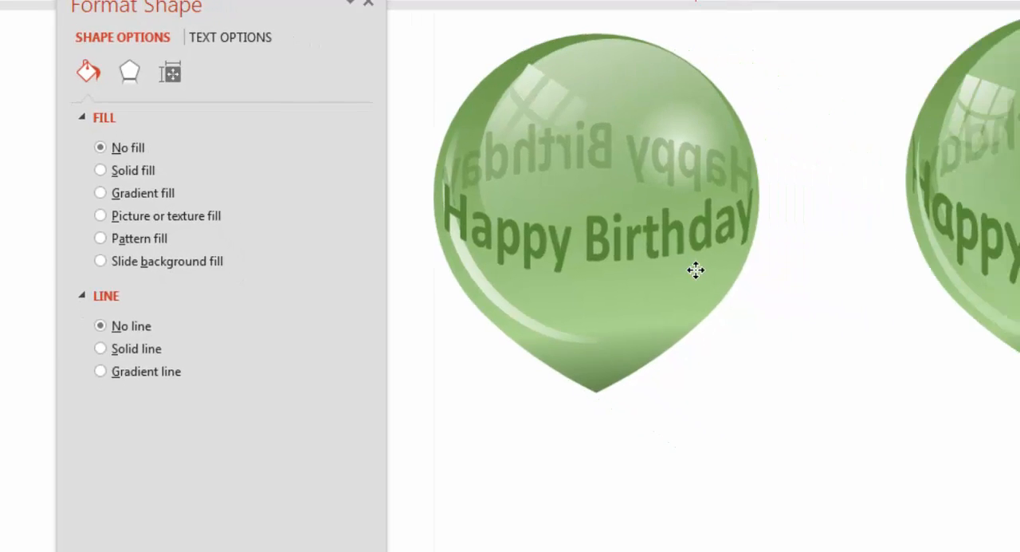
Duplicate the ring text into the empty area between the two balloons and fill the copy's text with solid black.
{"action": "left_click_drag", "start_coordinate": [696, 270], "coordinate": [957, 507]}
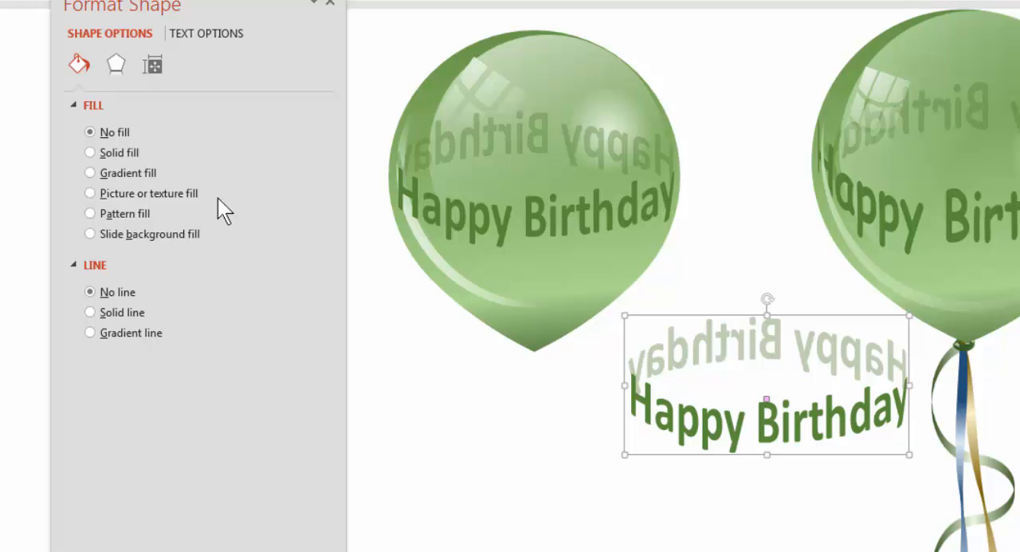
{"action": "left_click", "coordinate": [198, 36]}
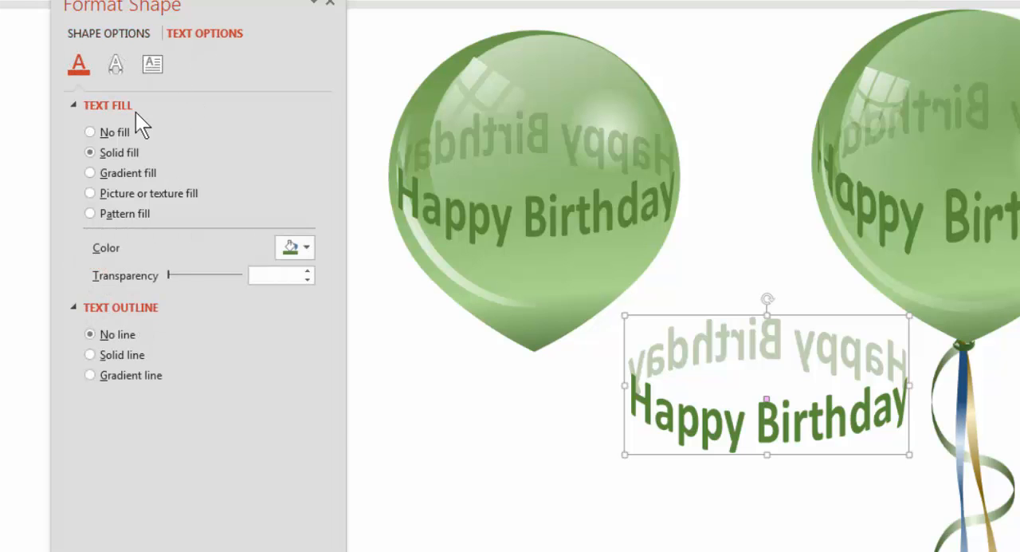
{"action": "left_click", "coordinate": [281, 251]}
{"action": "left_click", "coordinate": [302, 290]}
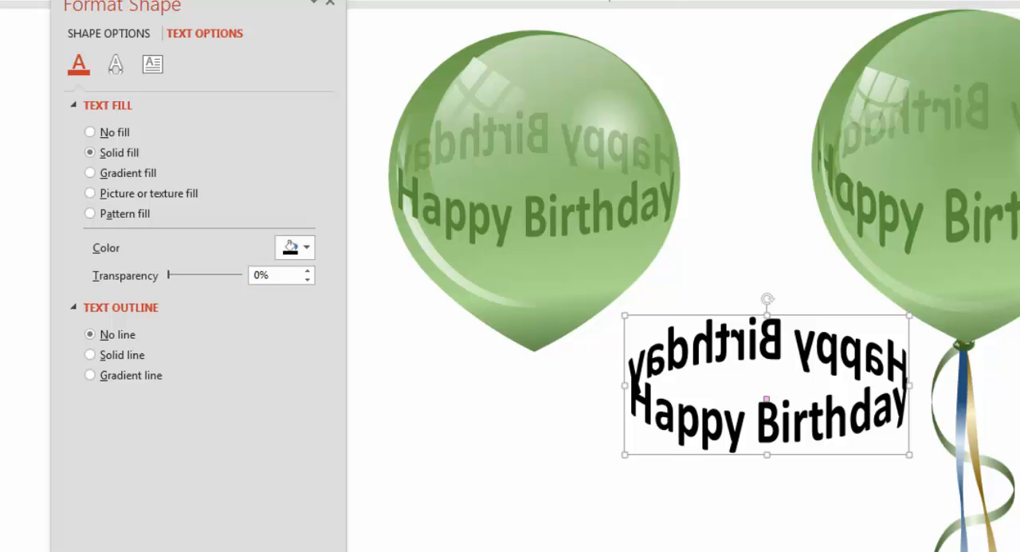
{"action": "key", "text": "Escape"}
{"action": "left_click", "coordinate": [125, 34]}
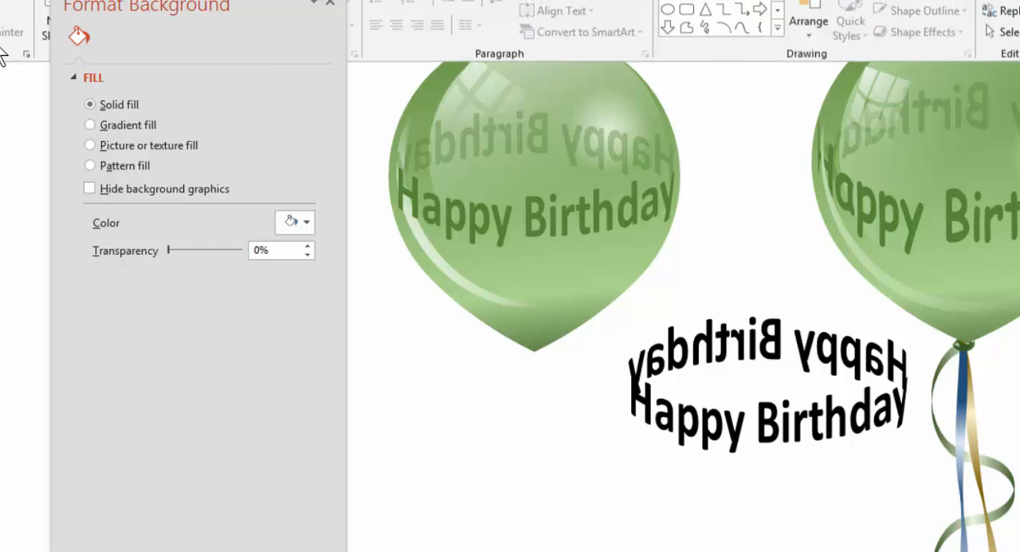
Paste the black ring text as a Picture (Enhanced Metafile) and move it to the empty space below the finished balloons.
{"action": "left_click", "coordinate": [60, 107]}
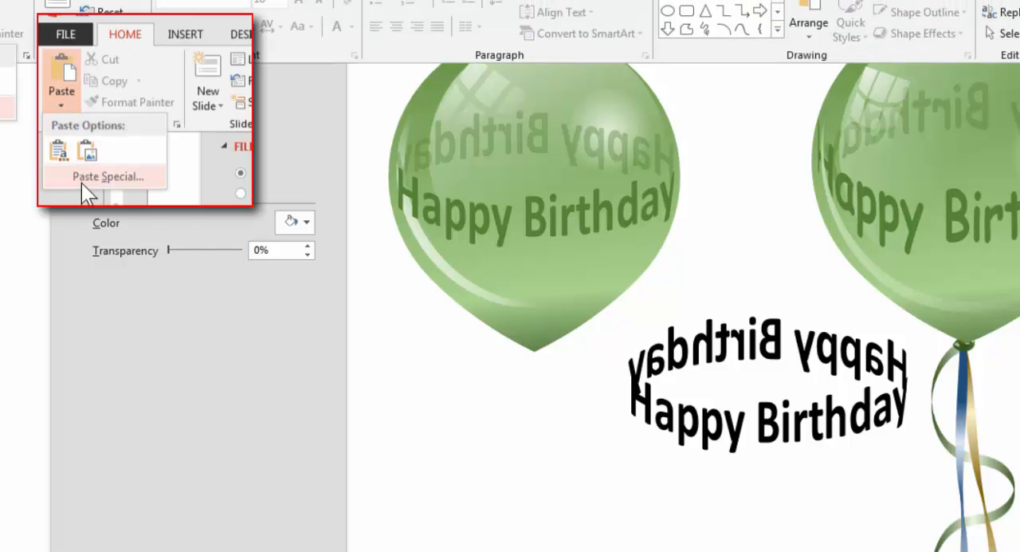
{"action": "left_click", "coordinate": [81, 178]}
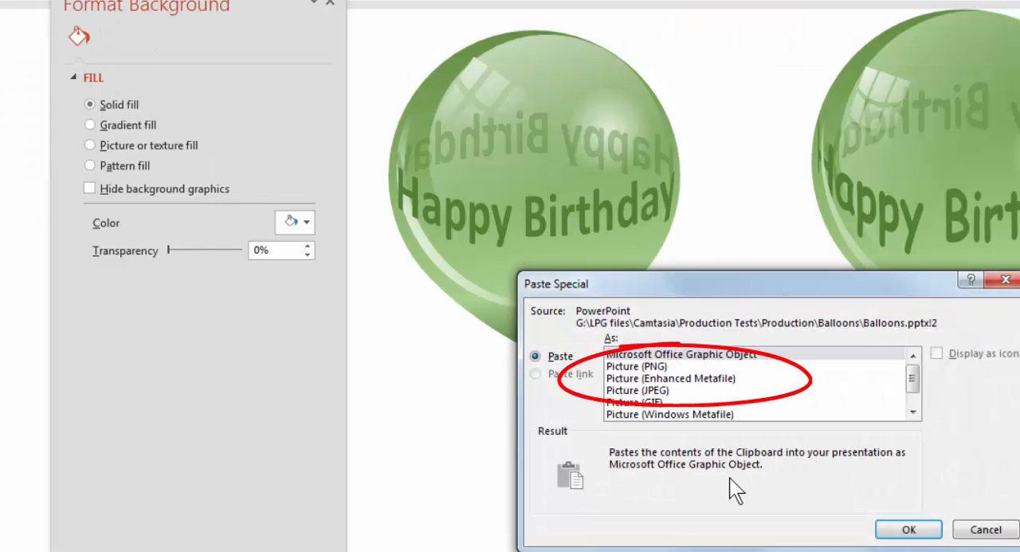
{"action": "left_click", "coordinate": [708, 380]}
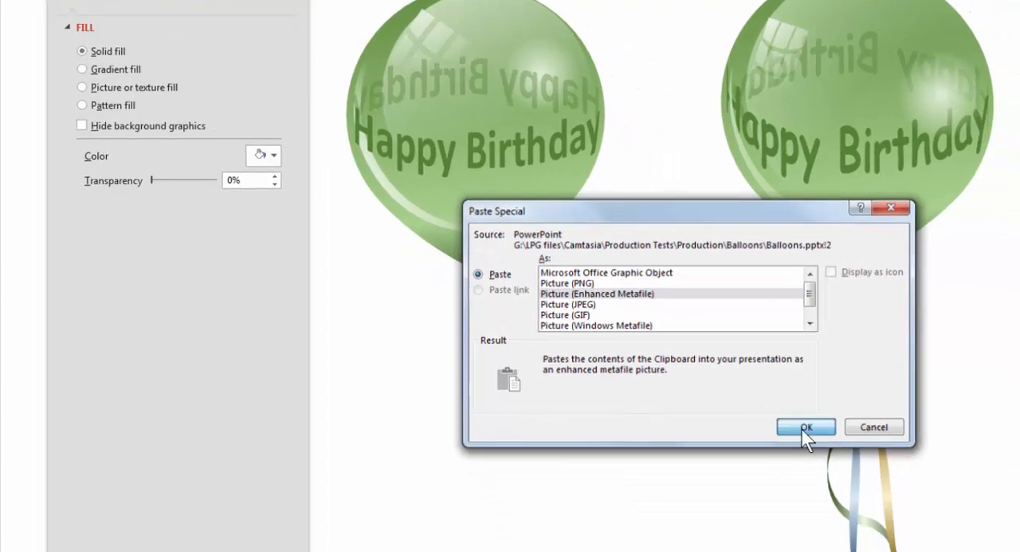
{"action": "left_click", "coordinate": [881, 501]}
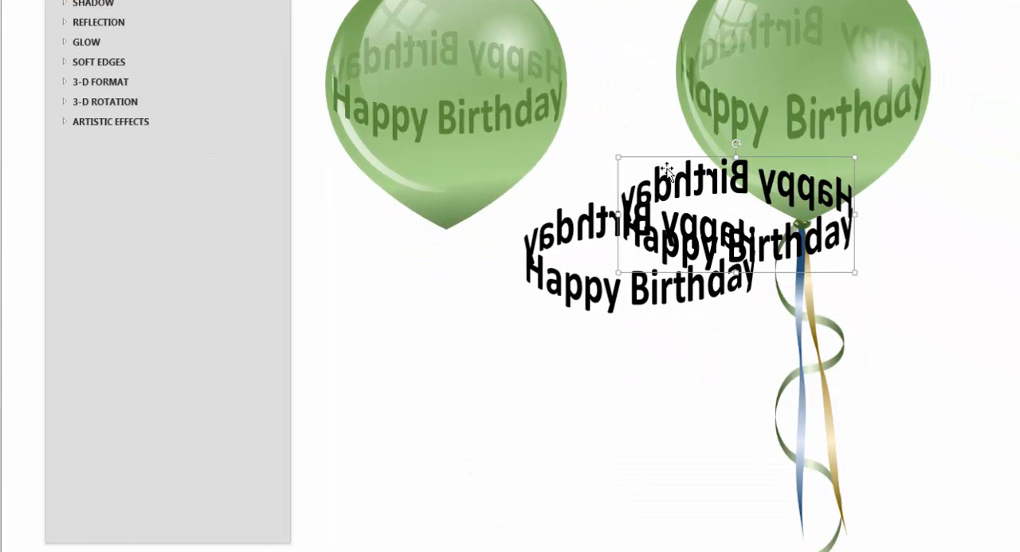
{"action": "left_click_drag", "start_coordinate": [667, 159], "coordinate": [413, 345]}
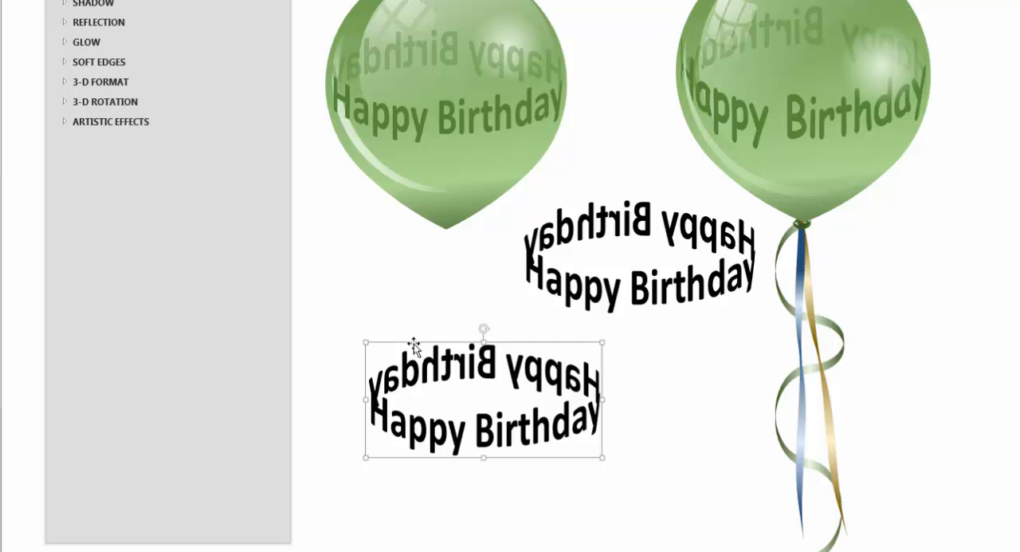
{"action": "left_click_drag", "start_coordinate": [414, 347], "coordinate": [408, 344]}
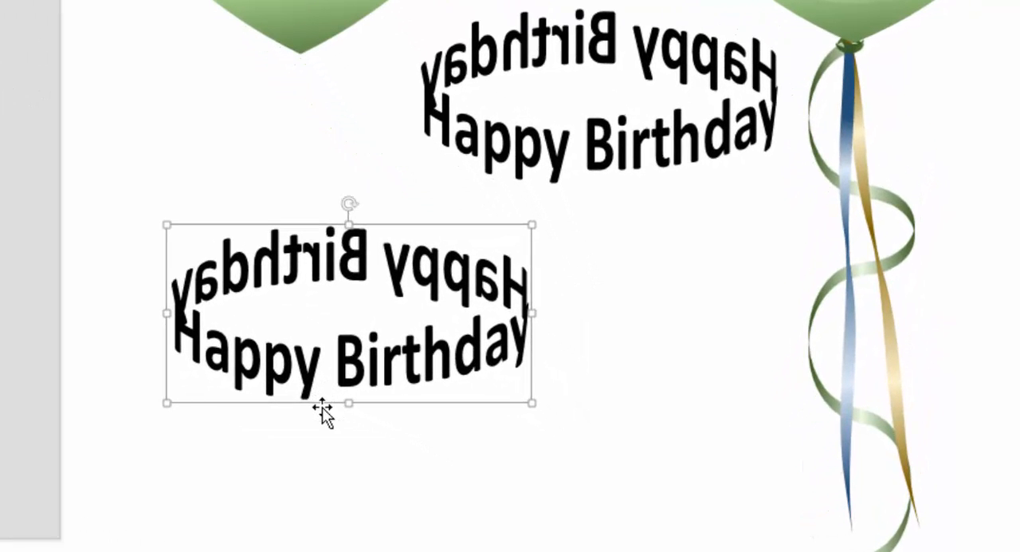
Ungroup the metafile picture twice, converting it to a Microsoft Office drawing object.
{"action": "right_click", "coordinate": [408, 398]}
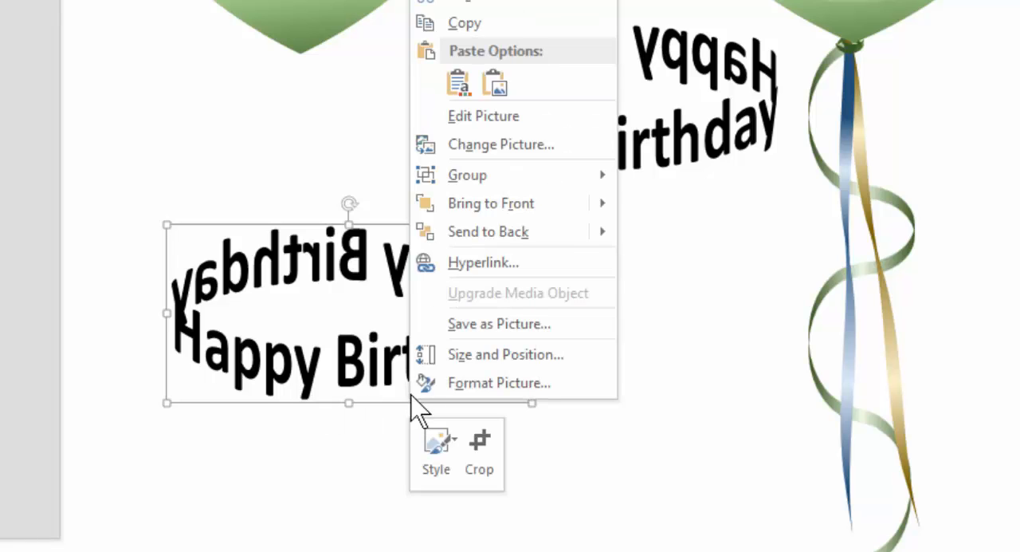
{"action": "mouse_move", "coordinate": [455, 183]}
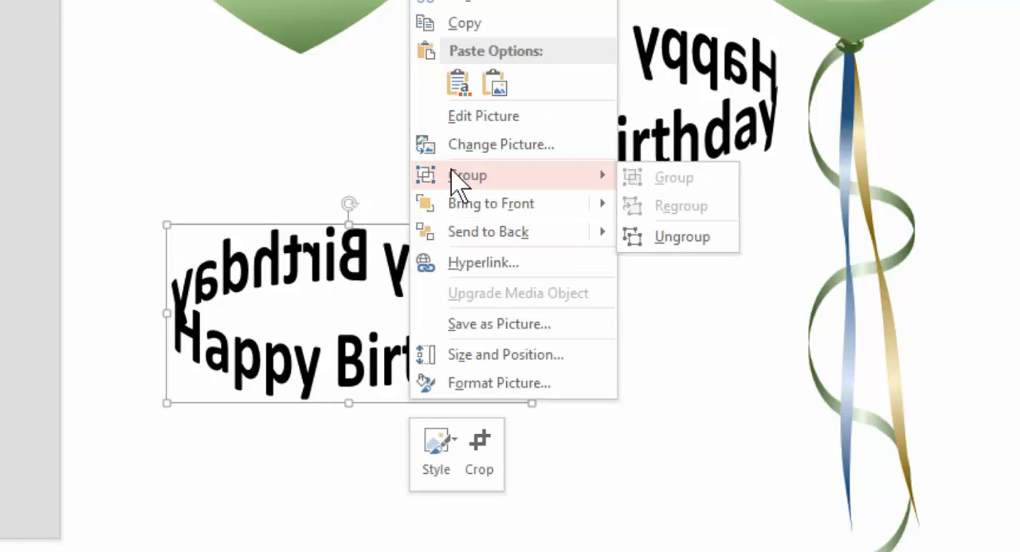
{"action": "left_click", "coordinate": [681, 237]}
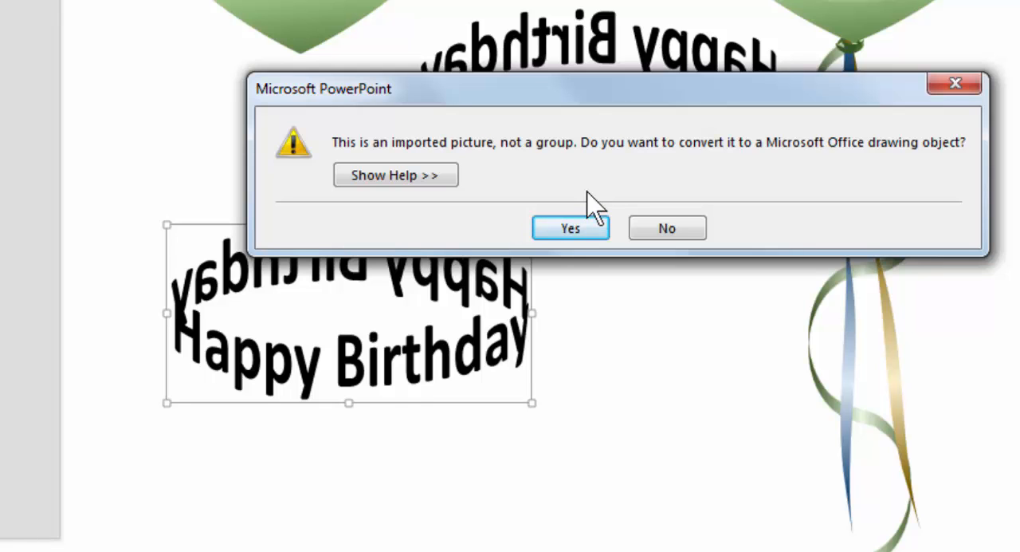
{"action": "left_click", "coordinate": [584, 232]}
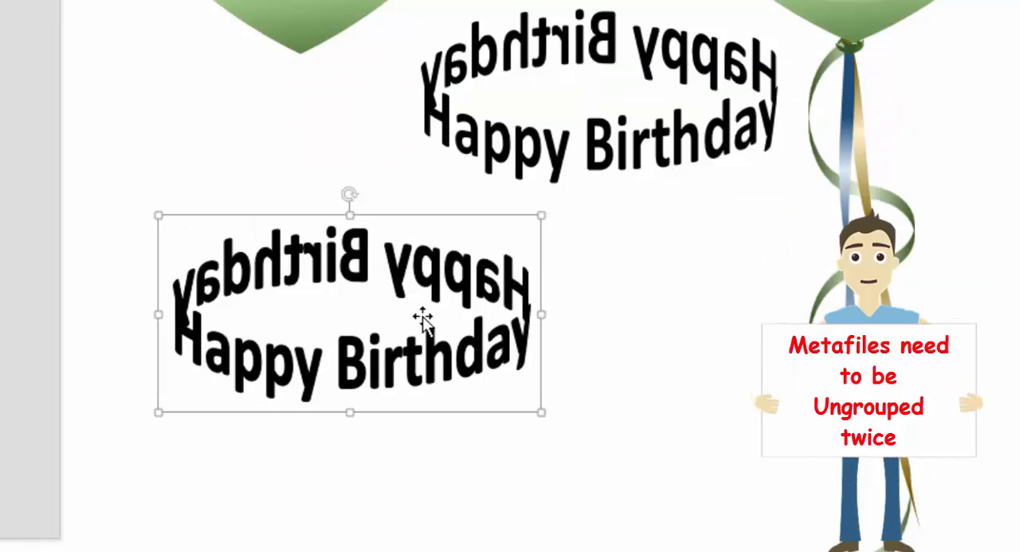
{"action": "right_click", "coordinate": [464, 262]}
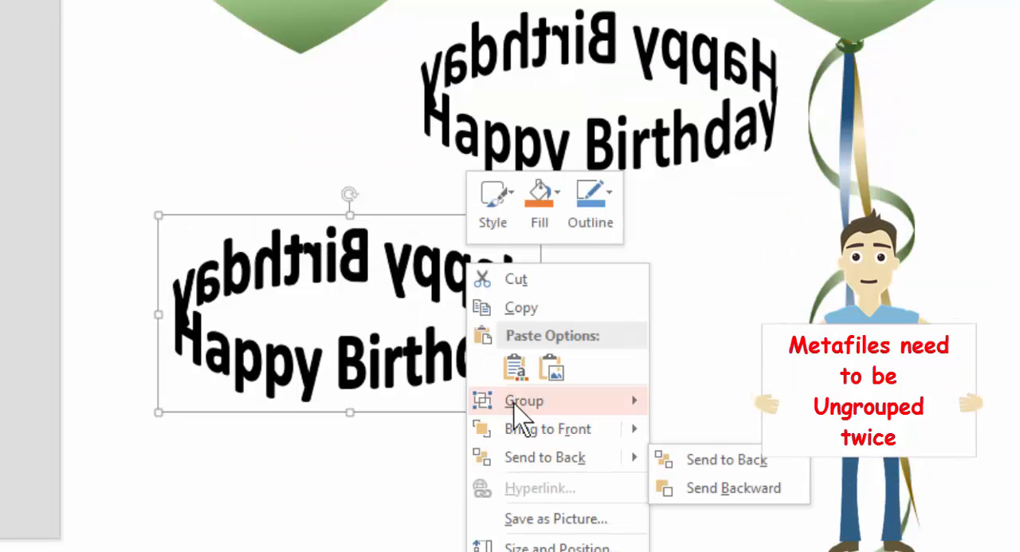
{"action": "mouse_move", "coordinate": [551, 410]}
{"action": "left_click", "coordinate": [709, 463]}
{"action": "left_click", "coordinate": [470, 417]}
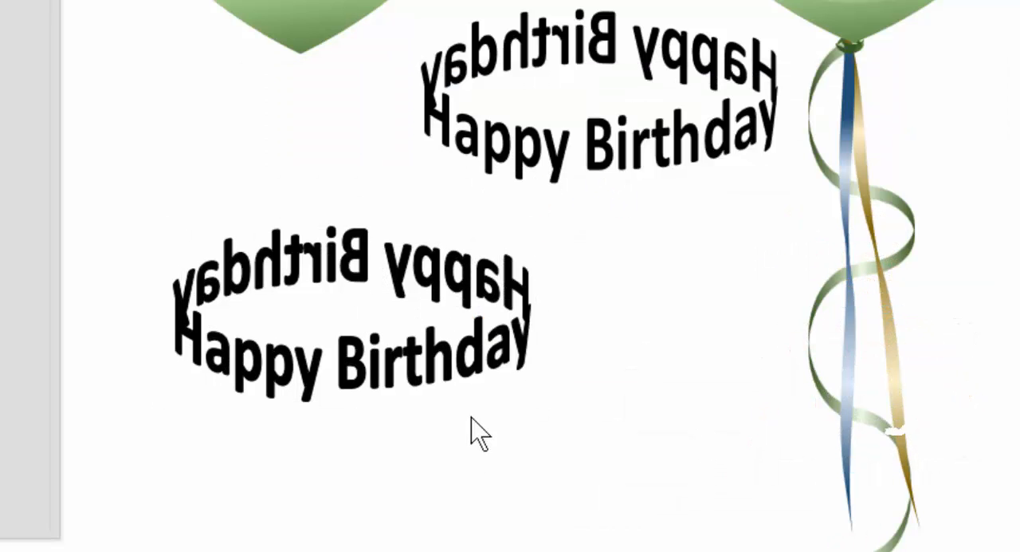
Pull the invisible bounding rectangle away from the ungrouped text and delete it.
{"action": "left_click", "coordinate": [470, 405]}
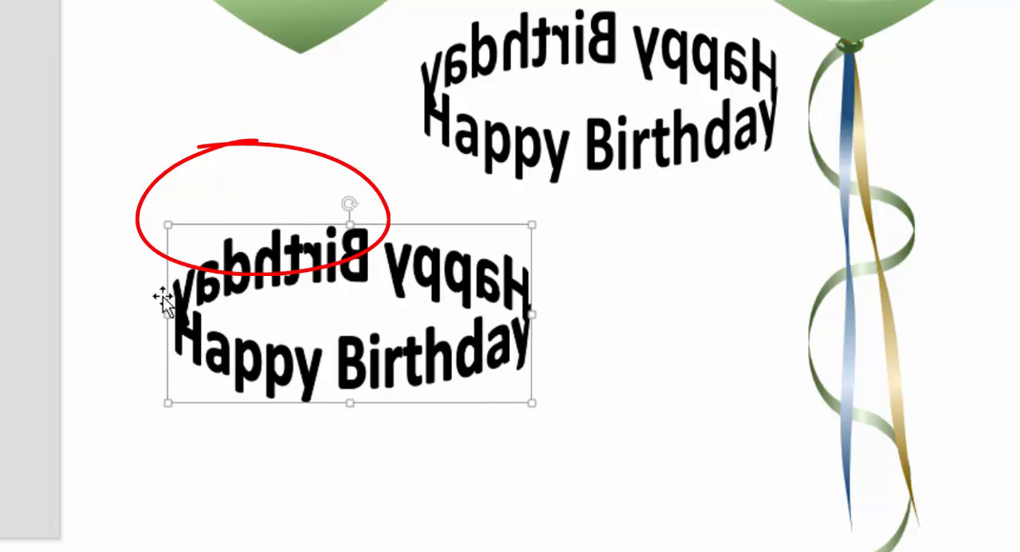
{"action": "left_click_drag", "start_coordinate": [502, 403], "coordinate": [703, 415]}
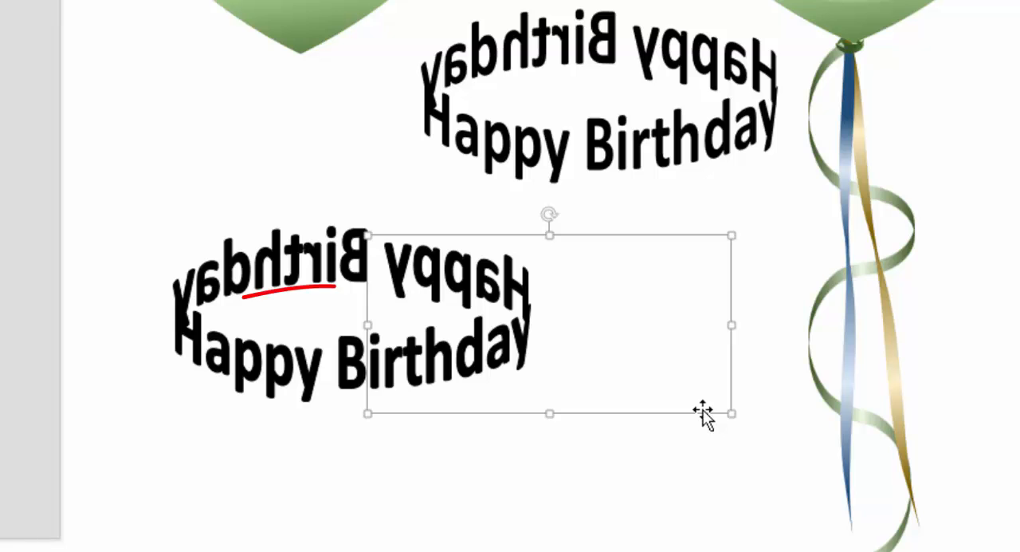
{"action": "key", "text": "Delete"}
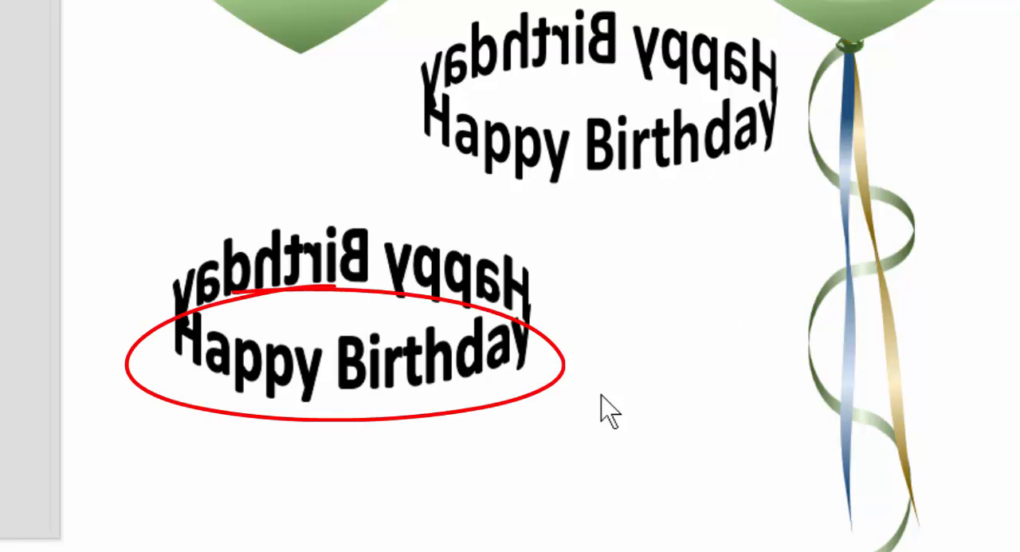
Check that the front Happy Birthday, the mirrored Happy and the mirrored Birthday can each be selected as separate shapes.
{"action": "left_click", "coordinate": [413, 382]}
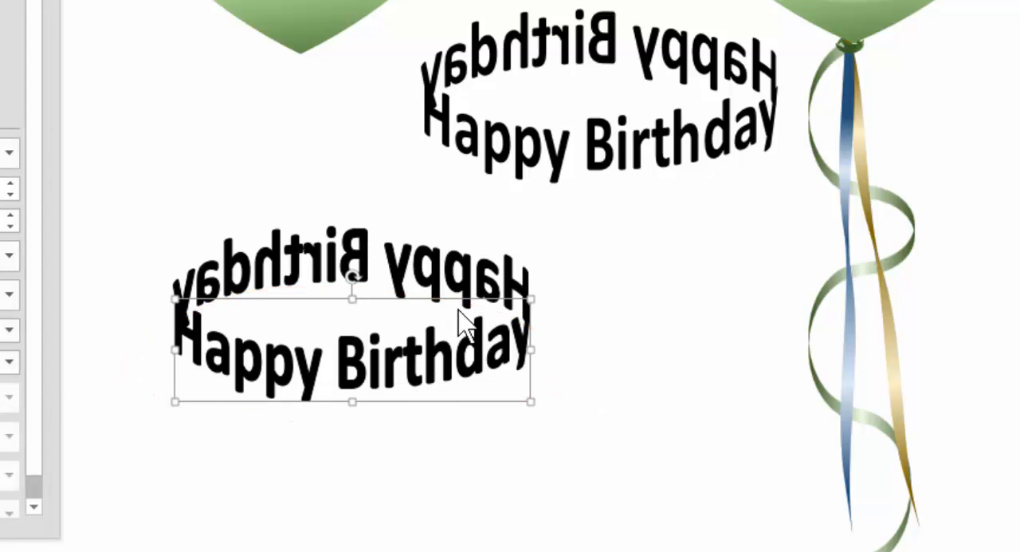
{"action": "left_click", "coordinate": [457, 271]}
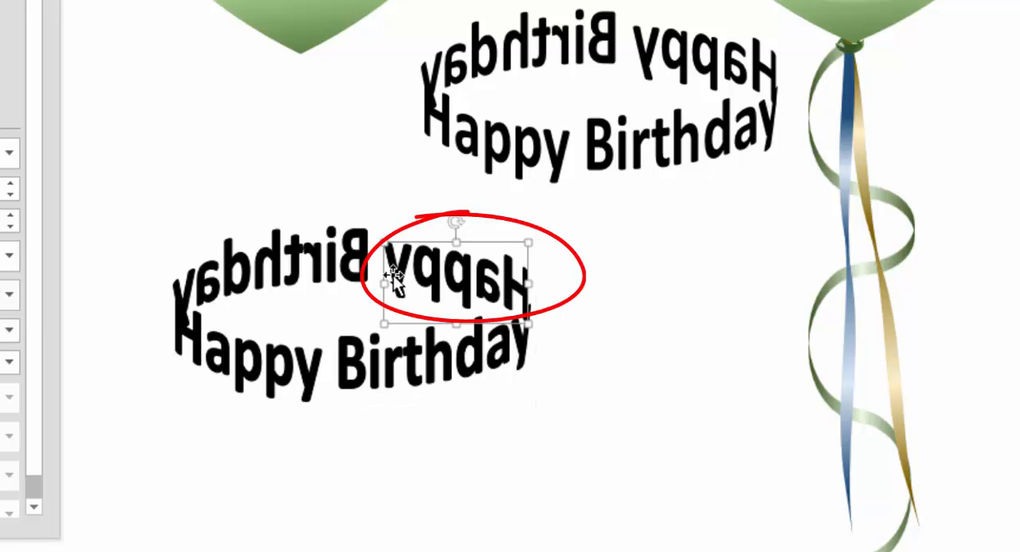
{"action": "left_click", "coordinate": [337, 265]}
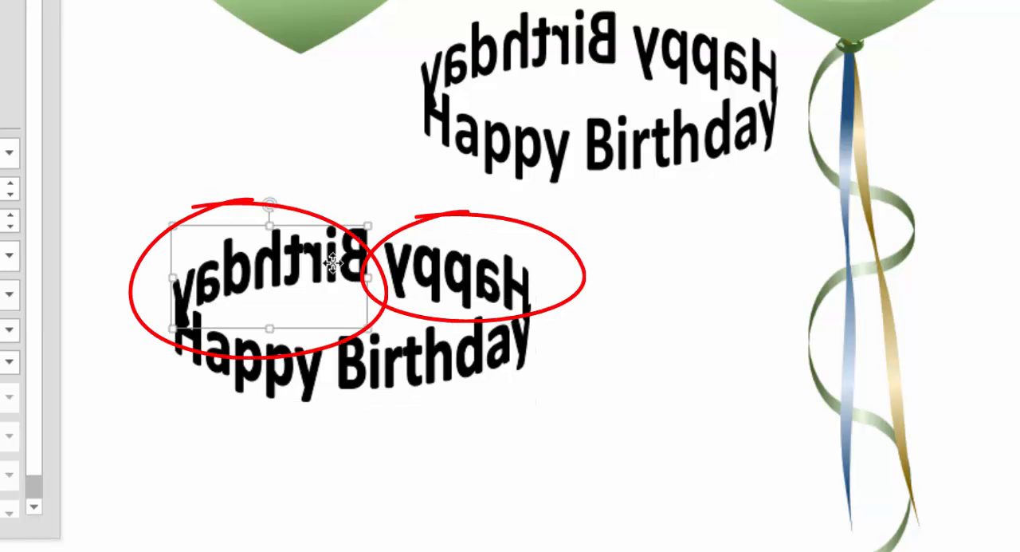
{"action": "left_click", "coordinate": [503, 291]}
{"action": "left_click", "coordinate": [287, 259]}
{"action": "left_click", "coordinate": [553, 457]}
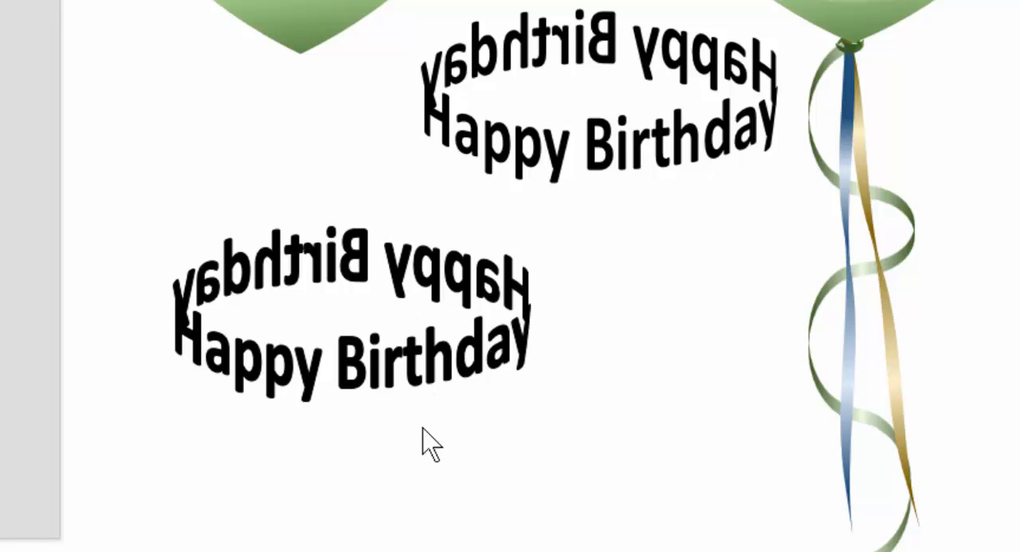
Move the original green ring text off the balloon into the empty space below, and select the ungrouped black front Happy Birthday.
{"action": "left_click", "coordinate": [365, 372]}
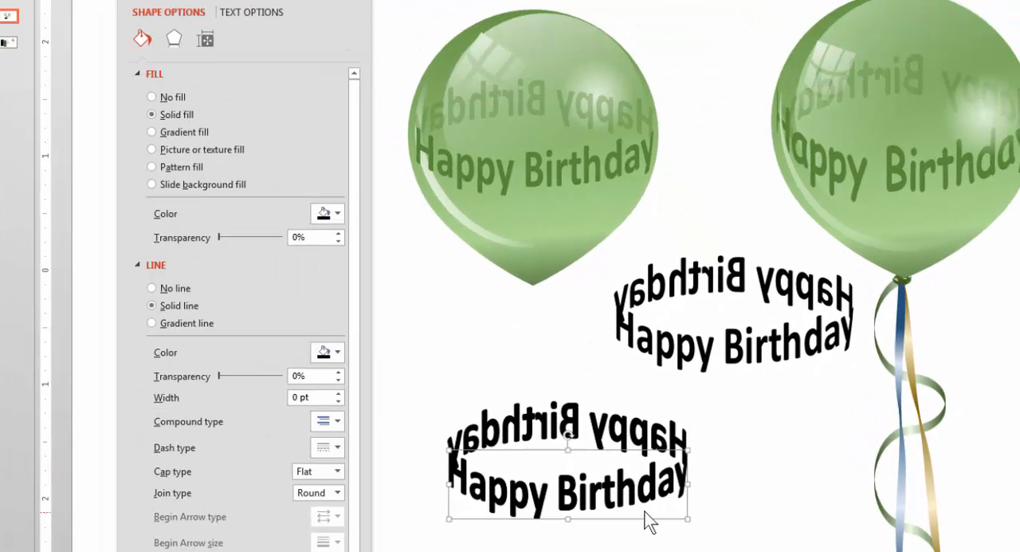
{"action": "left_click", "coordinate": [599, 180]}
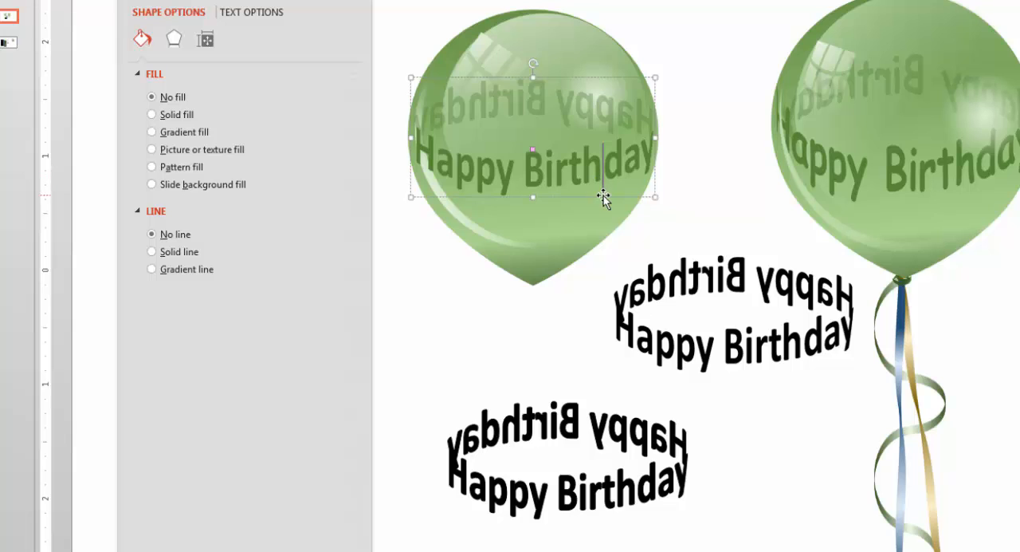
{"action": "left_click_drag", "start_coordinate": [604, 195], "coordinate": [884, 551]}
{"action": "left_click", "coordinate": [611, 518]}
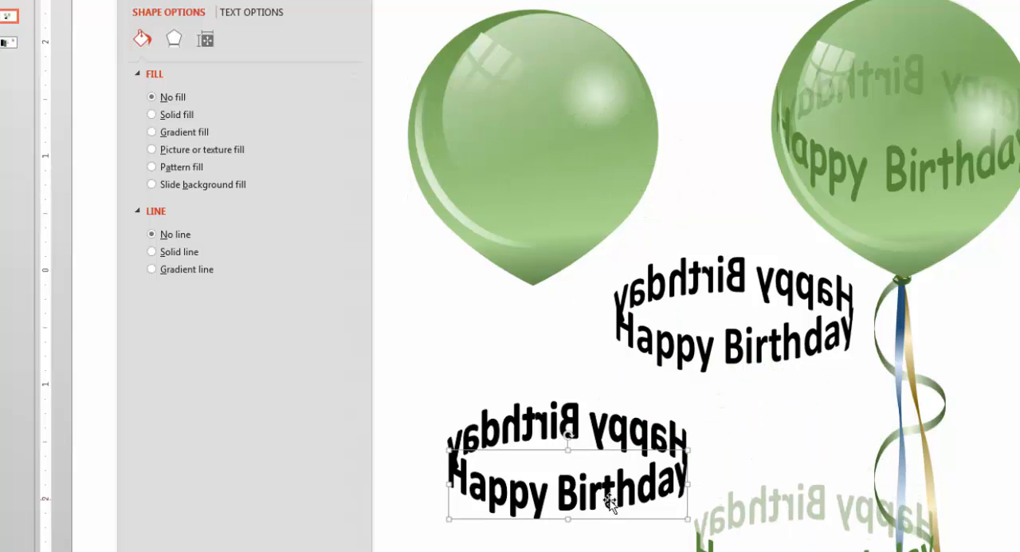
Place the front Happy Birthday across the plain balloon, remove its outline and fill it with Green, Accent 6, Darker 25%.
{"action": "left_click_drag", "start_coordinate": [609, 520], "coordinate": [574, 176]}
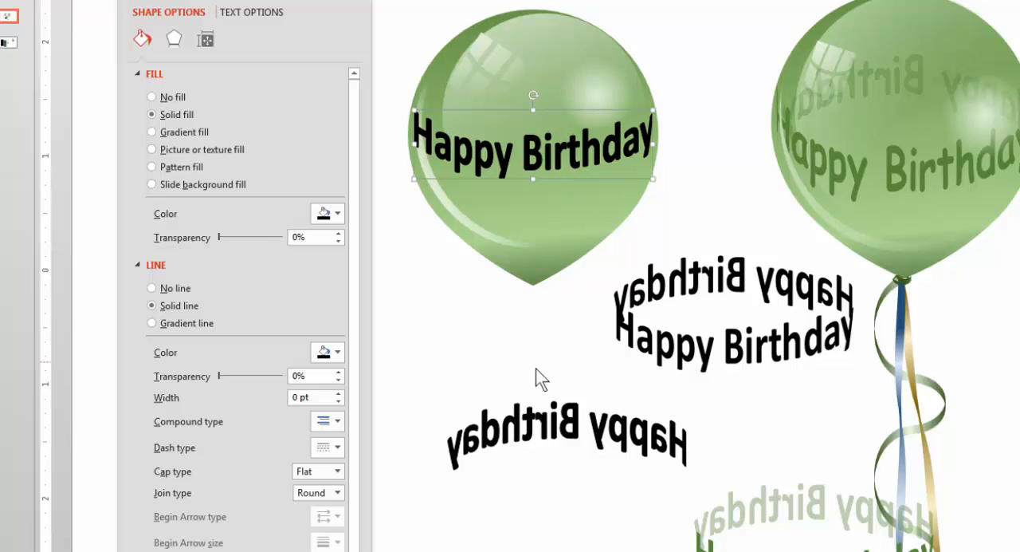
{"action": "left_click", "coordinate": [152, 288]}
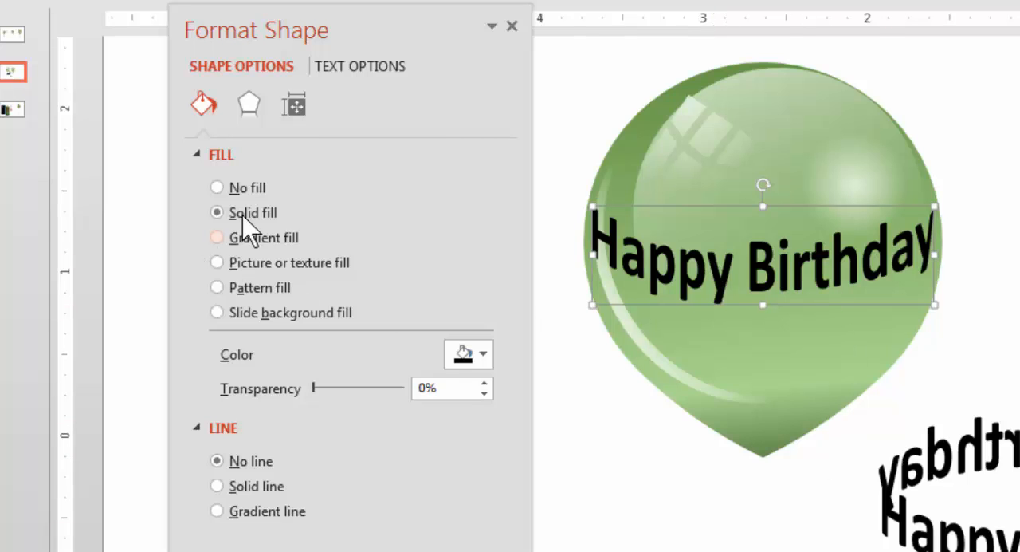
{"action": "left_click", "coordinate": [470, 358]}
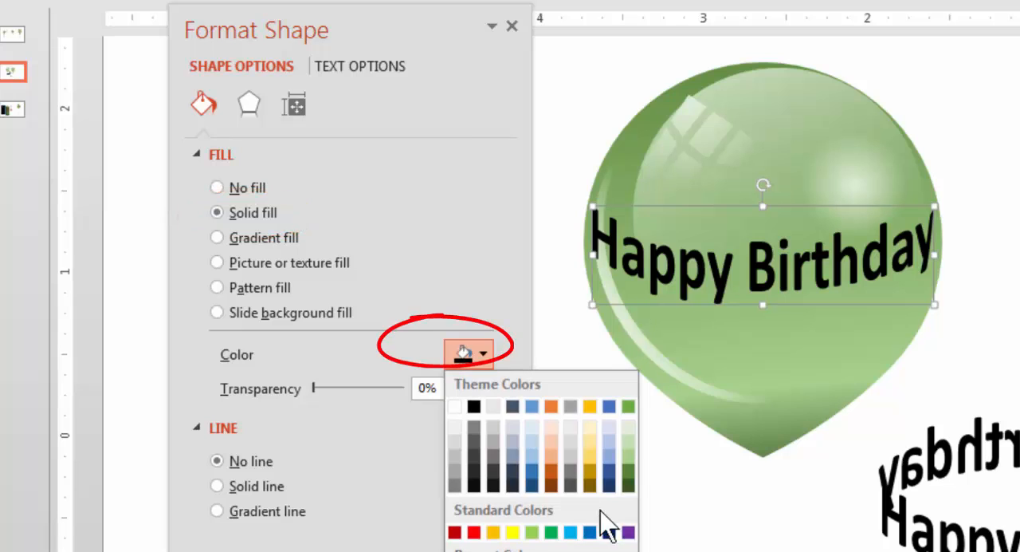
{"action": "left_click", "coordinate": [630, 474]}
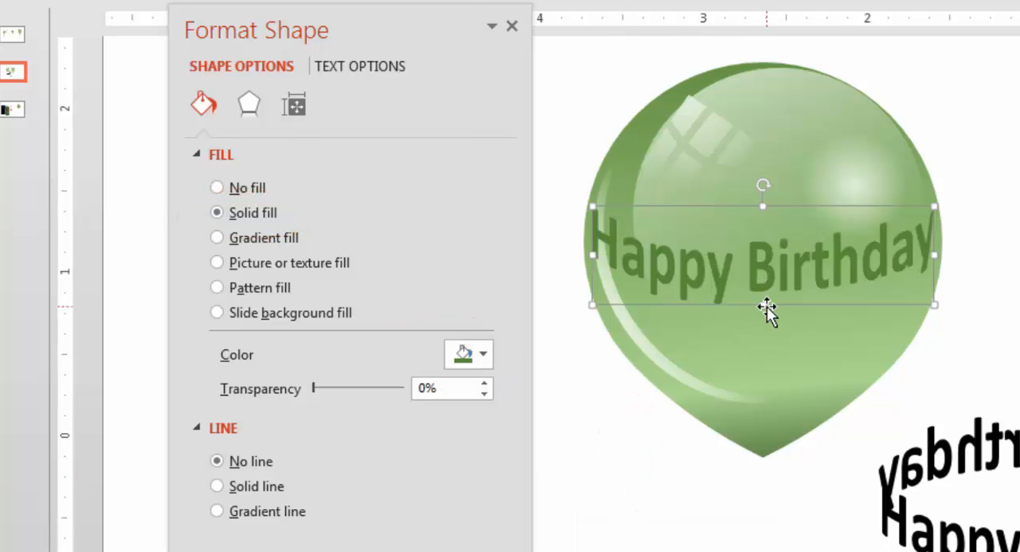
Stretch the front Happy Birthday downward and fine-tune its width so the lettering fits the balloon's curve.
{"action": "left_click_drag", "start_coordinate": [763, 304], "coordinate": [763, 358]}
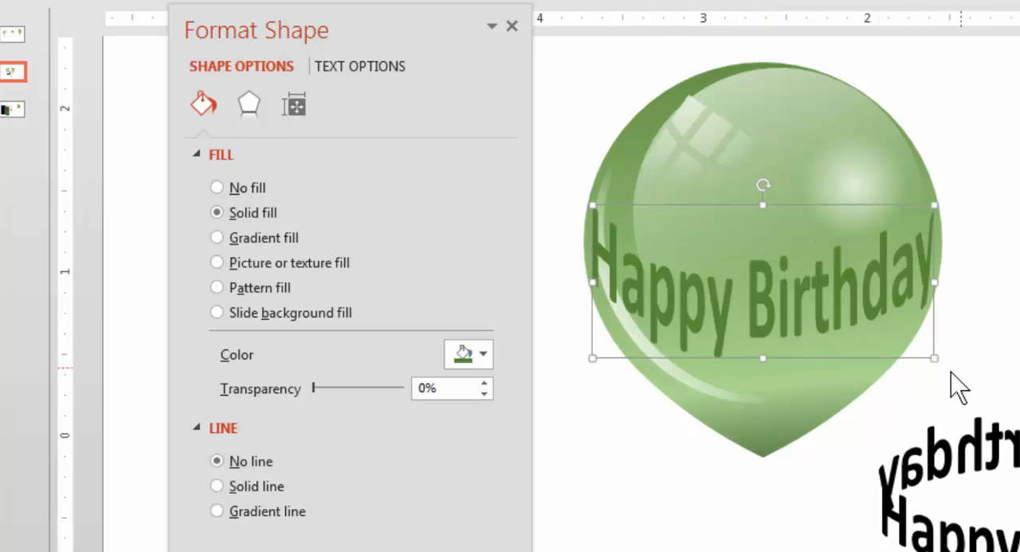
{"action": "left_click", "coordinate": [941, 347]}
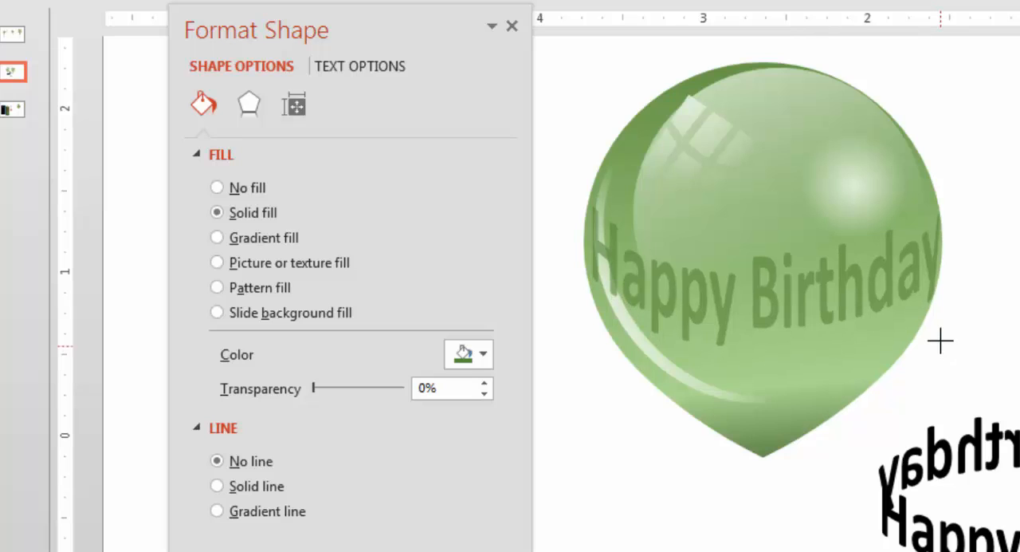
{"action": "left_click_drag", "start_coordinate": [933, 335], "coordinate": [932, 335]}
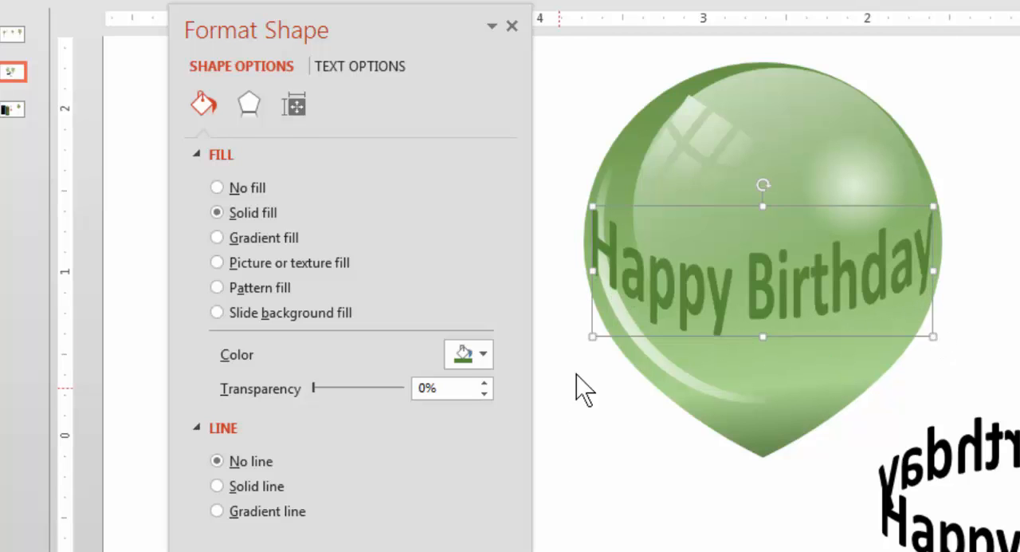
{"action": "mouse_move", "coordinate": [592, 336]}
{"action": "left_mouse_down"}
{"action": "mouse_move", "coordinate": [590, 321]}
{"action": "mouse_move", "coordinate": [595, 341]}
{"action": "left_mouse_up"}
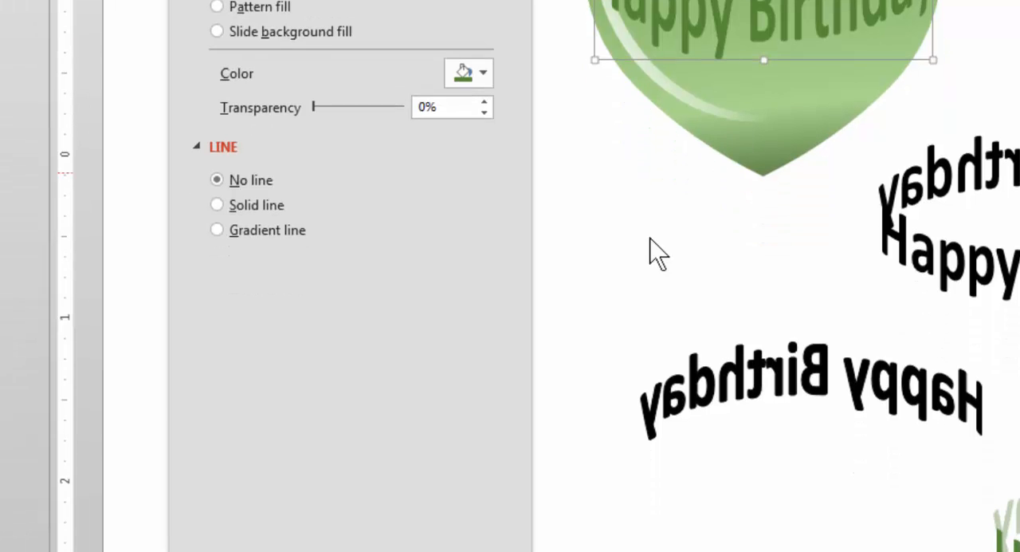
Group the separate mirrored Happy and mirrored Birthday shapes into one rear text object.
{"action": "left_click_drag", "start_coordinate": [571, 281], "coordinate": [996, 472]}
{"action": "right_click", "coordinate": [812, 386]}
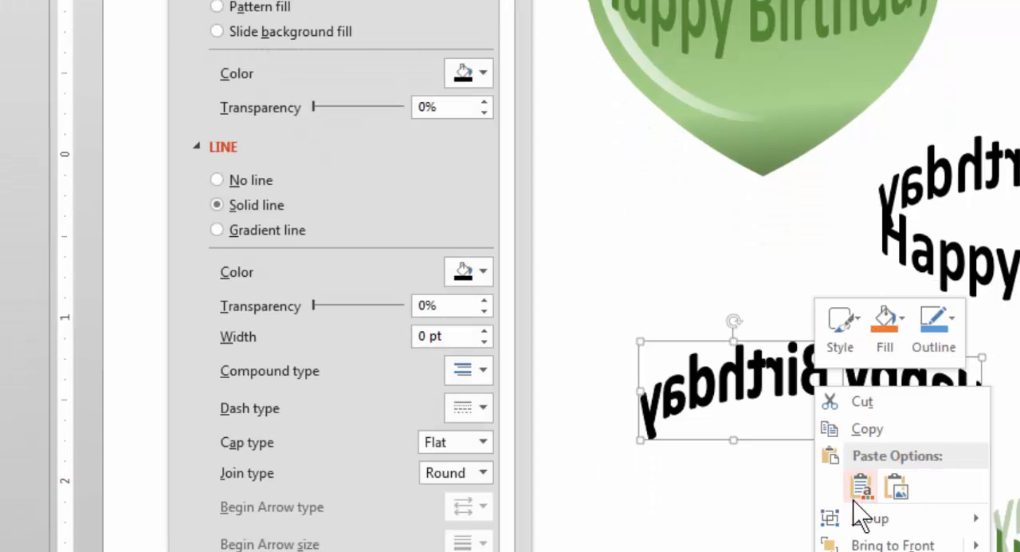
{"action": "left_click", "coordinate": [922, 528]}
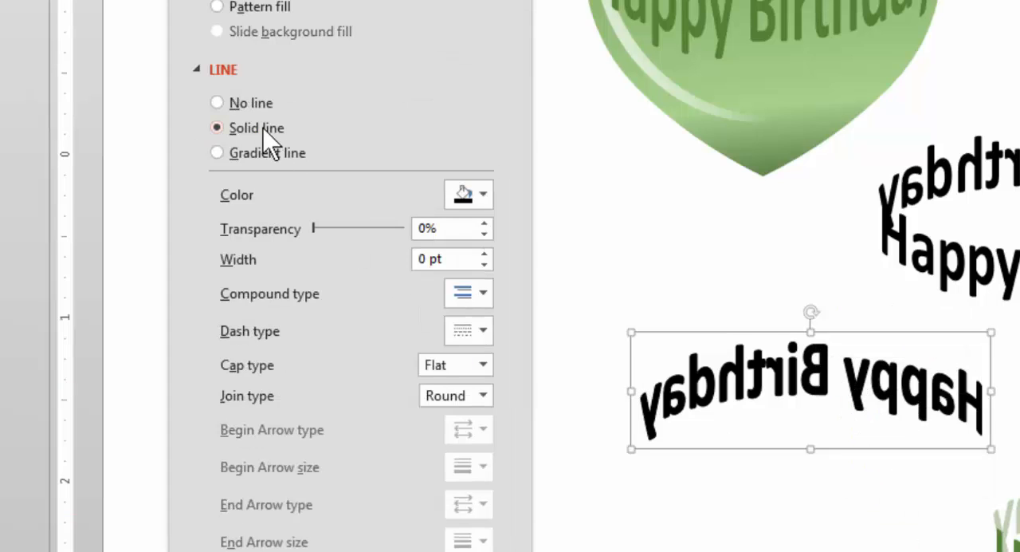
Format the grouped mirrored text with no outline, a Green, Accent 6, Darker 25% fill and 53% transparency.
{"action": "left_click", "coordinate": [260, 104]}
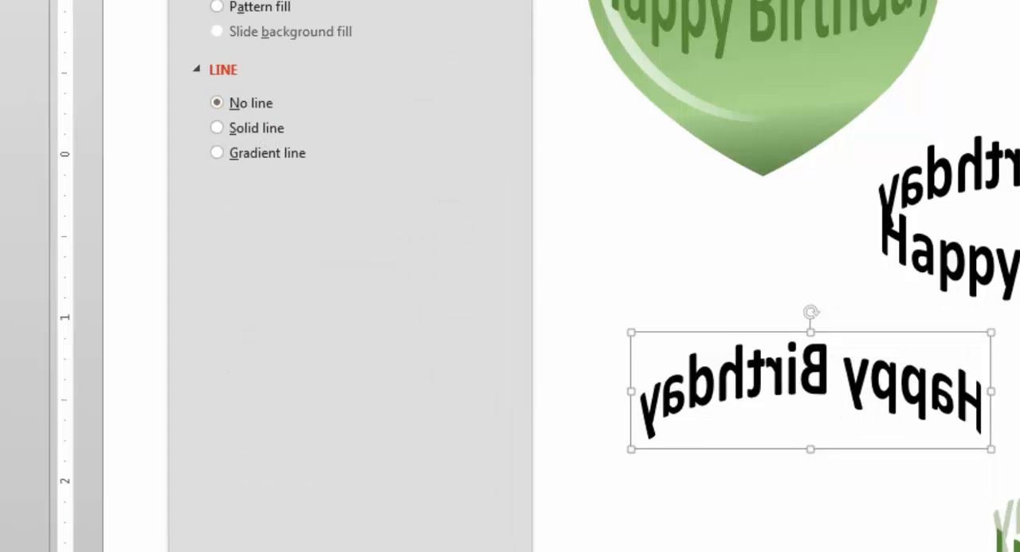
{"action": "left_click", "coordinate": [469, 73]}
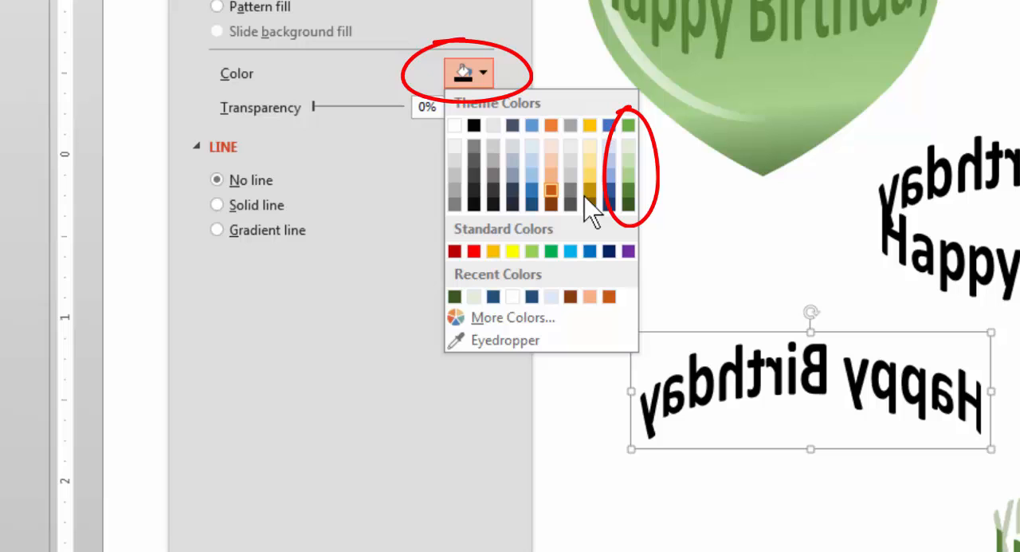
{"action": "left_click", "coordinate": [628, 200]}
{"action": "left_click_drag", "start_coordinate": [317, 106], "coordinate": [370, 115]}
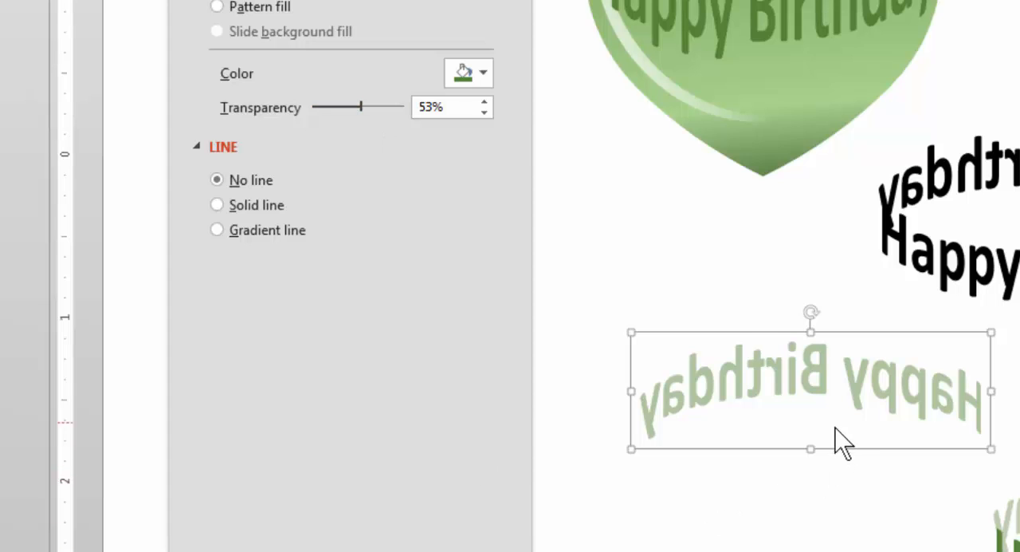
Move the mirrored text group onto the balloon above the front lettering and enlarge it to span the balloon's width.
{"action": "left_click", "coordinate": [845, 461]}
{"action": "left_click", "coordinate": [893, 379]}
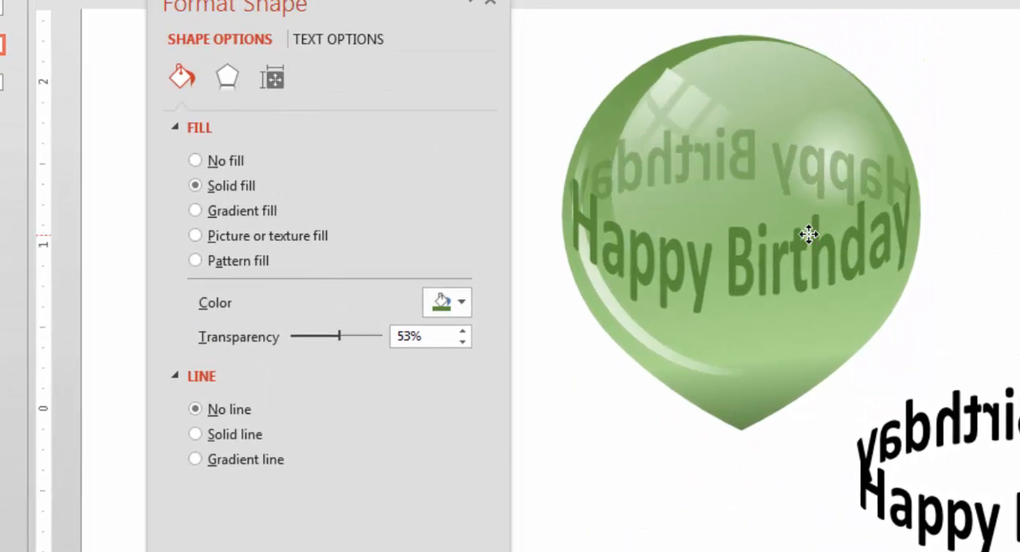
{"action": "left_click", "coordinate": [809, 233]}
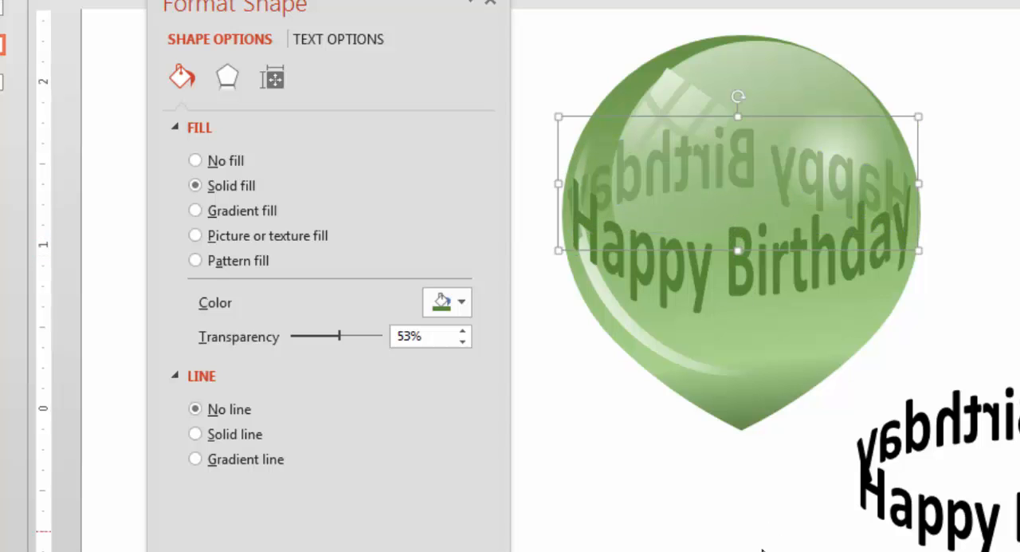
Bring the front Happy Birthday lettering to the front of the stacking order, above the mirrored text.
{"action": "left_click", "coordinate": [731, 284]}
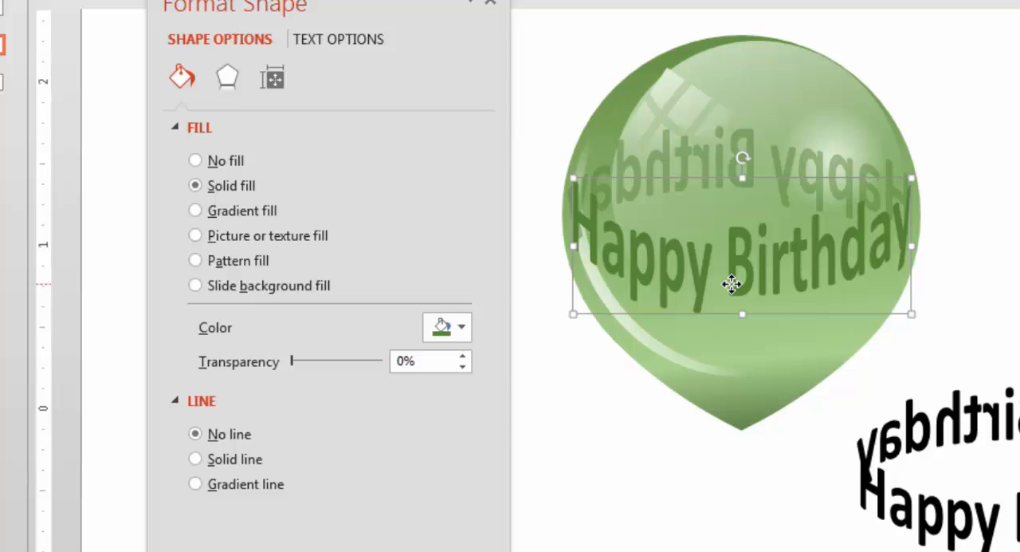
{"action": "right_click", "coordinate": [732, 283]}
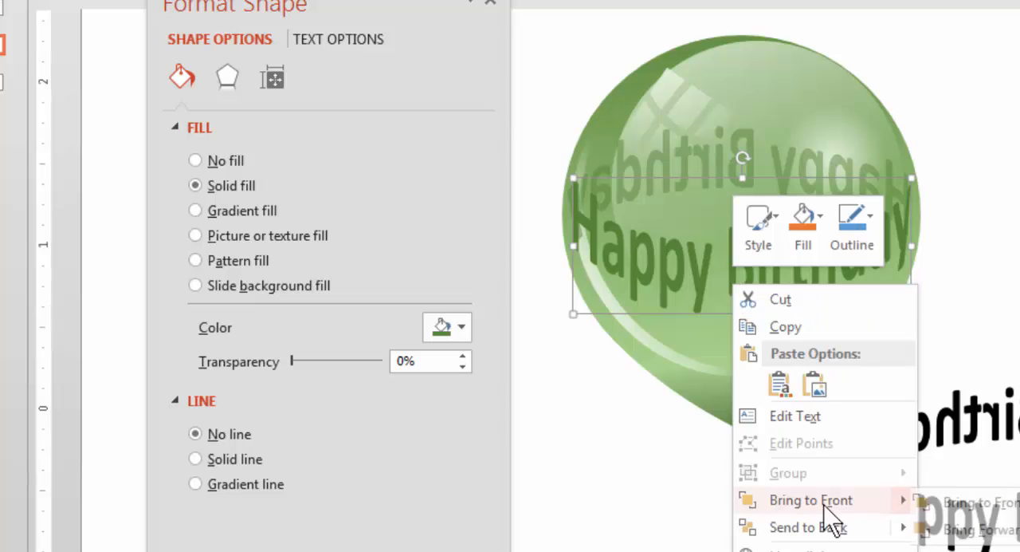
{"action": "mouse_move", "coordinate": [821, 500]}
{"action": "left_click", "coordinate": [999, 504]}
{"action": "left_click", "coordinate": [826, 416]}
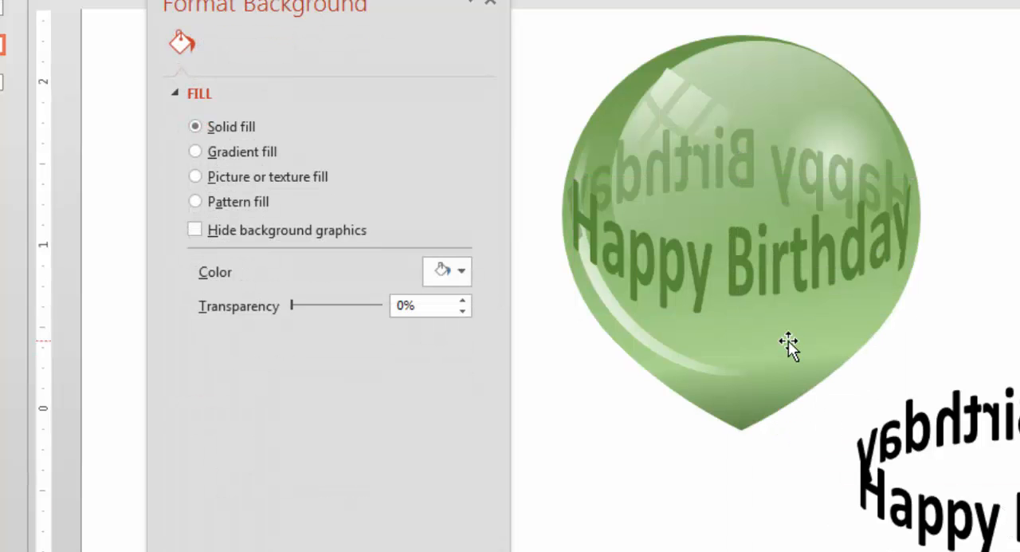
{"action": "key", "text": "ctrl+v"}
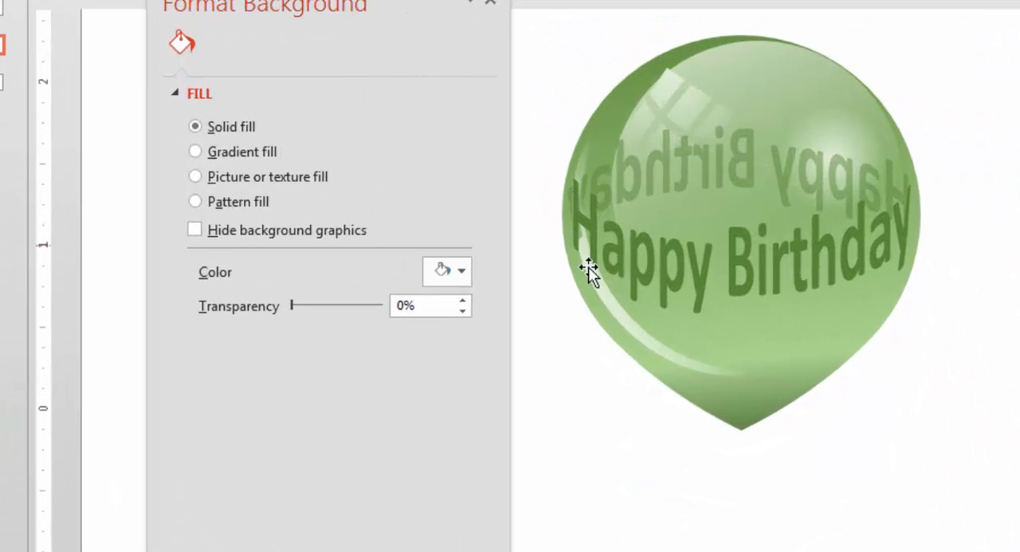
Select the round glow, the window reflection and the curved edge highlight together and bring them in front of the text.
{"action": "left_click", "coordinate": [834, 126]}
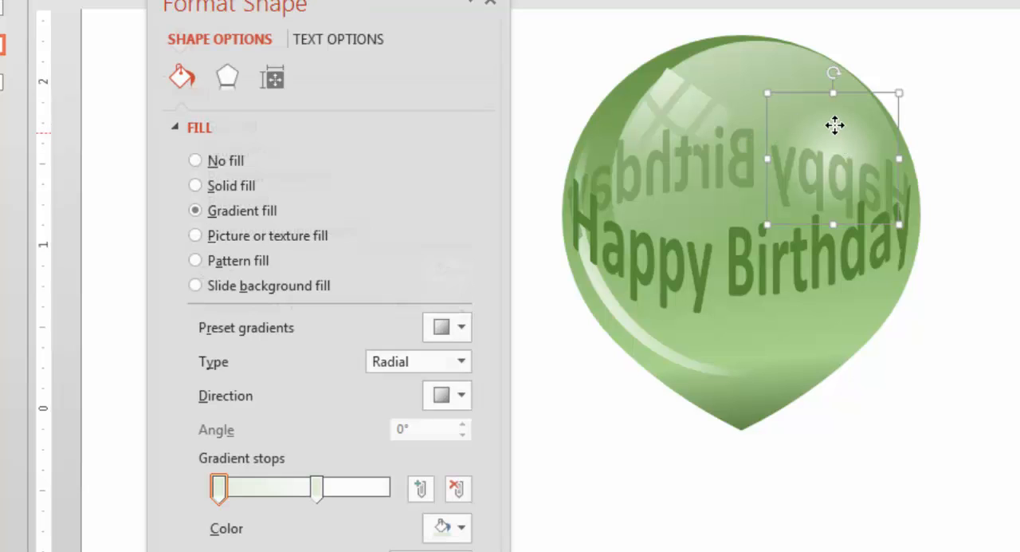
{"action": "left_click", "coordinate": [667, 86], "text": "shift"}
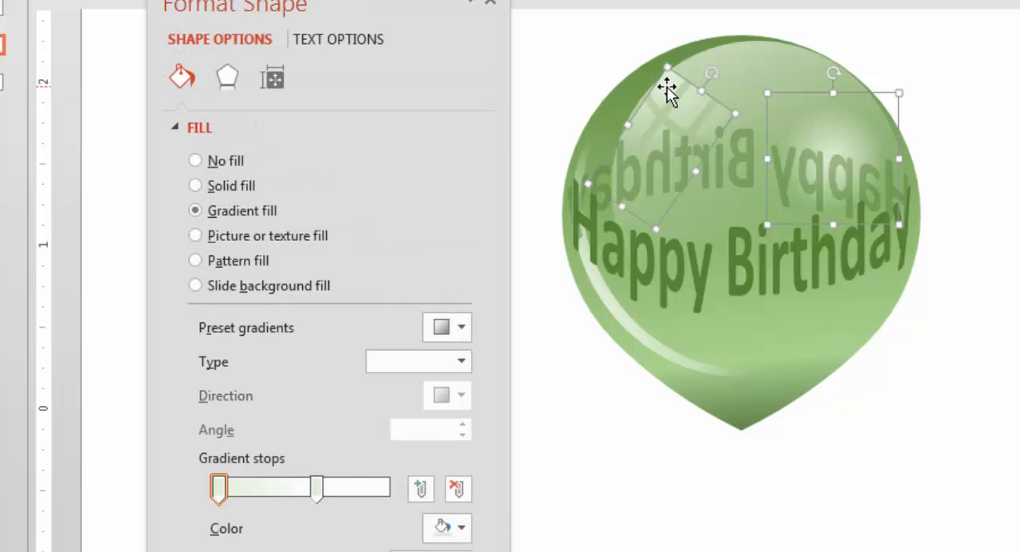
{"action": "left_click", "coordinate": [623, 316], "text": "shift"}
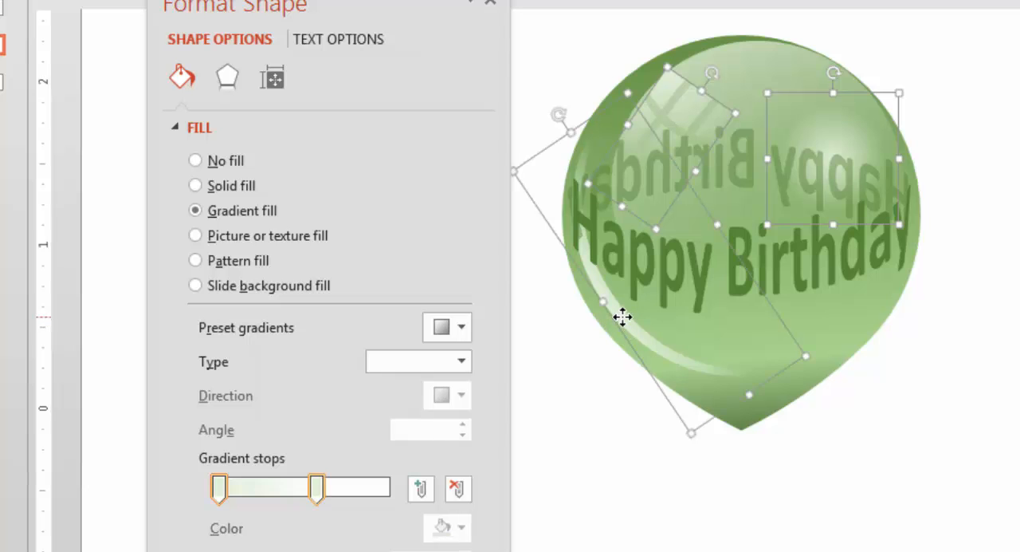
{"action": "right_click", "coordinate": [623, 318]}
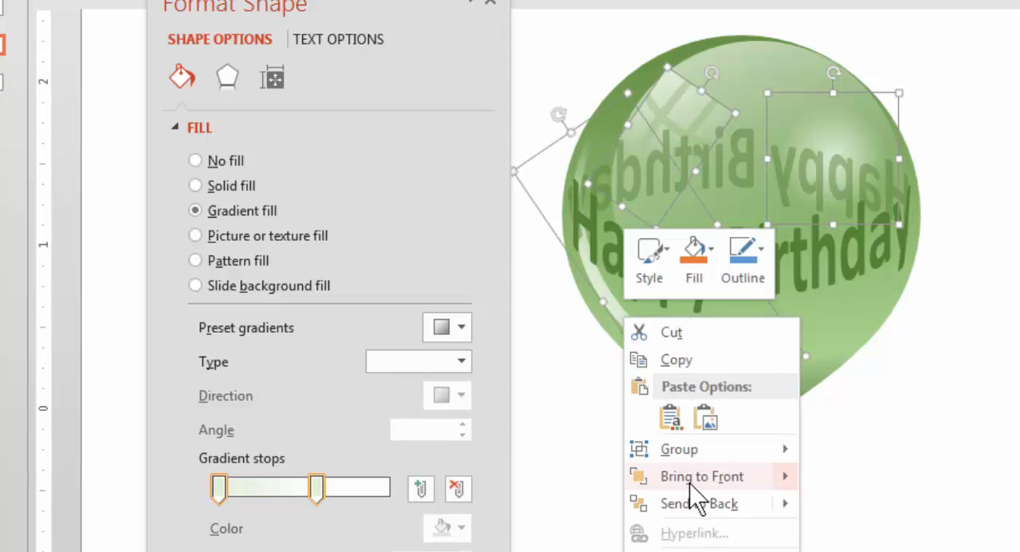
{"action": "mouse_move", "coordinate": [702, 476]}
{"action": "left_click", "coordinate": [912, 478]}
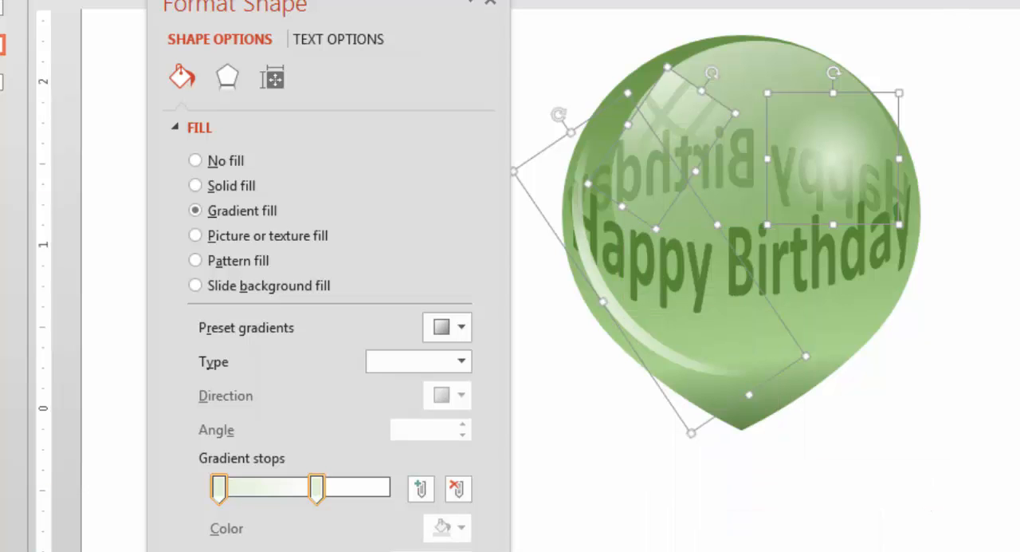
{"action": "left_click", "coordinate": [1009, 63]}
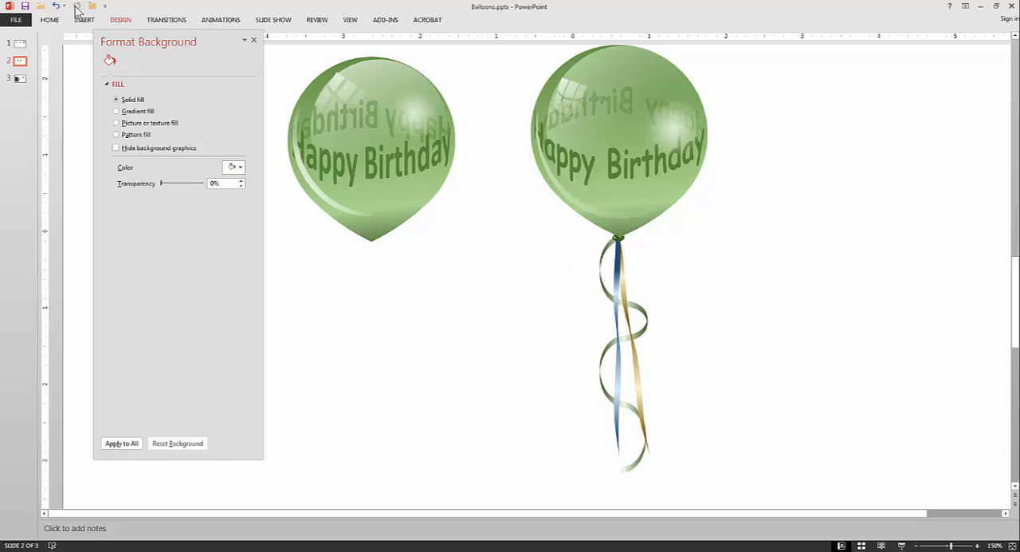
Draw a small moon shape between the two balloons and narrow its crescent.
{"action": "left_click", "coordinate": [50, 20]}
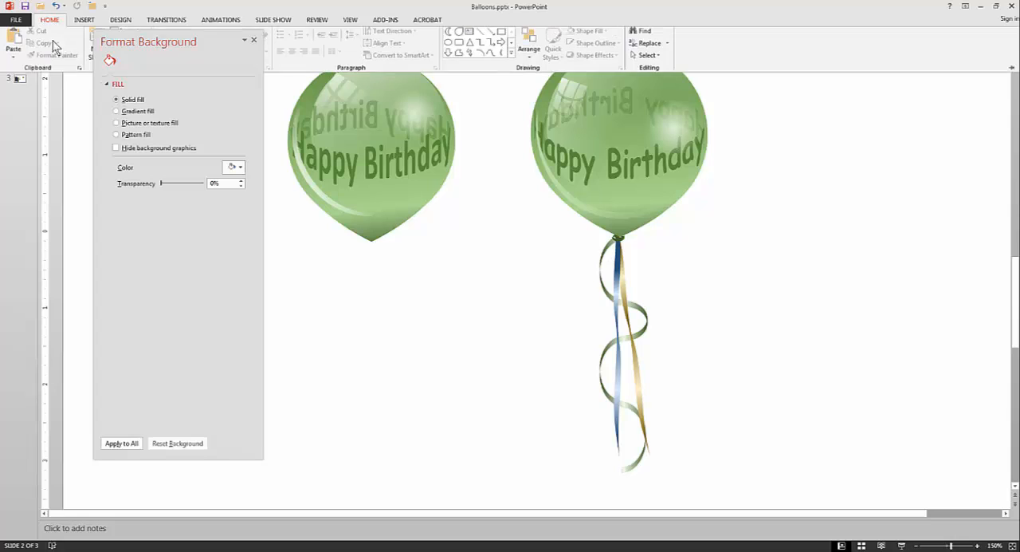
{"action": "left_click", "coordinate": [450, 37]}
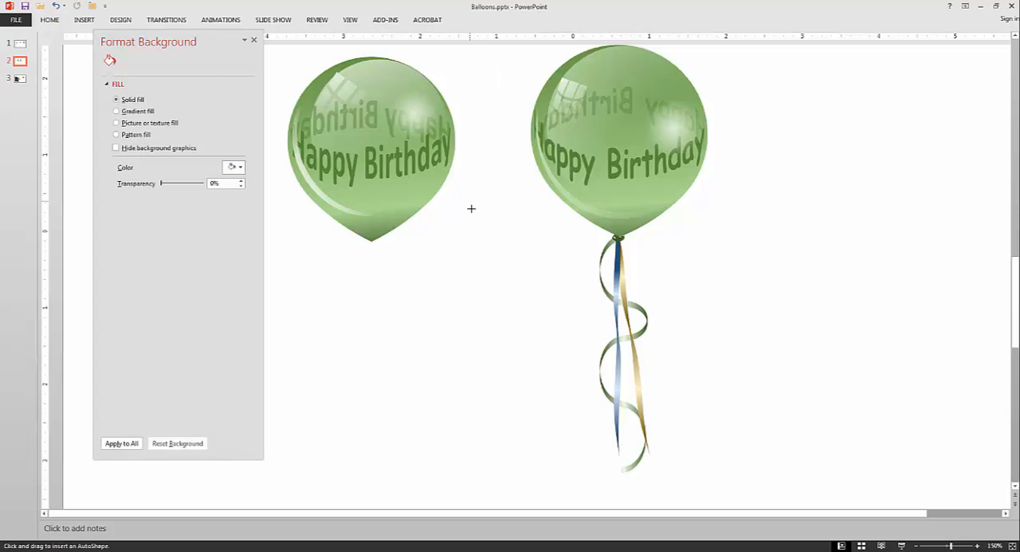
{"action": "left_click_drag", "start_coordinate": [465, 200], "coordinate": [474, 269]}
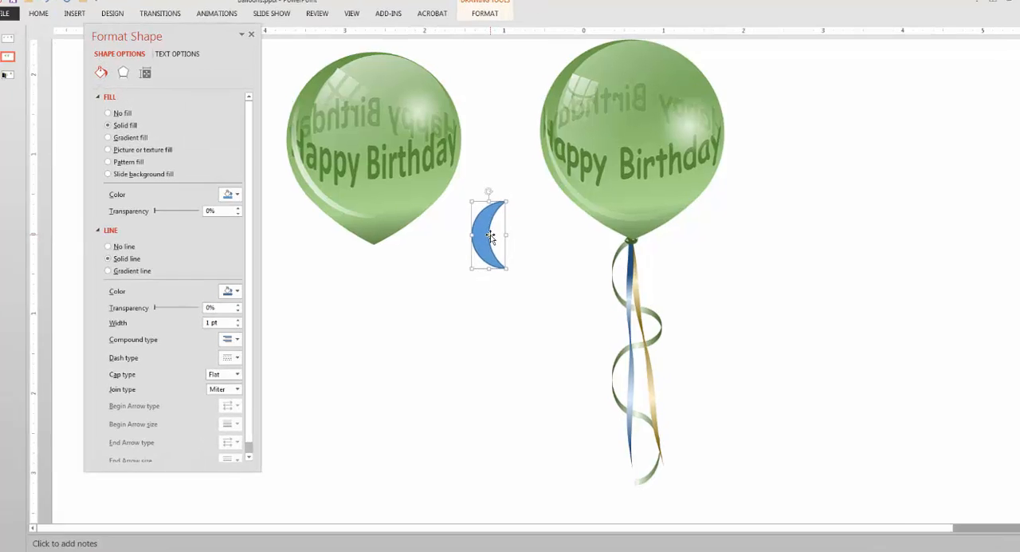
{"action": "left_click_drag", "start_coordinate": [482, 232], "coordinate": [475, 231]}
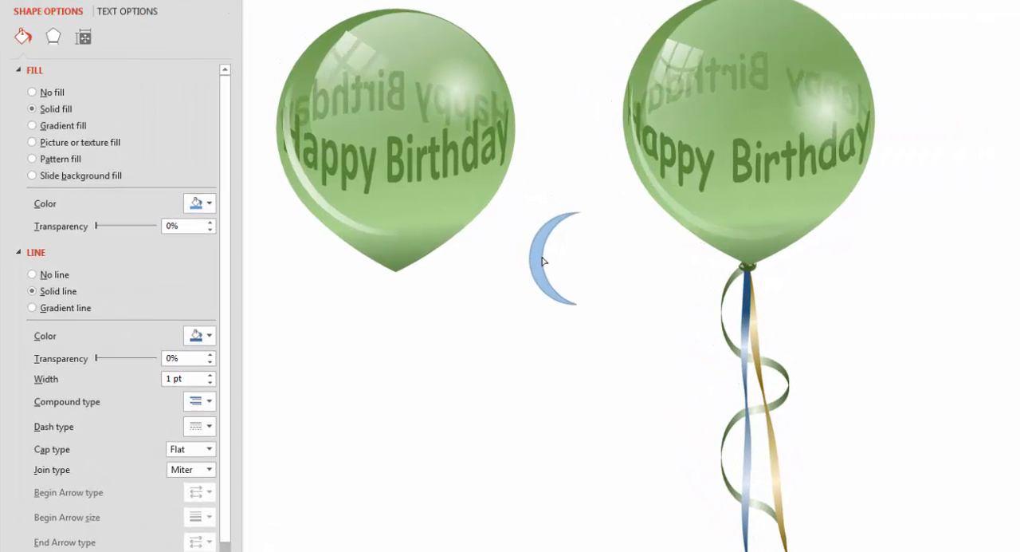
{"action": "left_click_drag", "start_coordinate": [543, 261], "coordinate": [542, 259]}
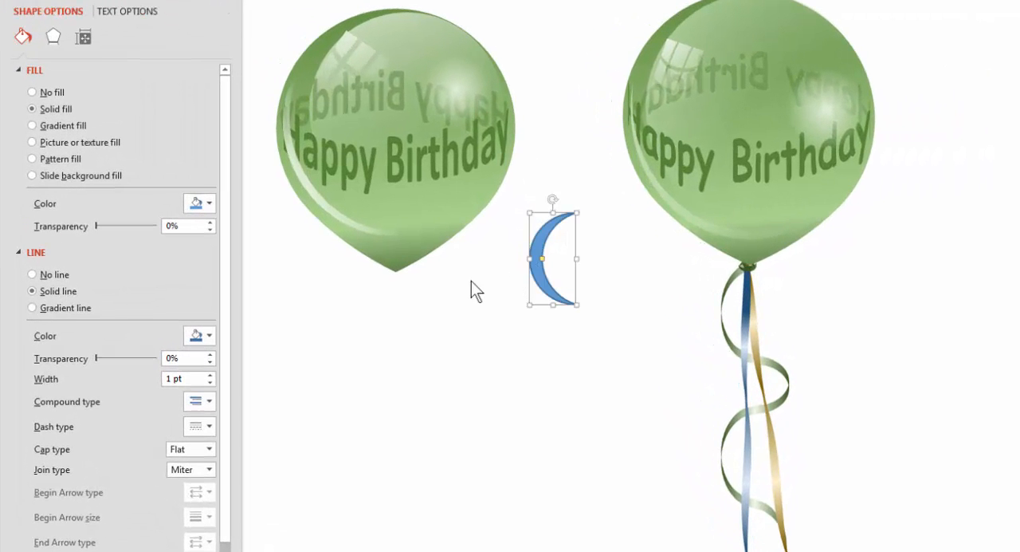
Copy the balloon body's green gradient formatting onto the moon shape with Format Painter.
{"action": "left_click", "coordinate": [319, 50]}
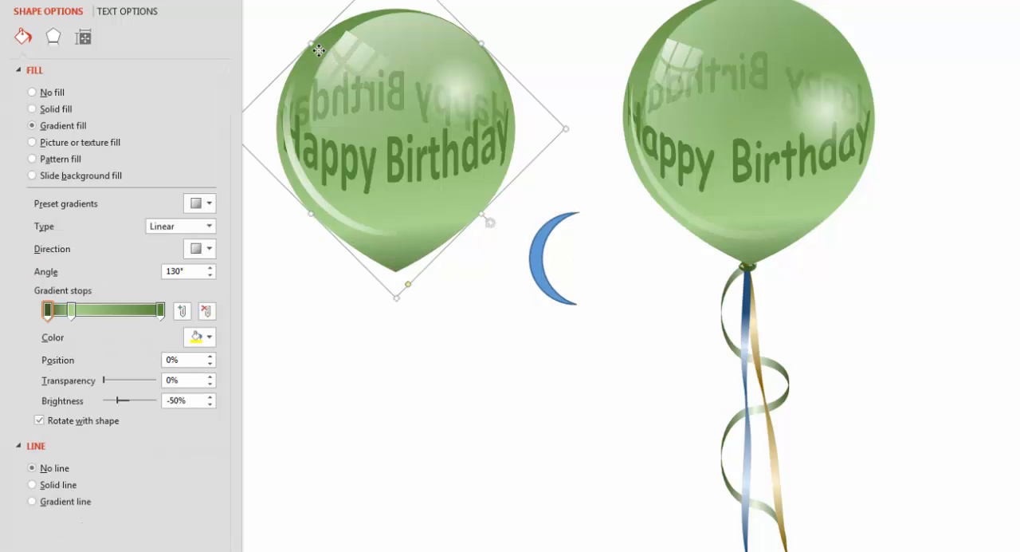
{"action": "left_click", "coordinate": [108, 44]}
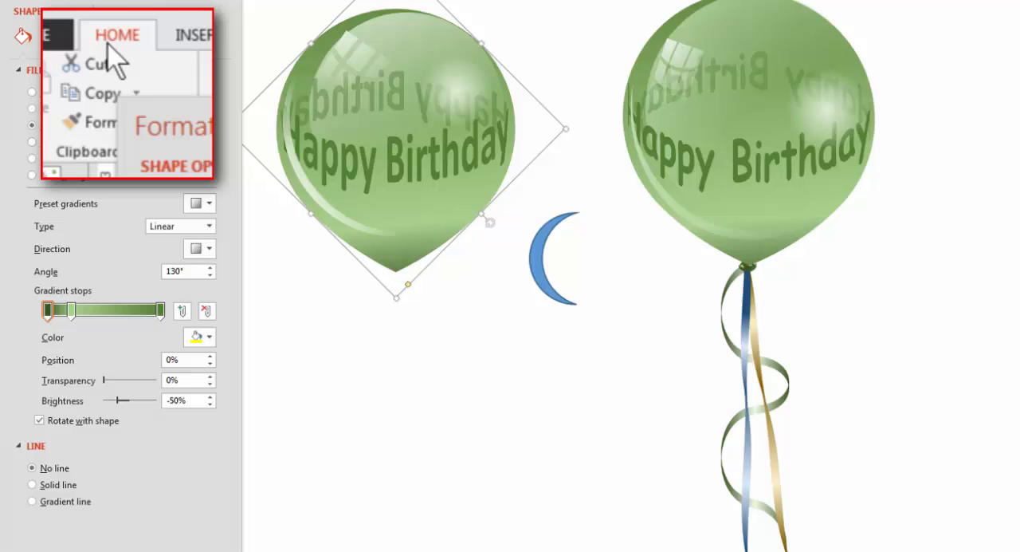
{"action": "left_click", "coordinate": [94, 130]}
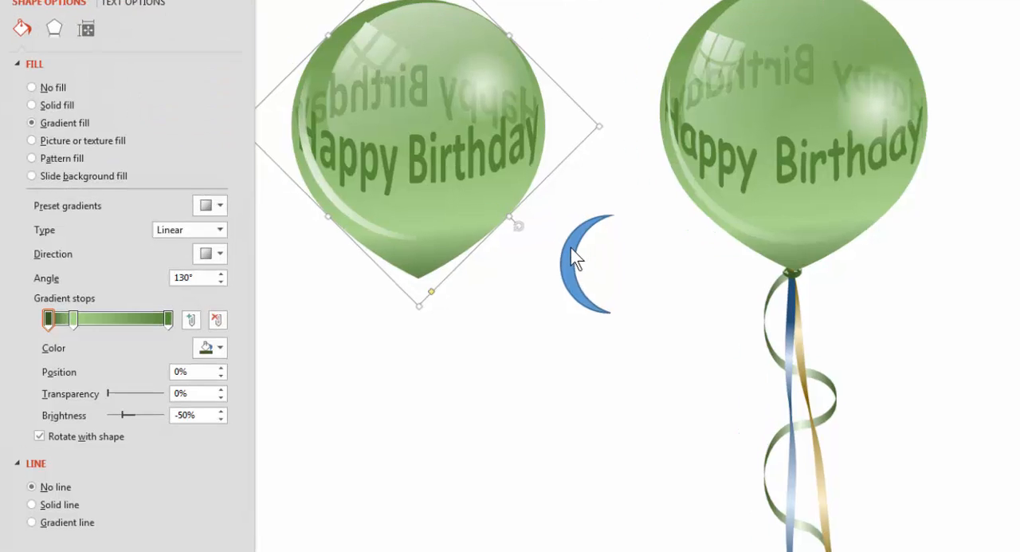
{"action": "left_click", "coordinate": [558, 254]}
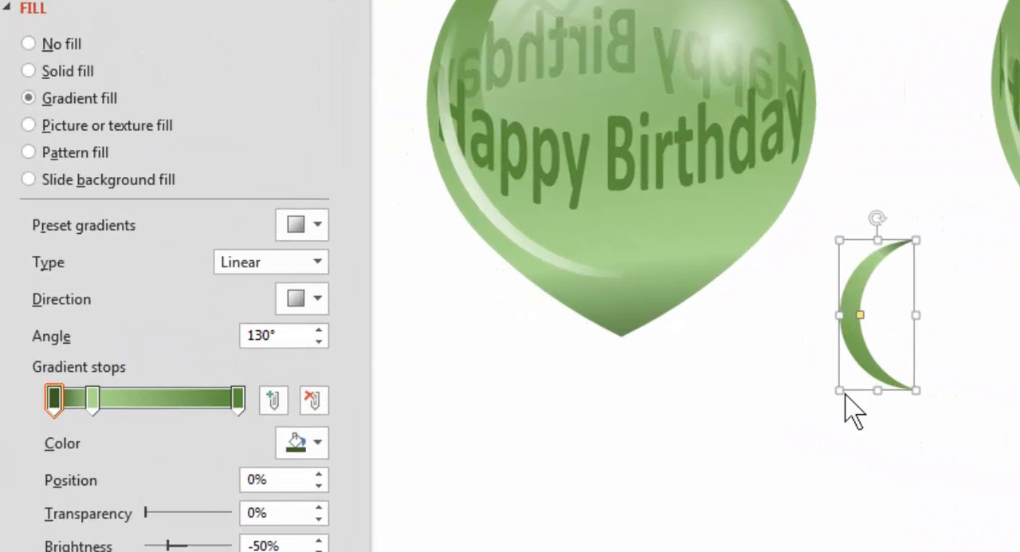
Recolor the moon's last gradient stop, at position 100%, to the dark green with -50% brightness.
{"action": "left_click", "coordinate": [237, 397]}
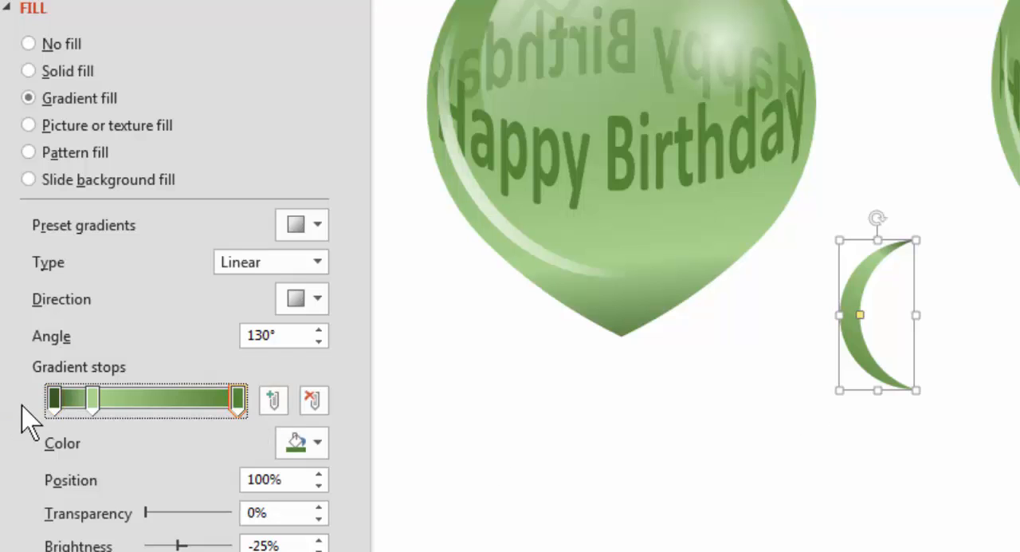
{"action": "left_click", "coordinate": [316, 443]}
{"action": "left_click", "coordinate": [476, 551]}
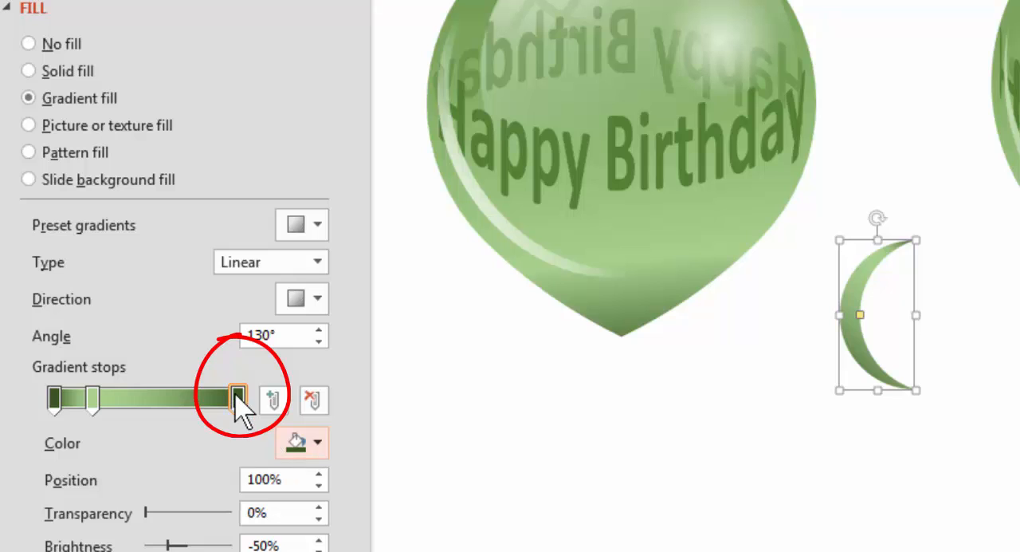
Reposition the moon's gradient stops: the last dark stop to 88%, the light stop to 45% and the first dark stop to 9%.
{"action": "left_click_drag", "start_coordinate": [236, 394], "coordinate": [212, 395]}
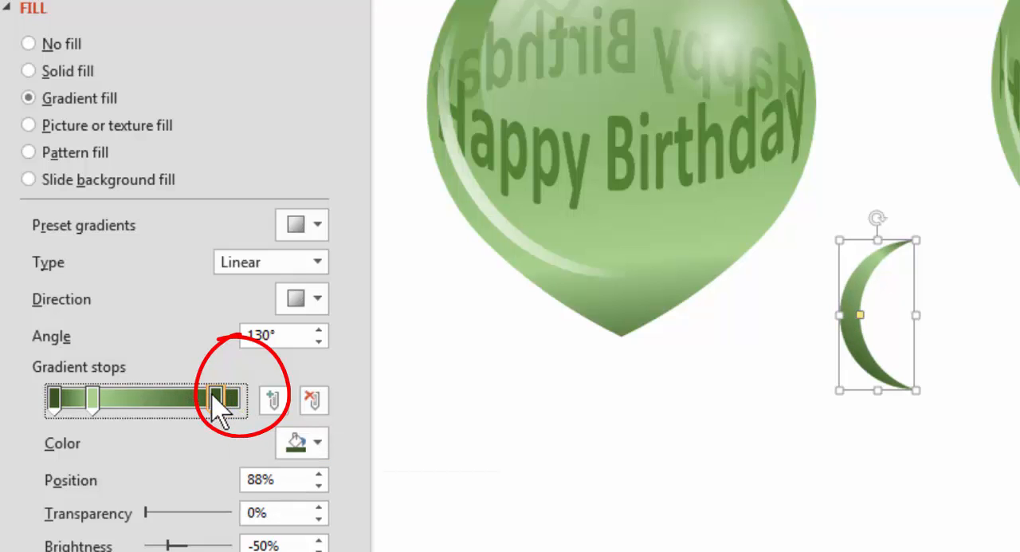
{"action": "left_click", "coordinate": [99, 402]}
{"action": "left_click_drag", "start_coordinate": [127, 403], "coordinate": [139, 405]}
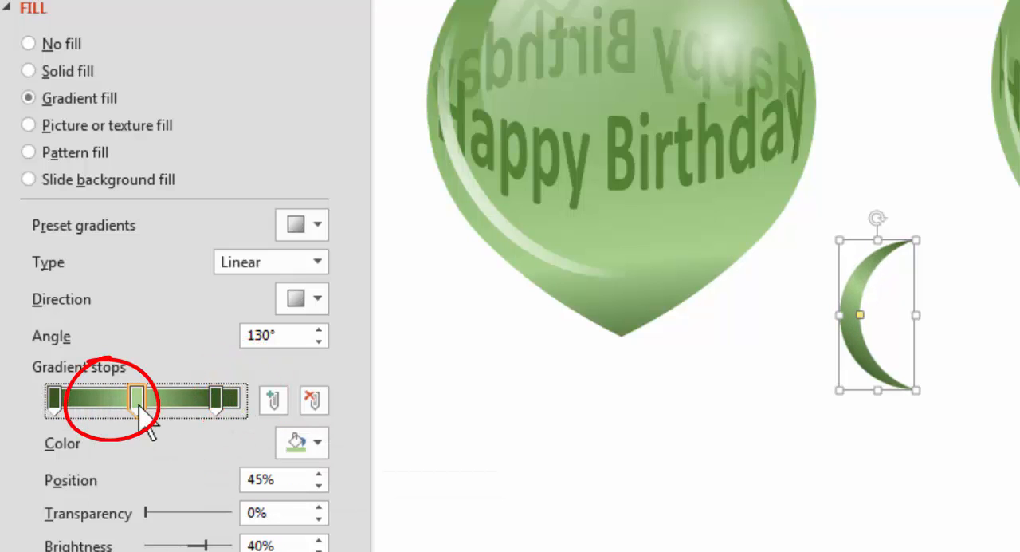
{"action": "left_click_drag", "start_coordinate": [55, 401], "coordinate": [74, 406]}
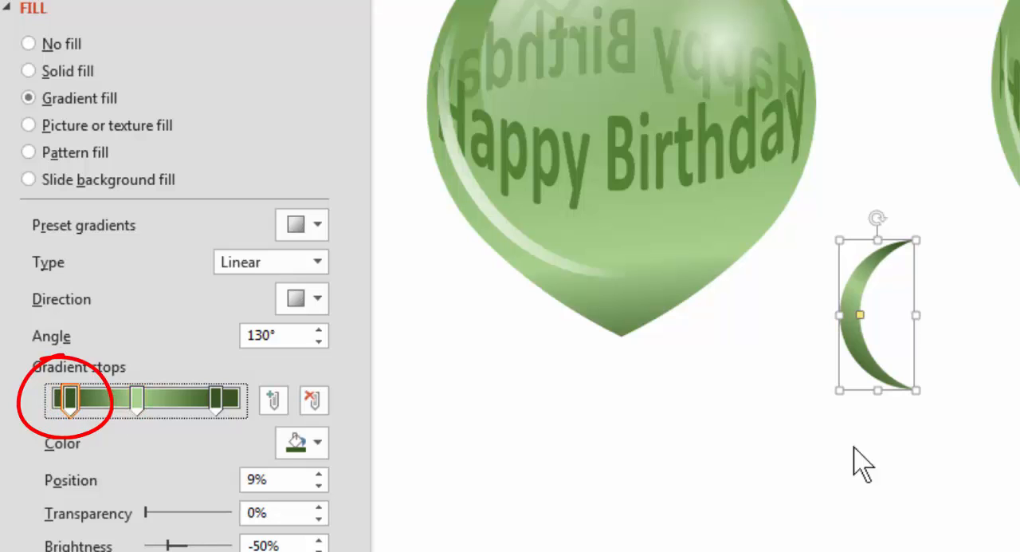
{"action": "left_click", "coordinate": [939, 404]}
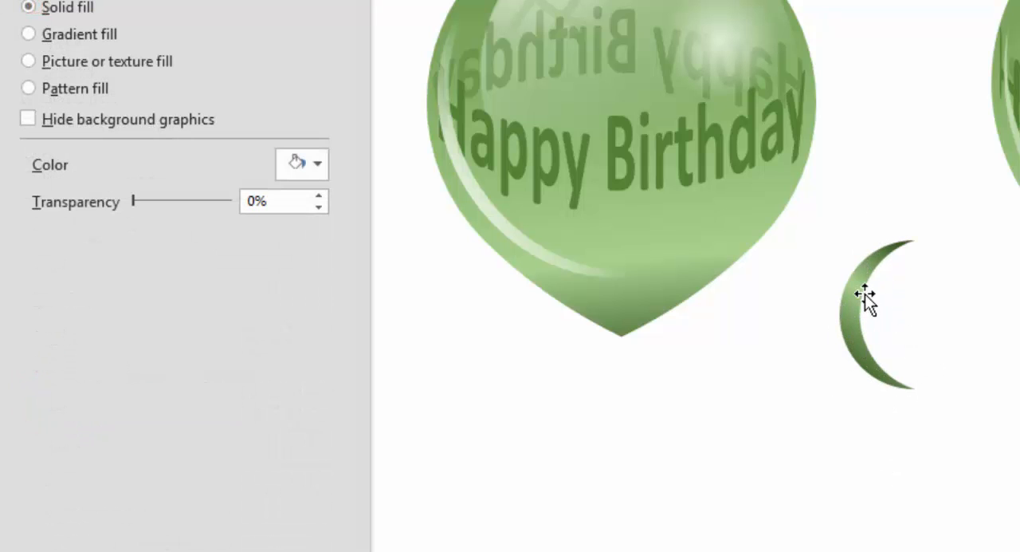
Duplicate the moon, rotate the copy 180° and join it to the lower end of the original to form an S-curve.
{"action": "left_click", "coordinate": [863, 296]}
{"action": "left_click_drag", "start_coordinate": [848, 295], "coordinate": [815, 298]}
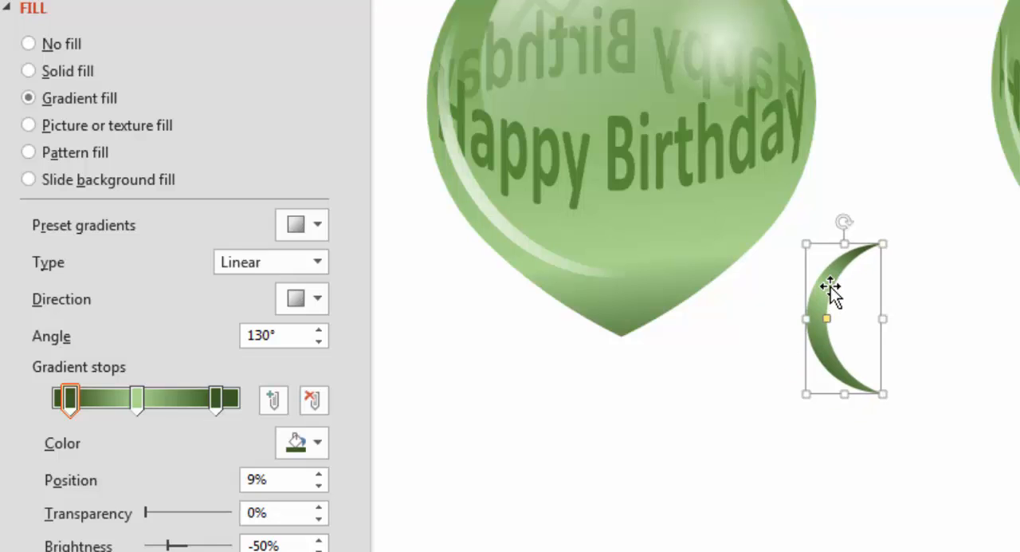
{"action": "left_click_drag", "start_coordinate": [837, 292], "coordinate": [872, 415]}
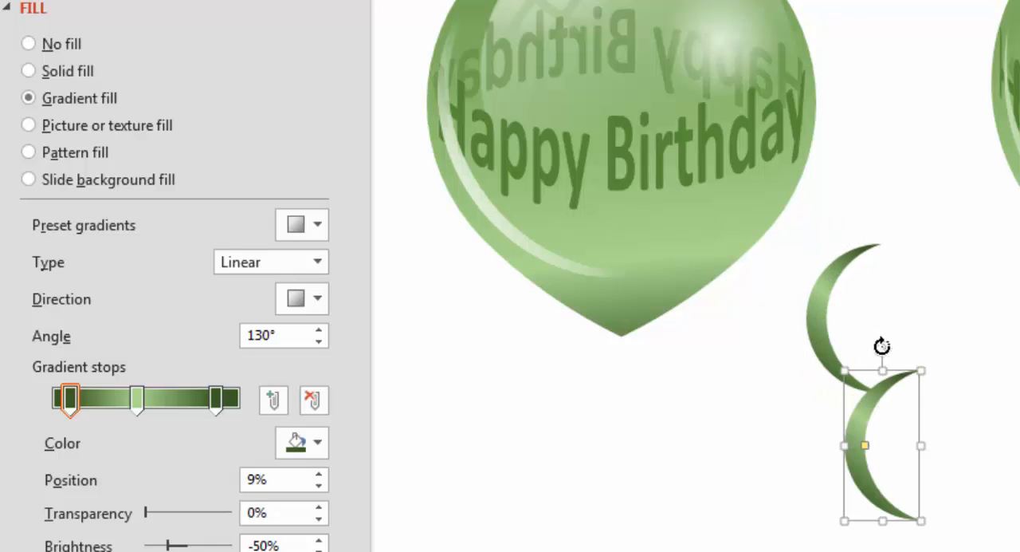
{"action": "left_click_drag", "start_coordinate": [881, 347], "coordinate": [883, 528]}
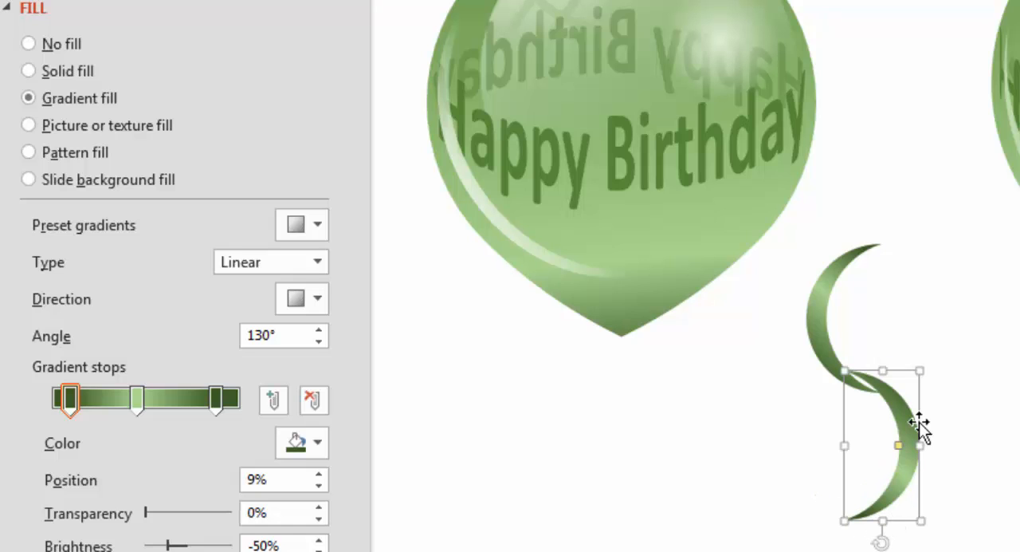
{"action": "left_click_drag", "start_coordinate": [906, 428], "coordinate": [898, 519]}
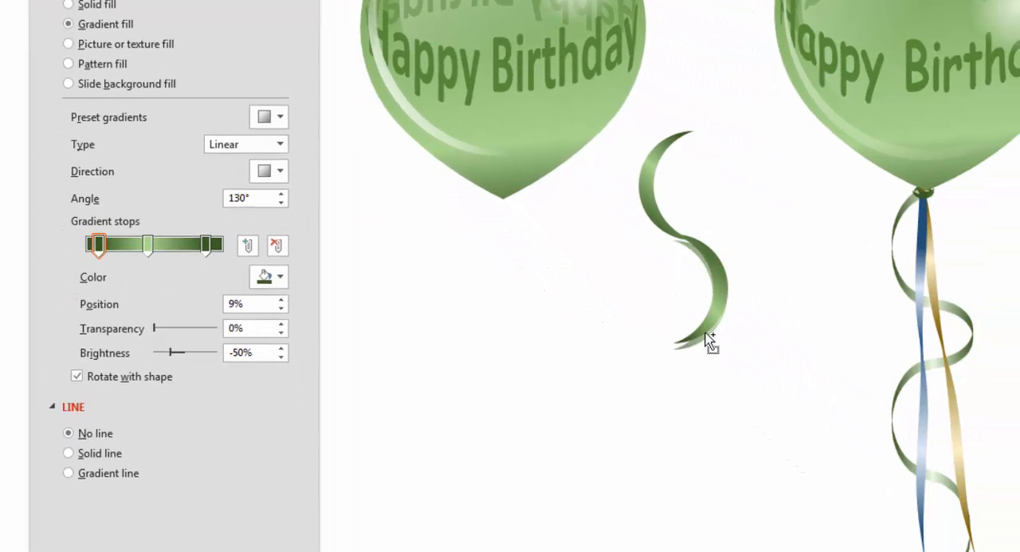
Extend the ribbon downward with a smaller, slightly tilted moon copy and another full-size moon copy curving the opposite way.
{"action": "left_click_drag", "start_coordinate": [706, 340], "coordinate": [685, 369]}
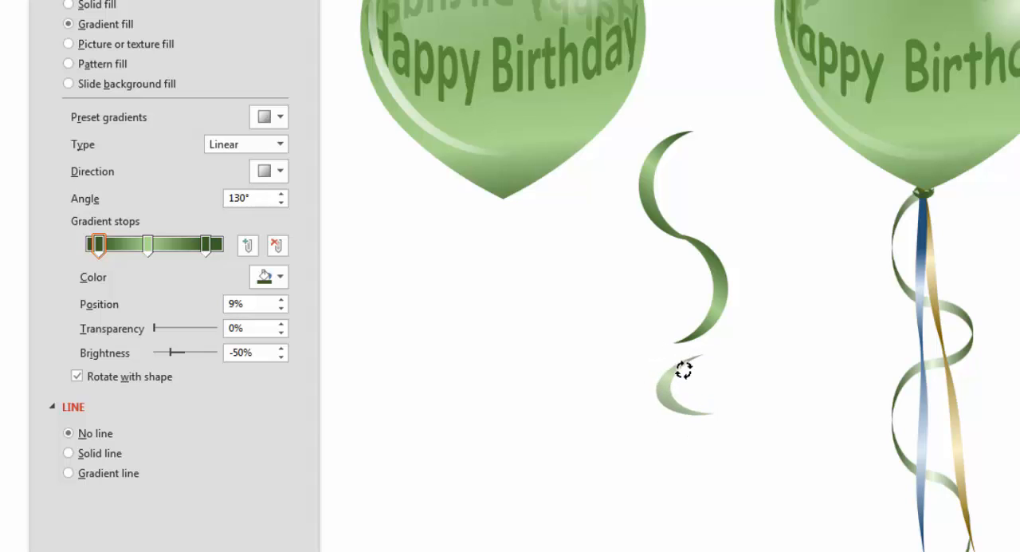
{"action": "left_click_drag", "start_coordinate": [663, 376], "coordinate": [648, 358]}
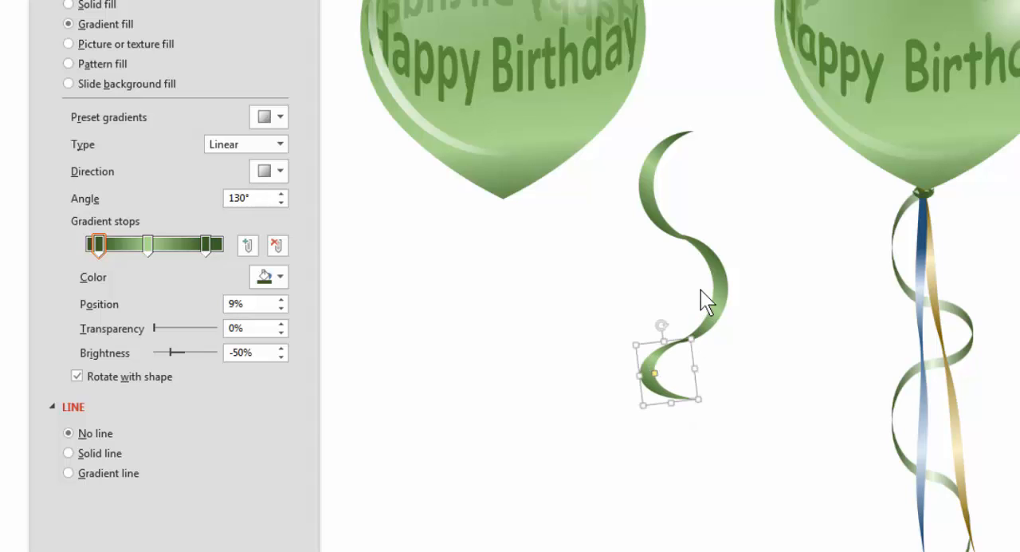
{"action": "left_click_drag", "start_coordinate": [719, 283], "coordinate": [727, 443]}
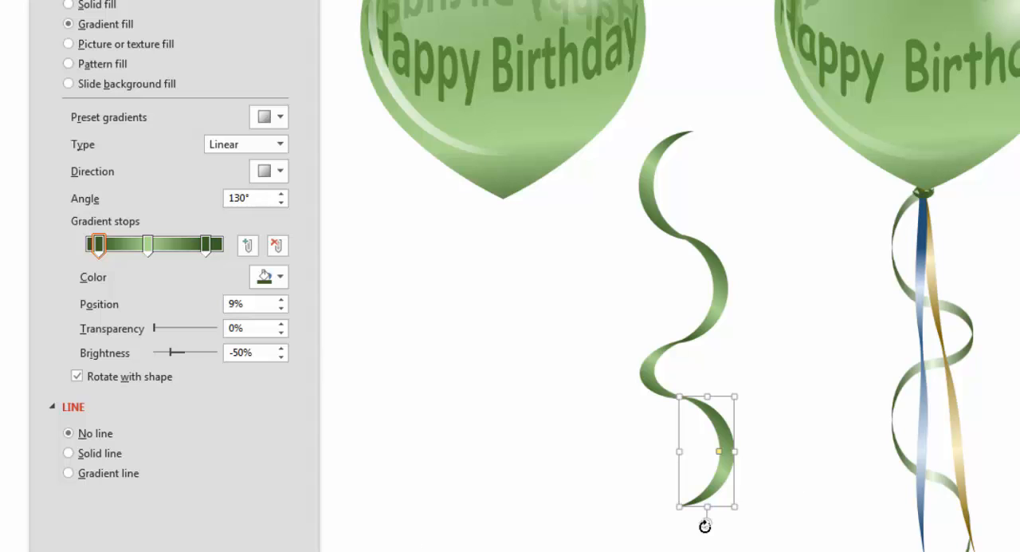
{"action": "left_click", "coordinate": [753, 534]}
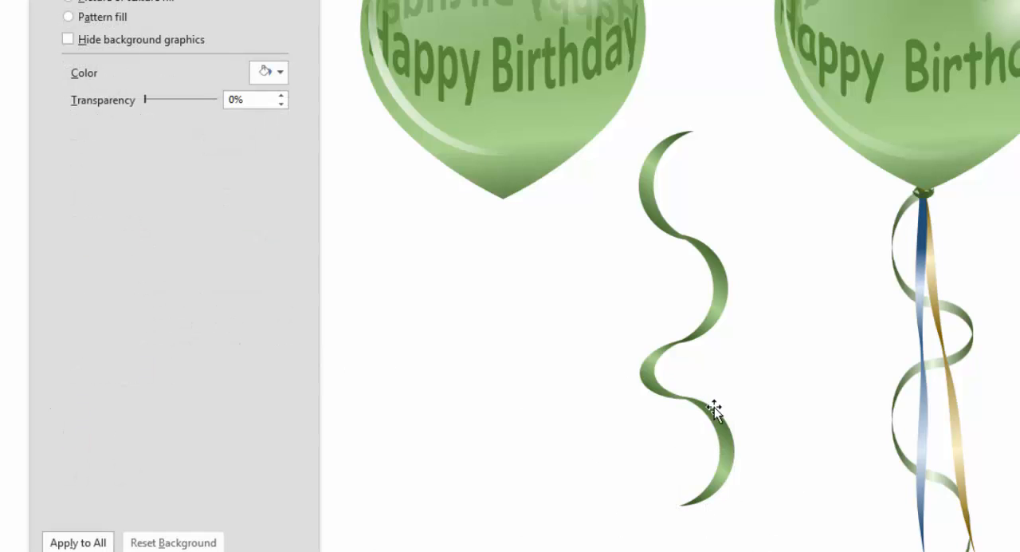
{"action": "left_click", "coordinate": [723, 427]}
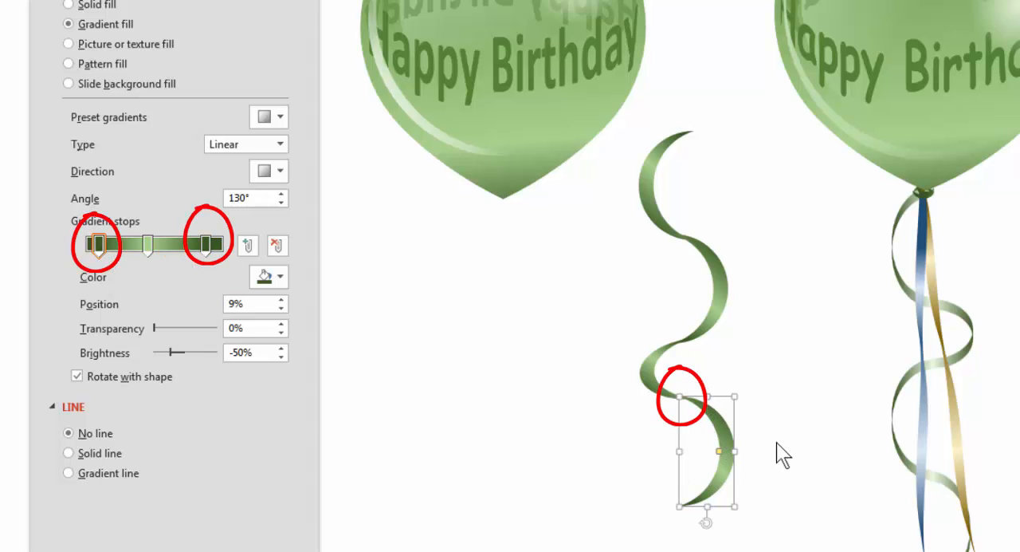
{"action": "left_click", "coordinate": [779, 462]}
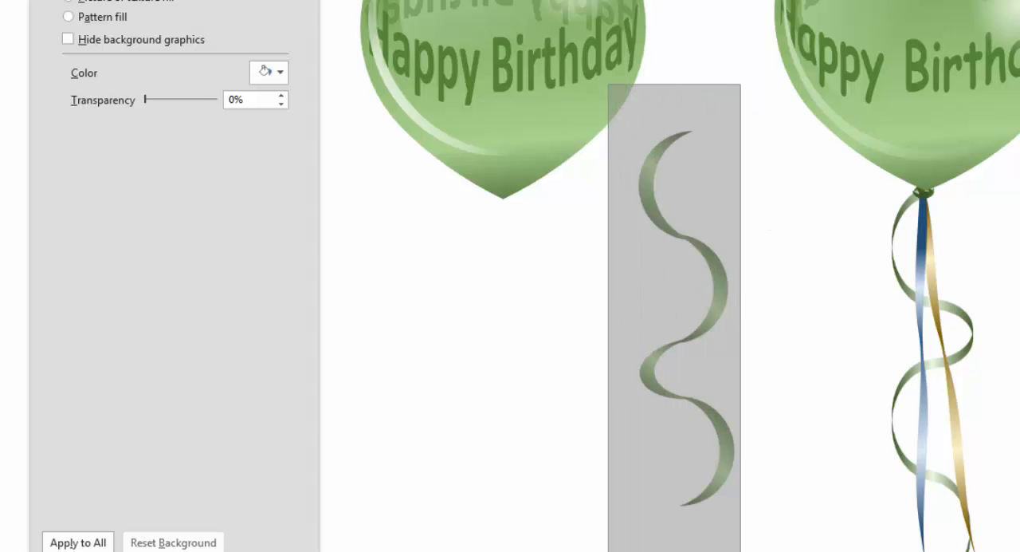
Select all four moon shapes of the curled ribbon and group them.
{"action": "left_click", "coordinate": [695, 499]}
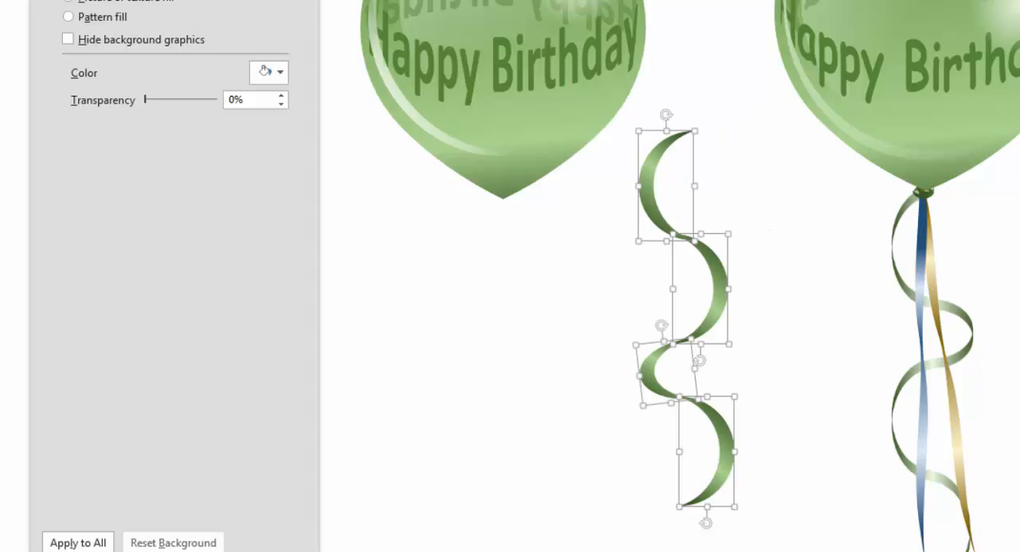
{"action": "right_click", "coordinate": [725, 460]}
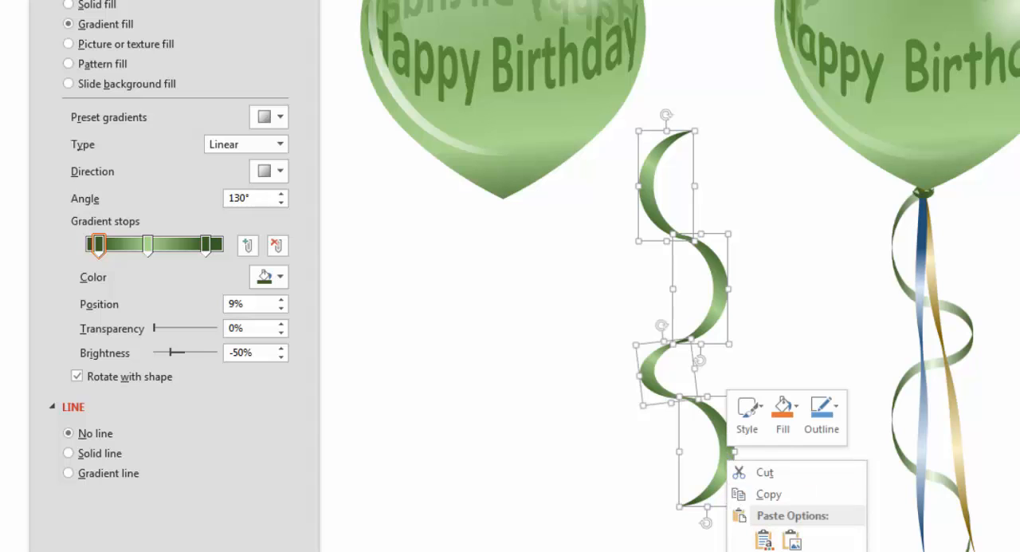
{"action": "left_click", "coordinate": [897, 551]}
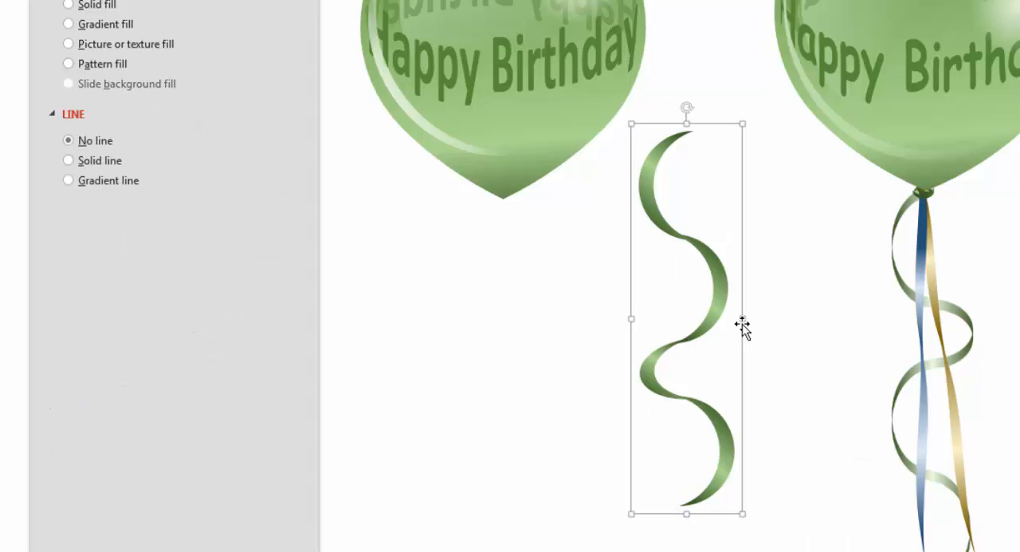
Narrow the grouped curled ribbon and attach its upper end to the tip of the left balloon.
{"action": "left_click_drag", "start_coordinate": [742, 319], "coordinate": [529, 344]}
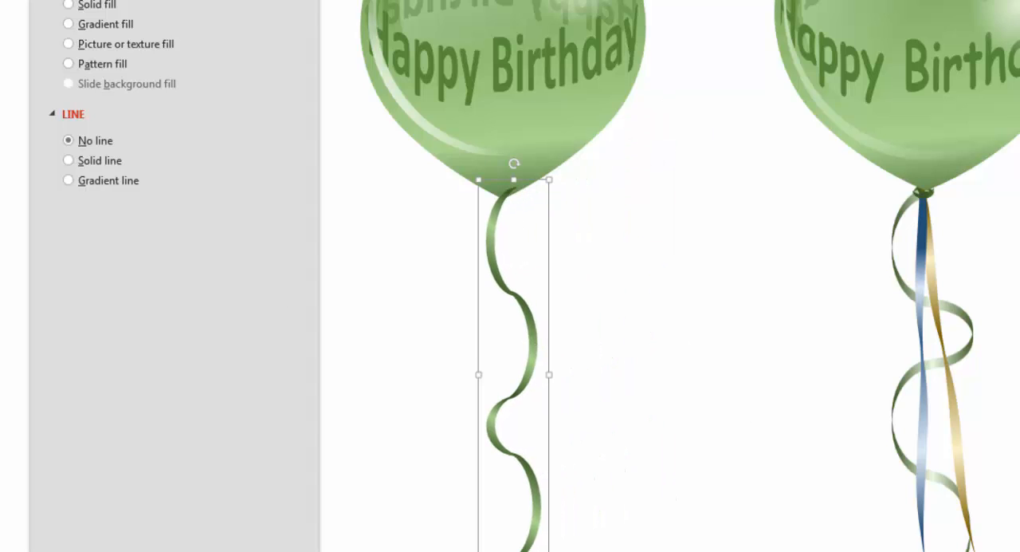
{"action": "left_click", "coordinate": [699, 375]}
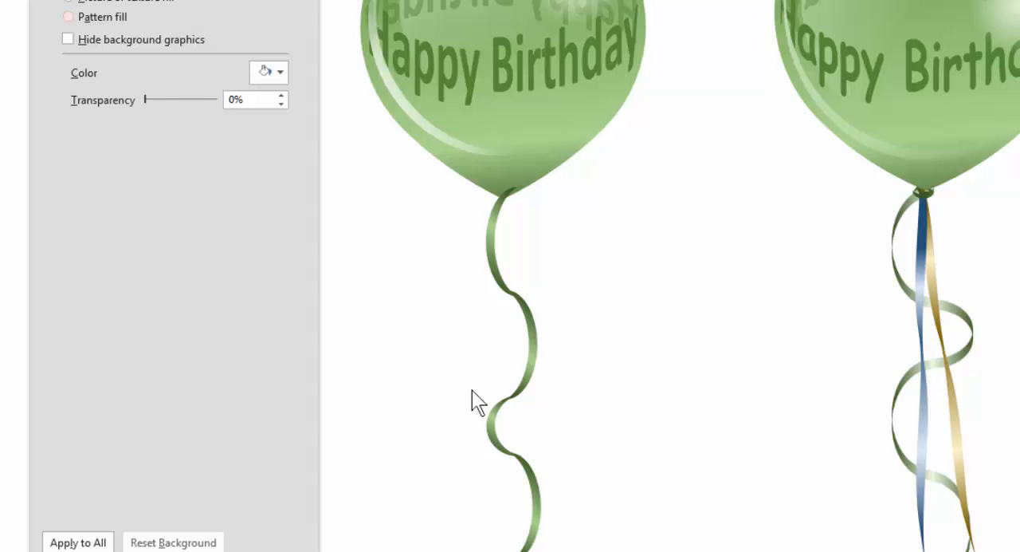
{"action": "left_click_drag", "start_coordinate": [501, 281], "coordinate": [496, 273]}
{"action": "left_click", "coordinate": [624, 321]}
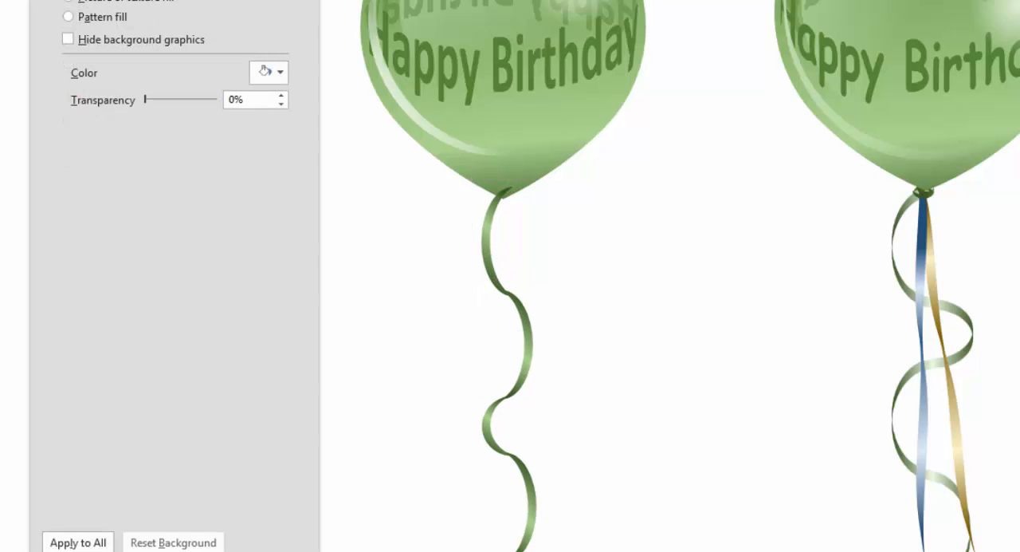
Draw a Wave shape between the two balloons and rotate it 90° so it stands upright.
{"action": "left_click", "coordinate": [638, 1]}
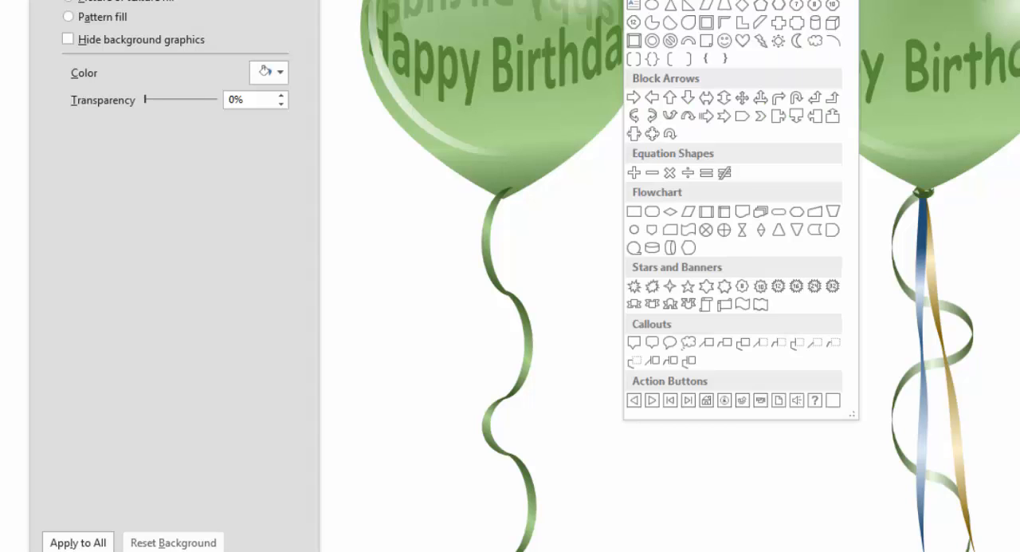
{"action": "left_click", "coordinate": [743, 304]}
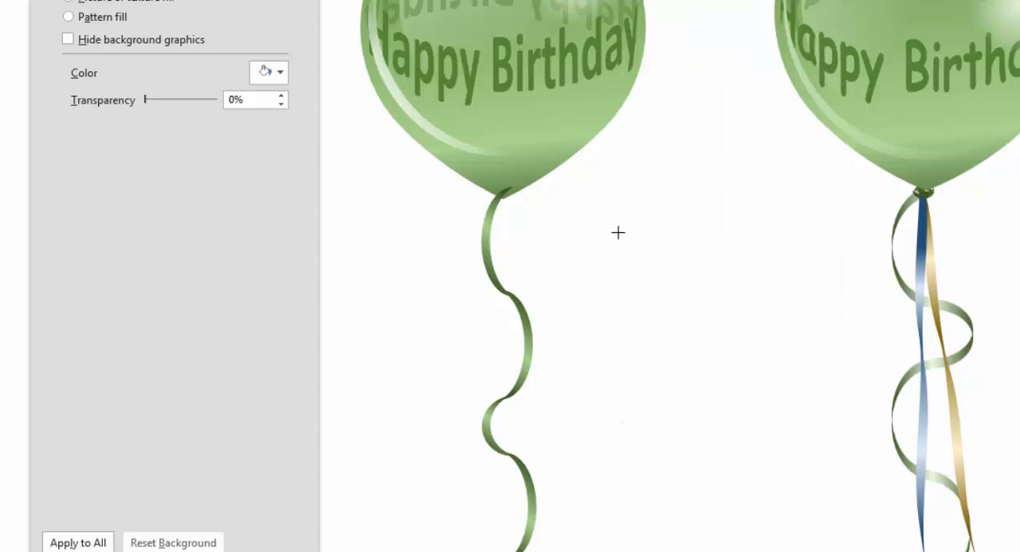
{"action": "mouse_move", "coordinate": [614, 230]}
{"action": "left_mouse_down"}
{"action": "mouse_move", "coordinate": [784, 303]}
{"action": "mouse_move", "coordinate": [796, 287]}
{"action": "left_mouse_up"}
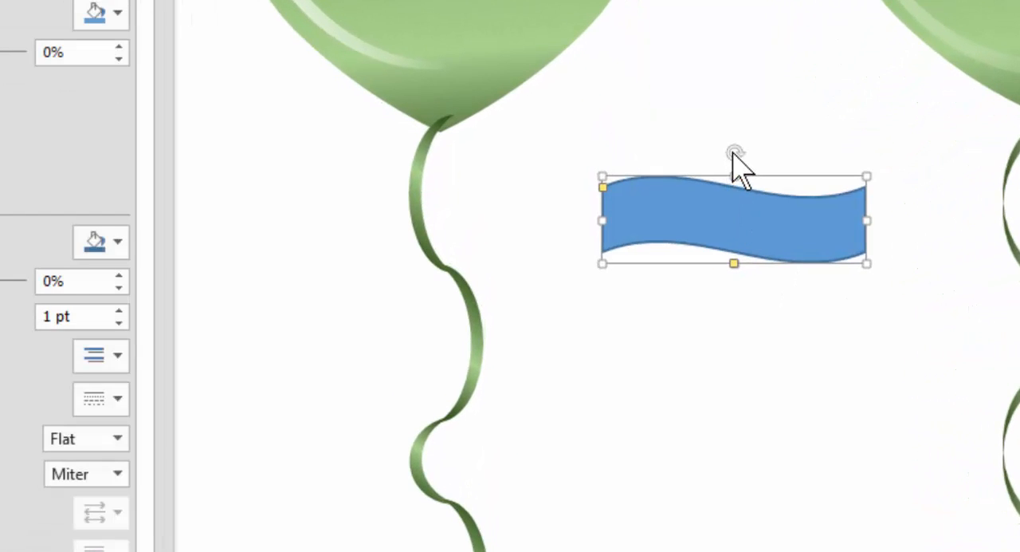
{"action": "mouse_move", "coordinate": [741, 152]}
{"action": "left_mouse_down"}
{"action": "mouse_move", "coordinate": [890, 200]}
{"action": "mouse_move", "coordinate": [877, 240]}
{"action": "left_mouse_up"}
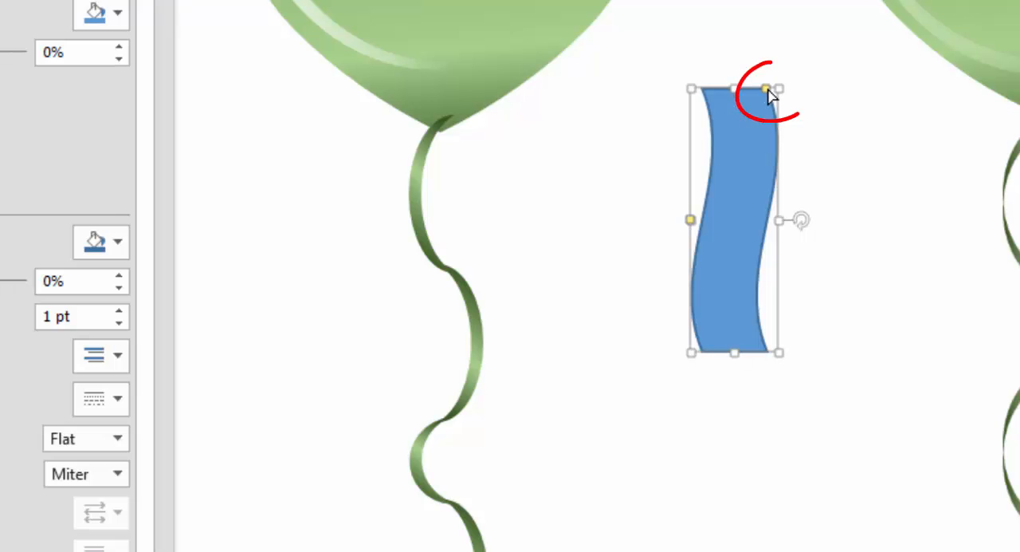
Increase the wave's curvature, skew its ends into points and narrow the shape into a slim twisted ribbon segment.
{"action": "mouse_move", "coordinate": [763, 92]}
{"action": "left_mouse_down"}
{"action": "mouse_move", "coordinate": [668, 114]}
{"action": "mouse_move", "coordinate": [770, 102]}
{"action": "mouse_move", "coordinate": [603, 113]}
{"action": "left_mouse_up"}
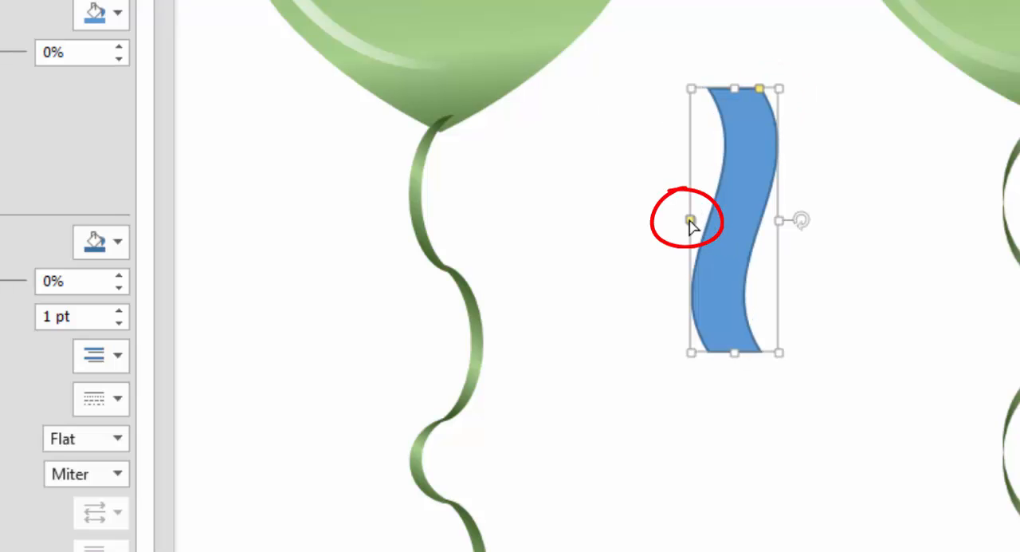
{"action": "left_click_drag", "start_coordinate": [691, 221], "coordinate": [690, 198]}
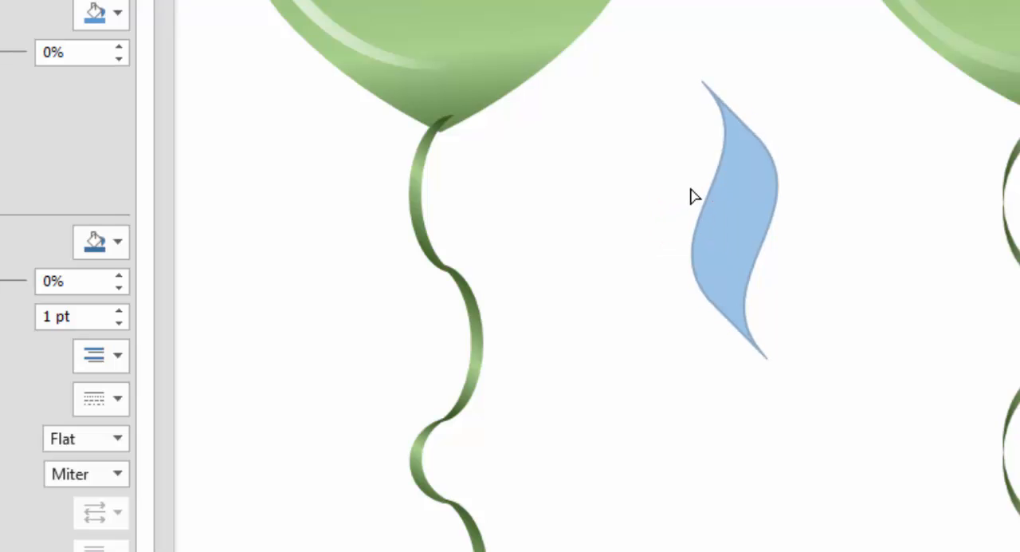
{"action": "left_click_drag", "start_coordinate": [692, 245], "coordinate": [699, 132]}
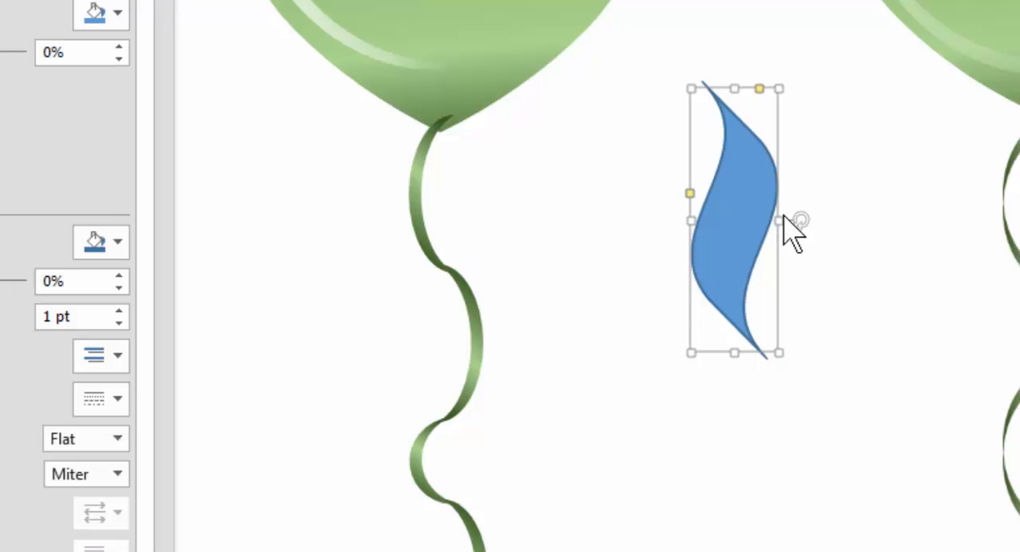
{"action": "left_click_drag", "start_coordinate": [779, 219], "coordinate": [733, 221]}
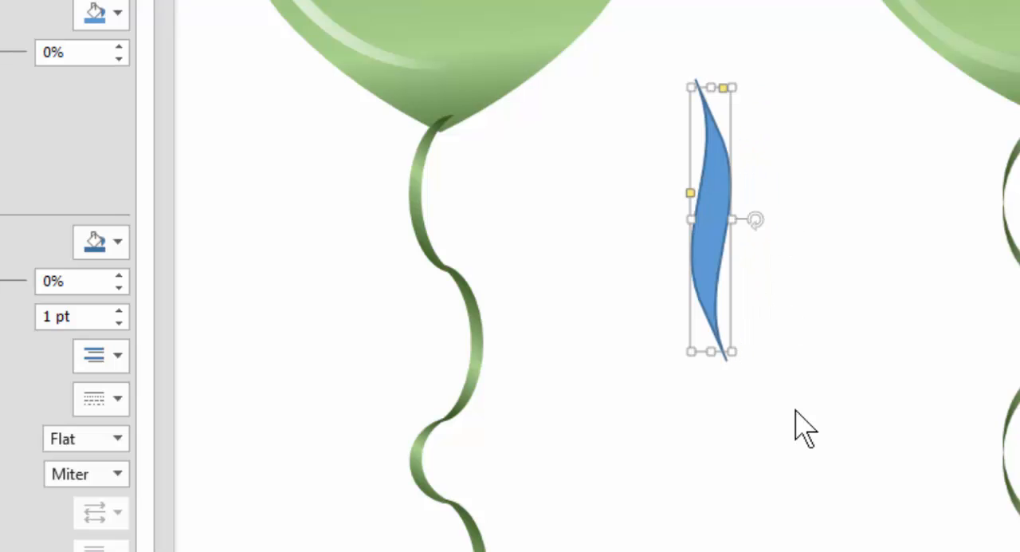
Copy the green gradient formatting from the curled ribbon's top moon onto the wave shape with Format Painter.
{"action": "left_click", "coordinate": [418, 174]}
{"action": "left_click", "coordinate": [413, 168]}
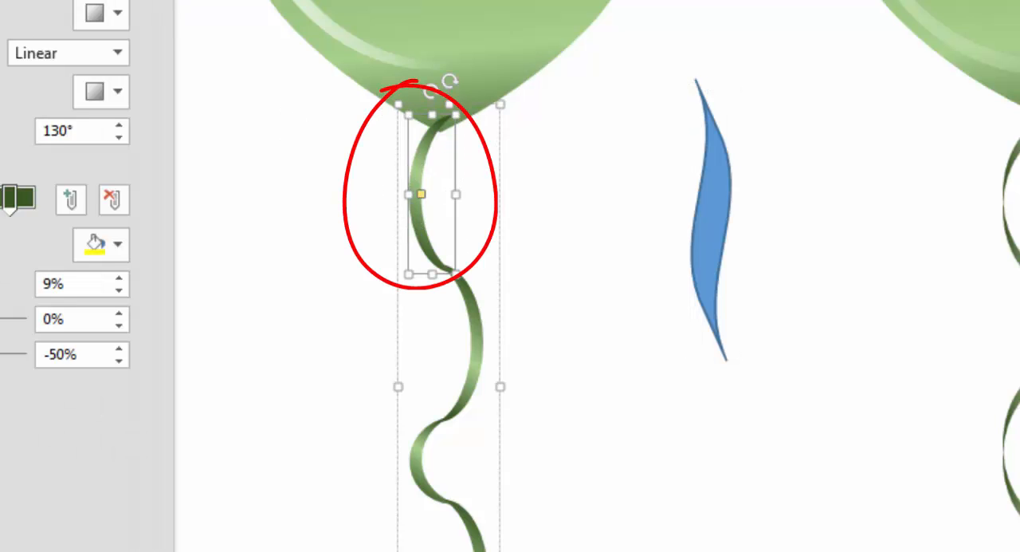
{"action": "left_click", "coordinate": [108, 40]}
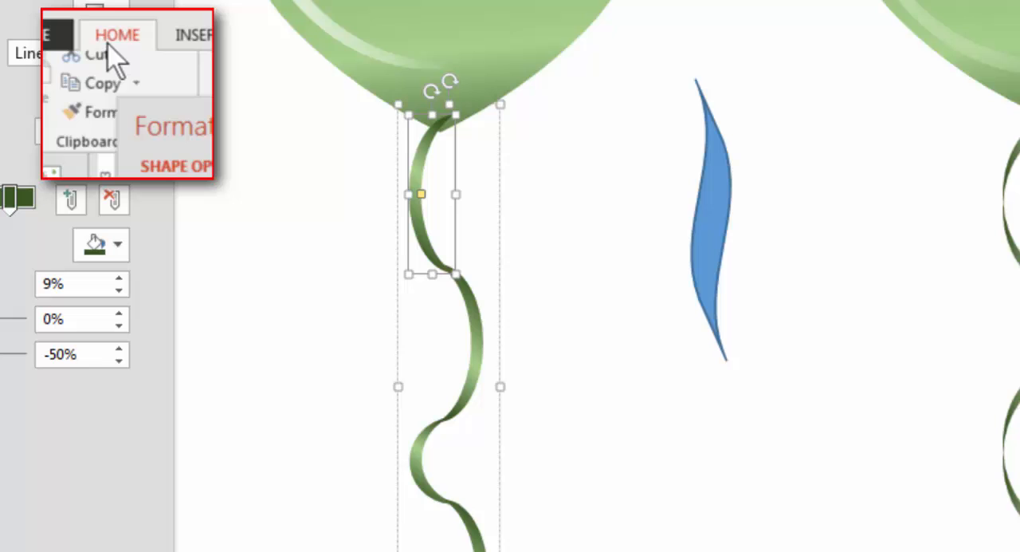
{"action": "left_click", "coordinate": [91, 125]}
{"action": "left_click", "coordinate": [717, 227]}
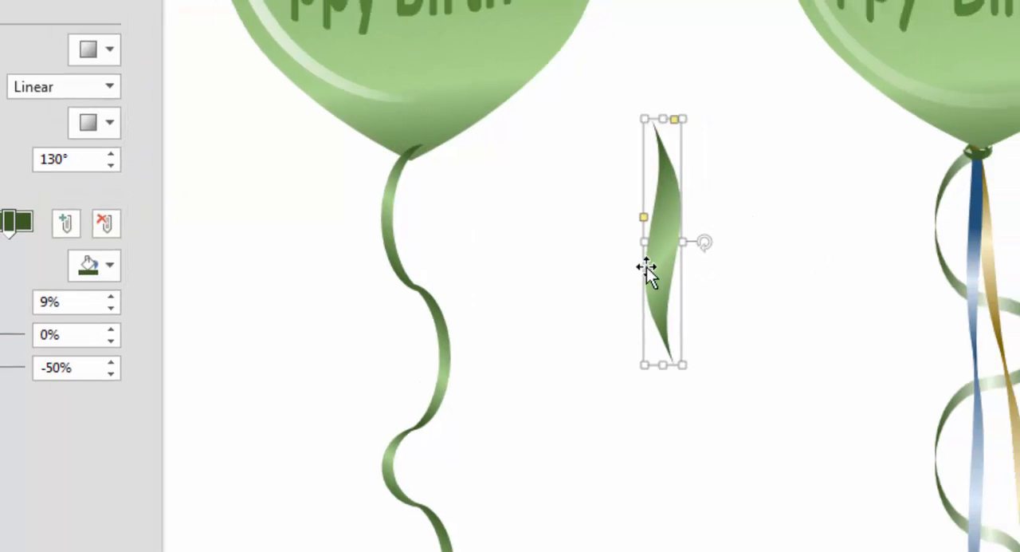
Duplicate the green wave three times and stack the copies end to end into one long twisted ribbon.
{"action": "left_click_drag", "start_coordinate": [665, 249], "coordinate": [678, 134]}
{"action": "left_click_drag", "start_coordinate": [603, 181], "coordinate": [628, 361]}
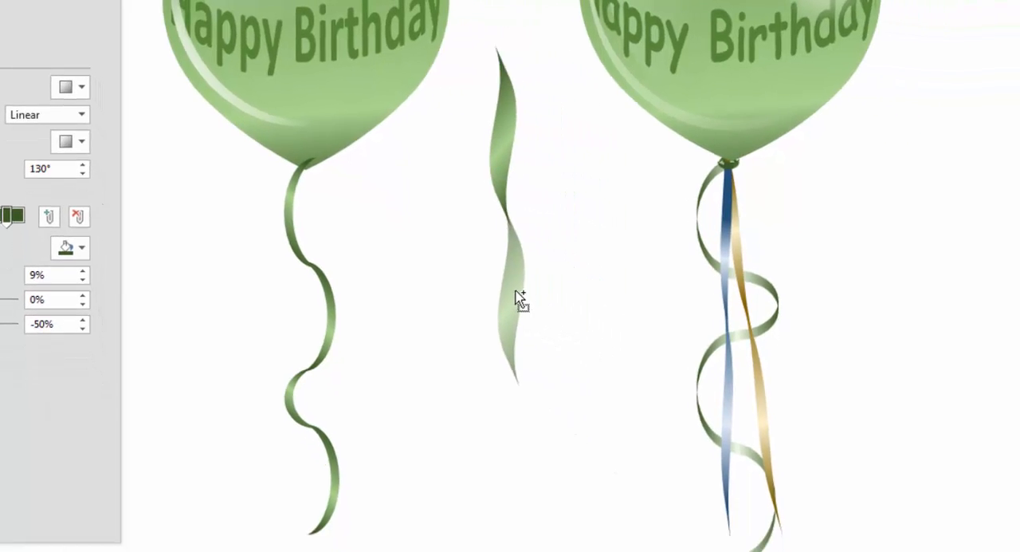
{"action": "left_click_drag", "start_coordinate": [519, 299], "coordinate": [528, 466]}
{"action": "left_click_drag", "start_coordinate": [492, 430], "coordinate": [494, 425]}
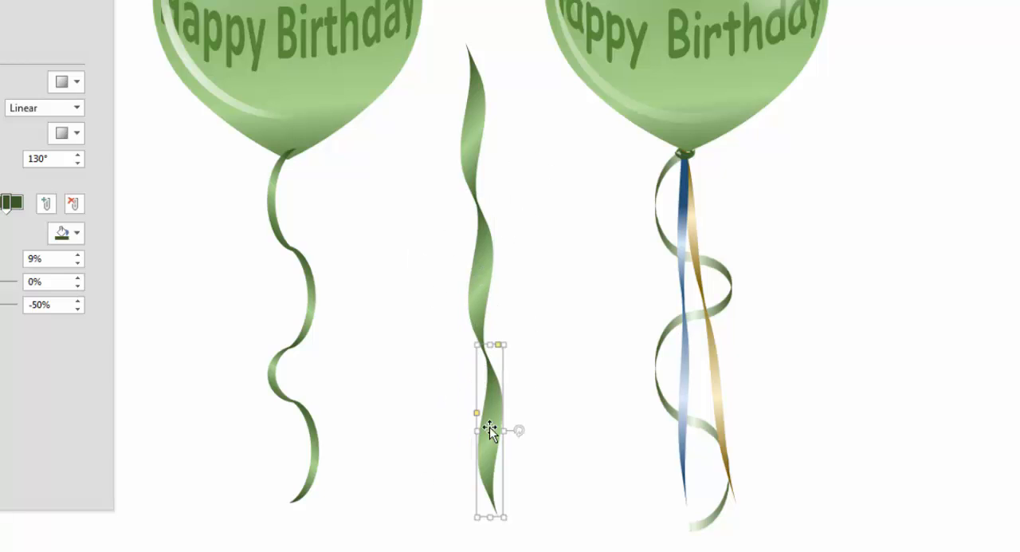
{"action": "left_click", "coordinate": [470, 158]}
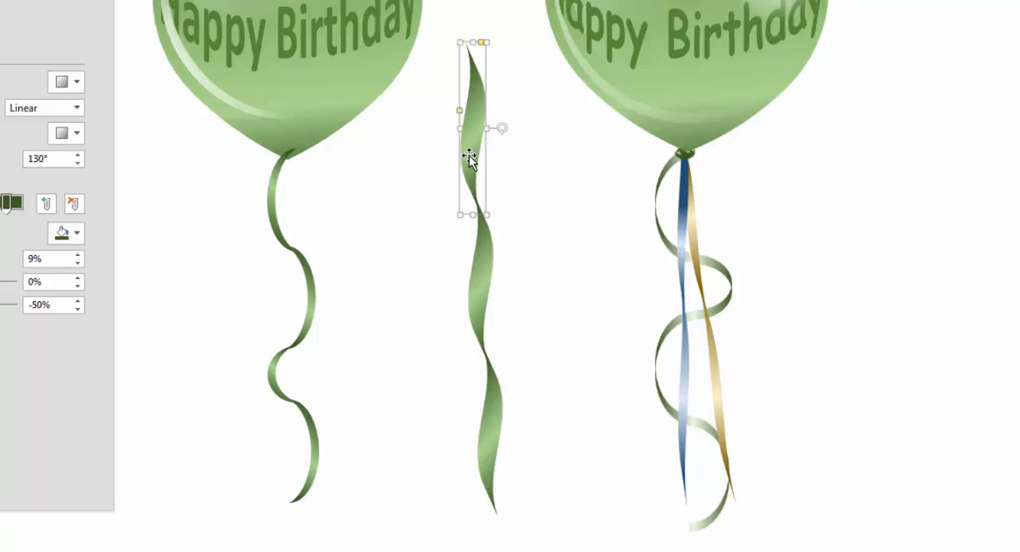
{"action": "left_click_drag", "start_coordinate": [470, 158], "coordinate": [467, 19]}
Group the four wave segments of the twisted ribbon and make the group slightly narrower.
{"action": "left_click", "coordinate": [586, 550]}
{"action": "left_click_drag", "start_coordinate": [586, 550], "coordinate": [365, 0]}
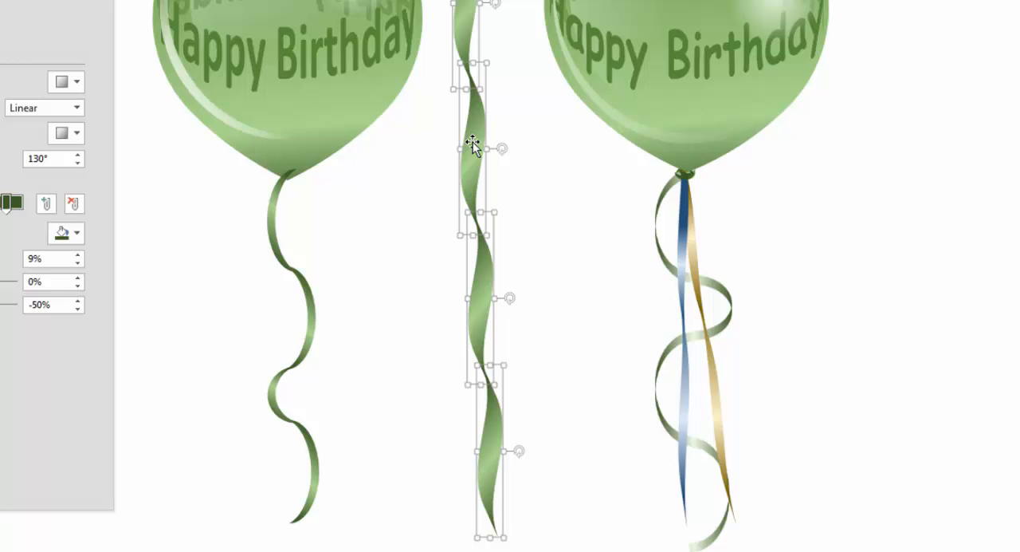
{"action": "key", "text": "ctrl+g"}
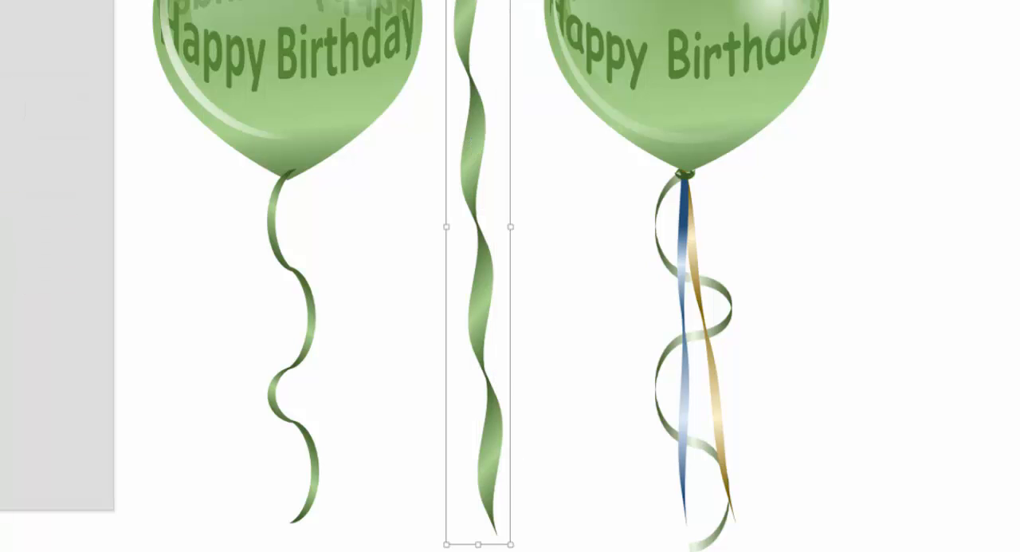
{"action": "mouse_move", "coordinate": [510, 227]}
{"action": "left_mouse_down"}
{"action": "mouse_move", "coordinate": [490, 218]}
{"action": "mouse_move", "coordinate": [497, 226]}
{"action": "left_mouse_up"}
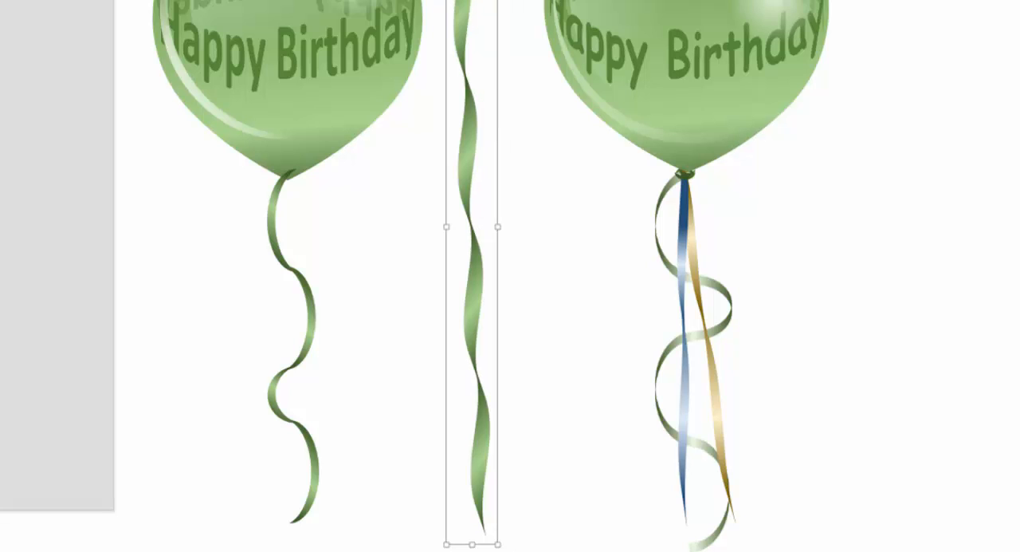
Shrink the grouped twisted ribbon and place it at the base of the balloon over the curled ribbon.
{"action": "mouse_move", "coordinate": [498, 0]}
{"action": "left_mouse_down"}
{"action": "mouse_move", "coordinate": [443, 164]}
{"action": "mouse_move", "coordinate": [462, 167]}
{"action": "left_mouse_up"}
{"action": "left_click_drag", "start_coordinate": [462, 217], "coordinate": [288, 213]}
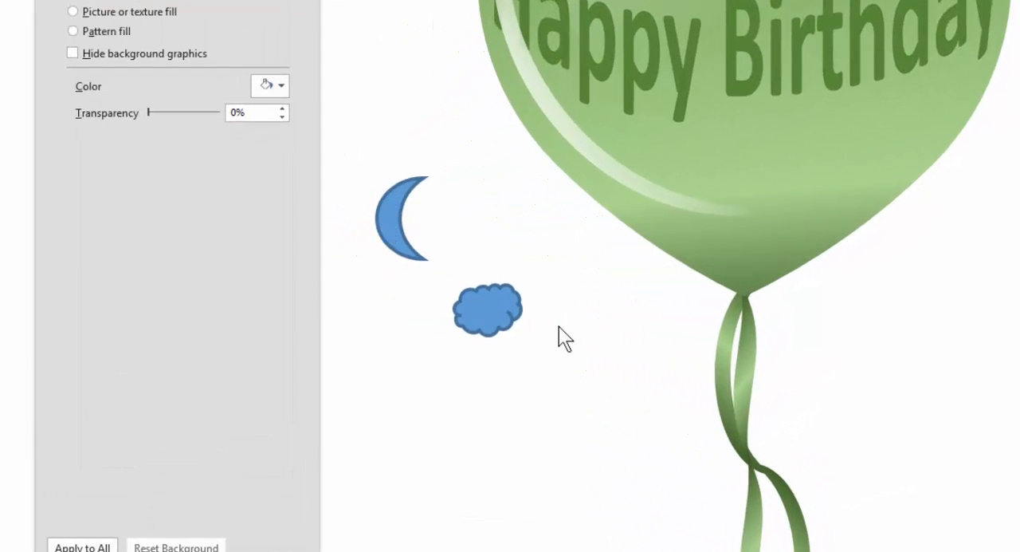
Rotate the blue moon so its points face down and copy the curled ribbon's green gradient onto it with Format Painter.
{"action": "left_click", "coordinate": [389, 208]}
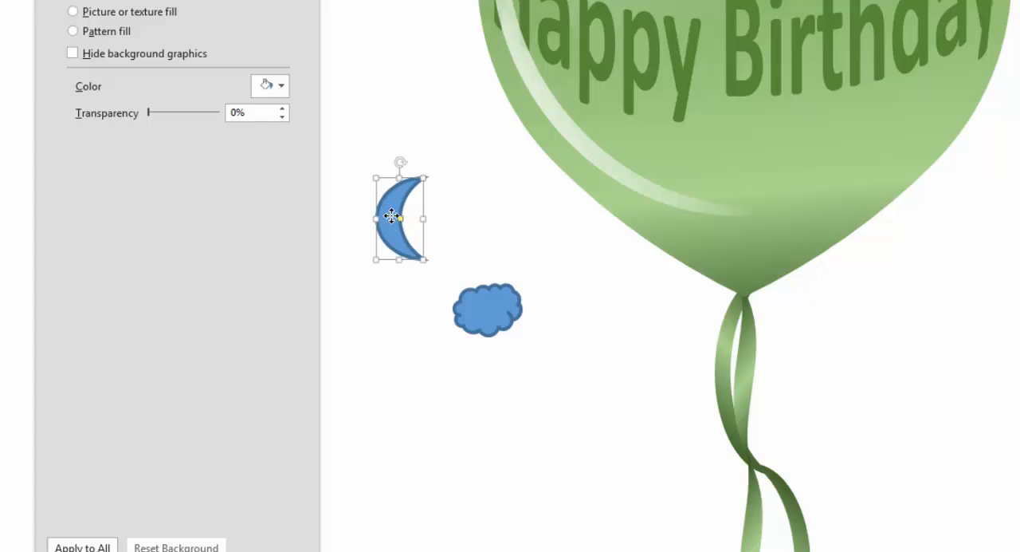
{"action": "left_click_drag", "start_coordinate": [401, 161], "coordinate": [468, 222]}
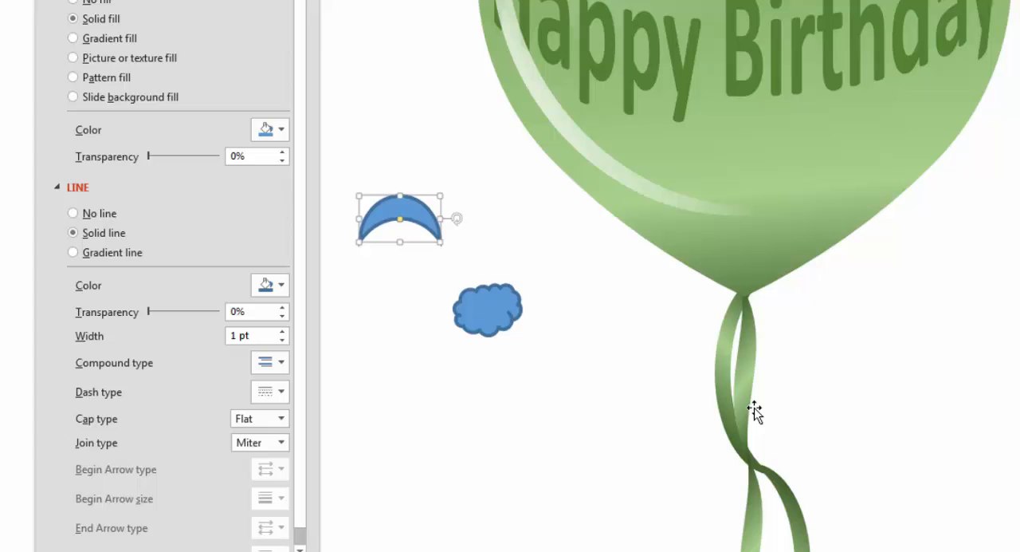
{"action": "left_click", "coordinate": [728, 336]}
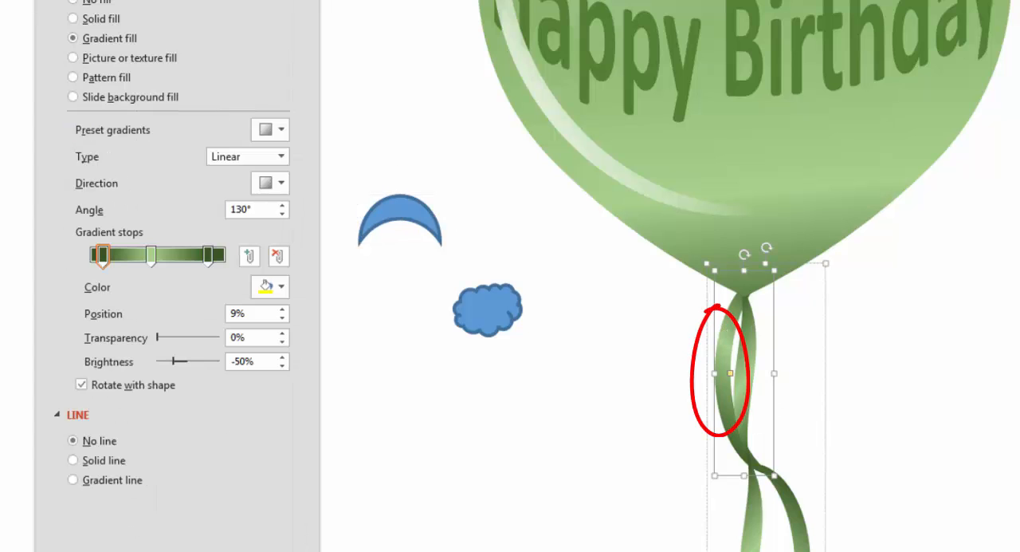
{"action": "left_click", "coordinate": [91, 125]}
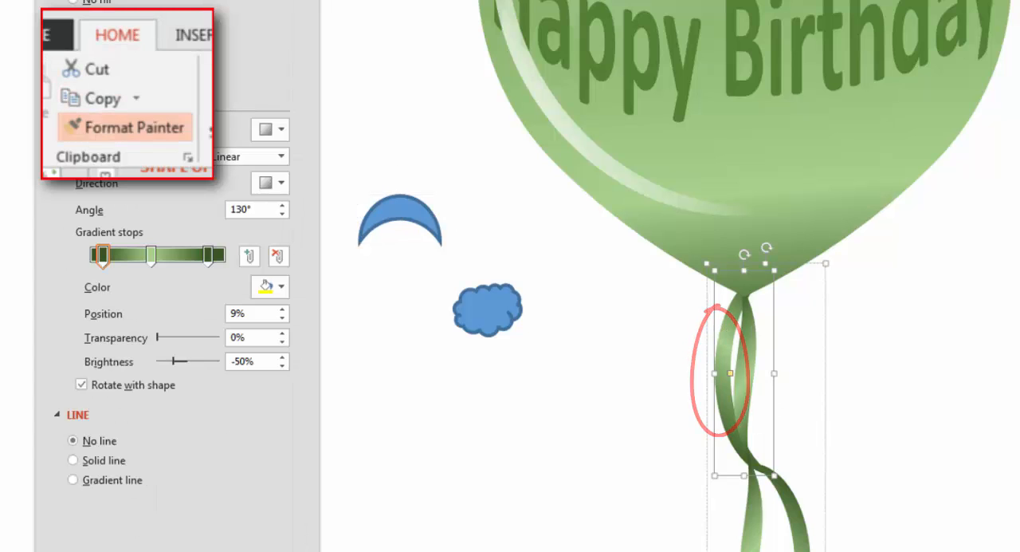
{"action": "left_click", "coordinate": [431, 236]}
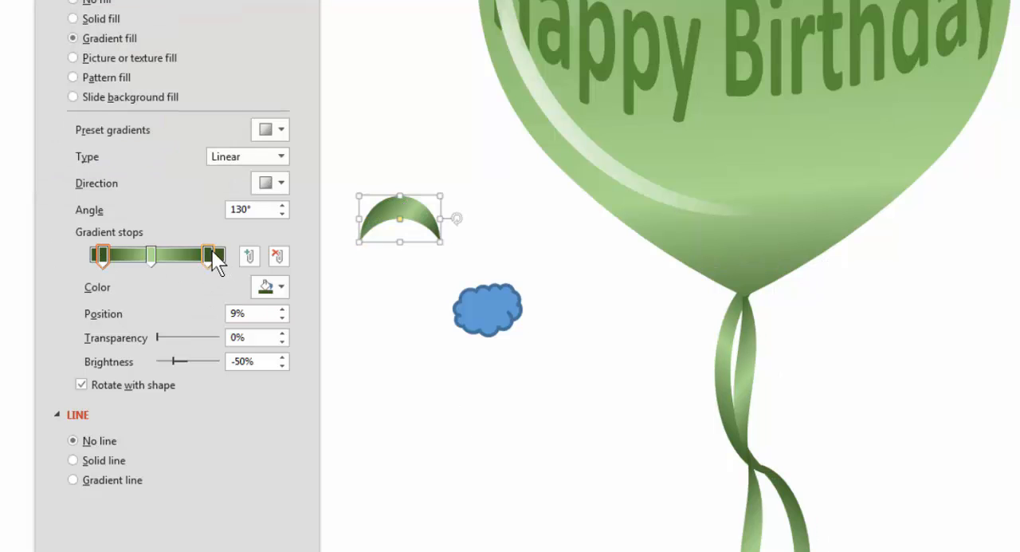
Remove the moon's last dark gradient stop, move the light stop to 100% and set the gradient angle to 350°.
{"action": "left_click_drag", "start_coordinate": [209, 254], "coordinate": [375, 359]}
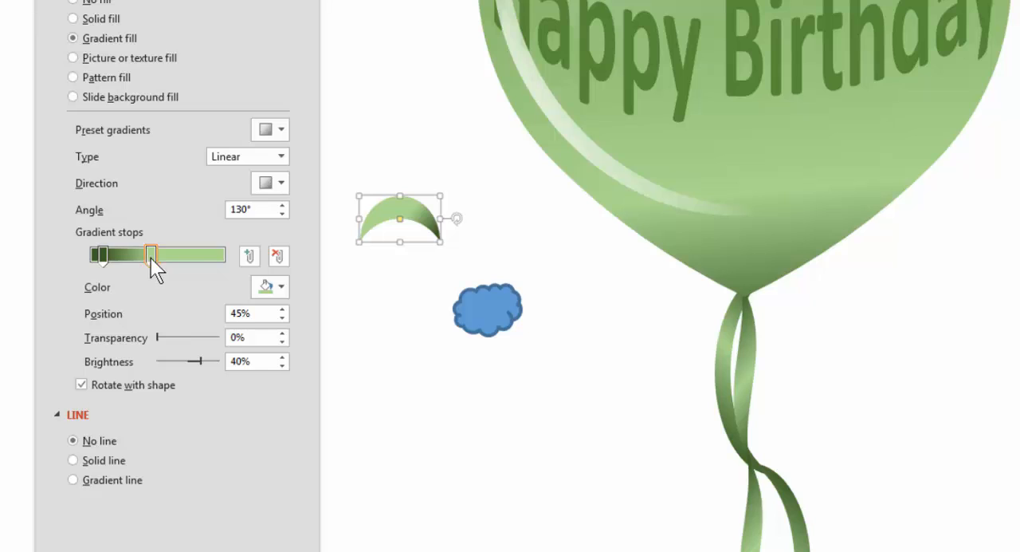
{"action": "left_click_drag", "start_coordinate": [151, 257], "coordinate": [224, 256]}
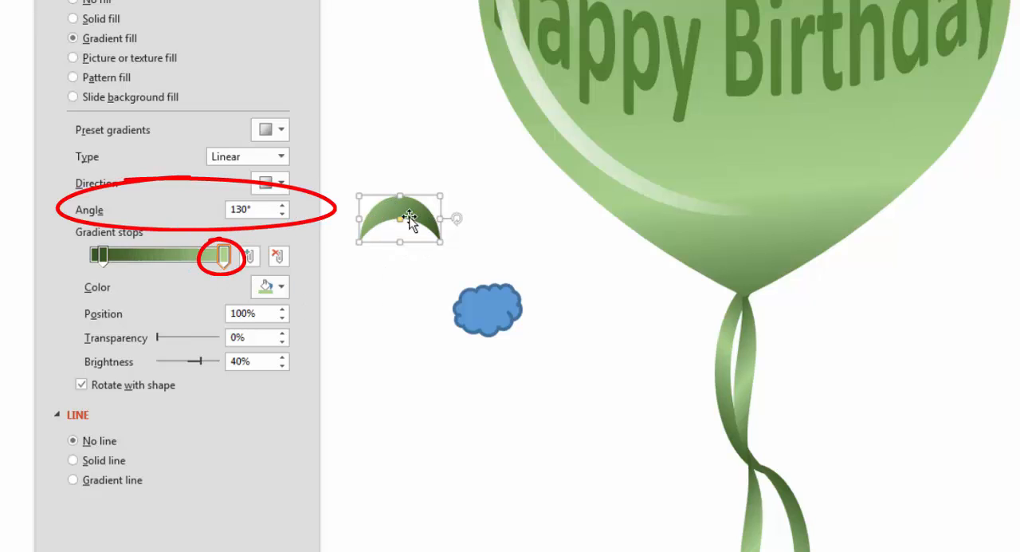
{"action": "left_click_drag", "start_coordinate": [282, 205], "coordinate": [282, 206]}
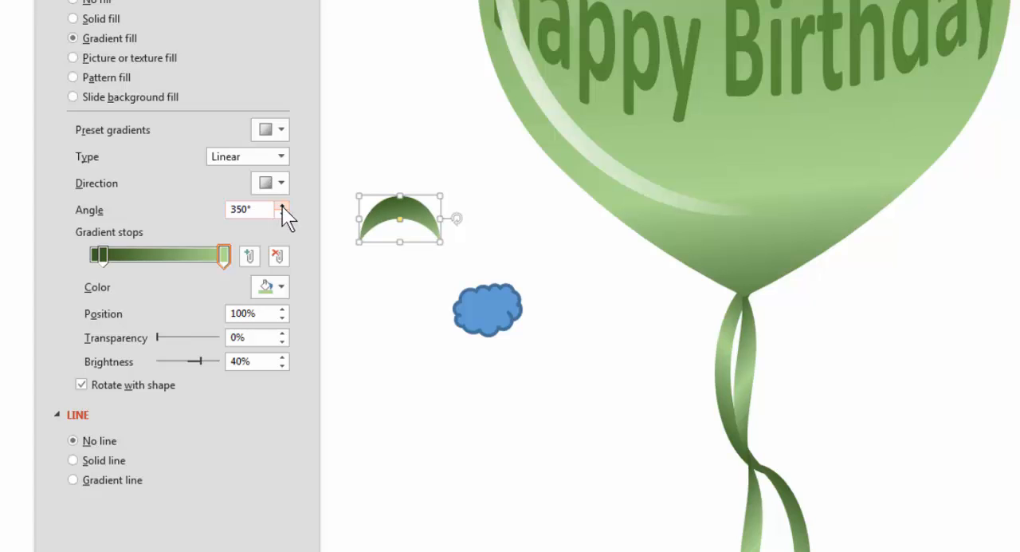
Bring the moon and cloud together, copy the moon's gradient onto the cloud with Format Painter and overlap the cloud with the moon's lower edge.
{"action": "left_click_drag", "start_coordinate": [419, 213], "coordinate": [524, 221]}
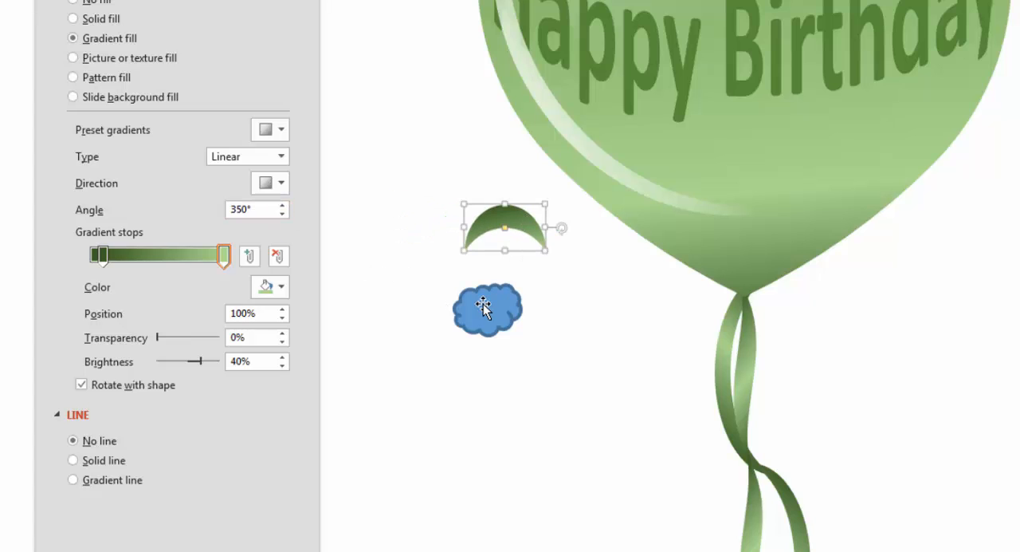
{"action": "left_click_drag", "start_coordinate": [483, 307], "coordinate": [505, 290]}
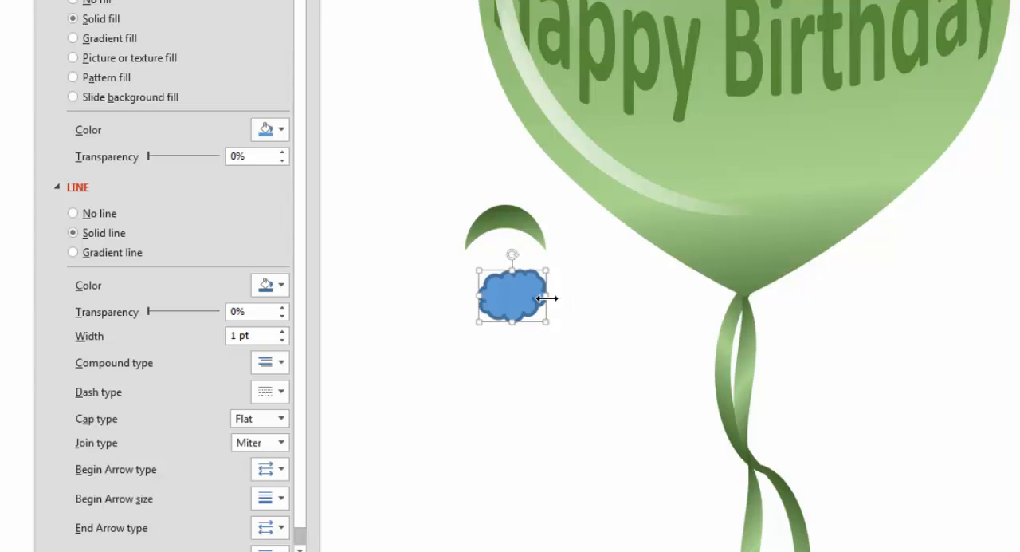
{"action": "left_click", "coordinate": [505, 224]}
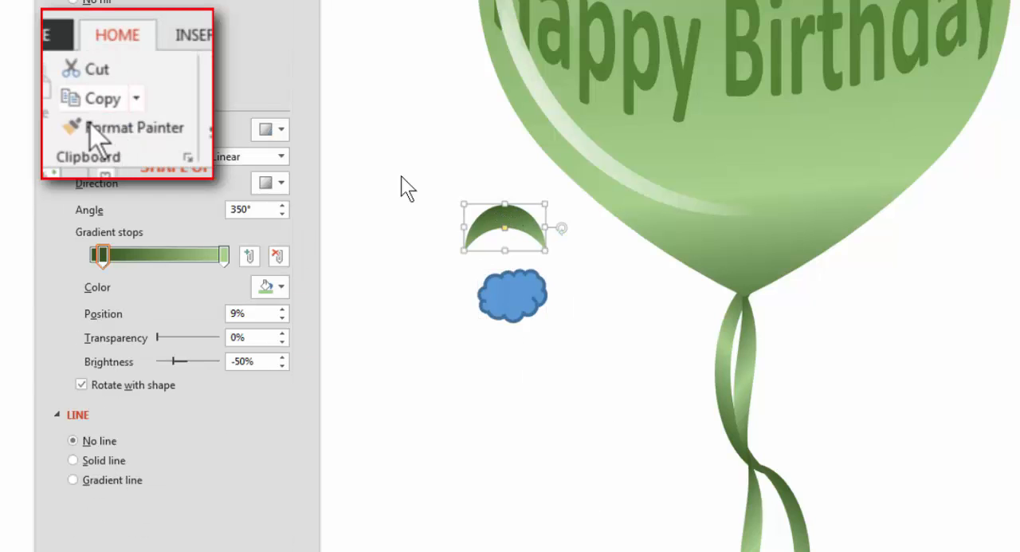
{"action": "left_click", "coordinate": [91, 129]}
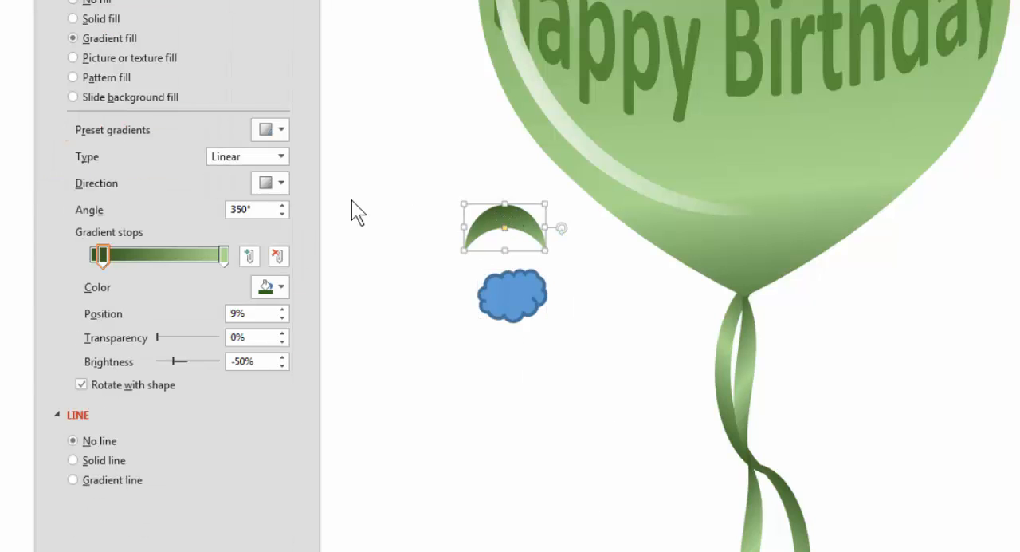
{"action": "left_click", "coordinate": [515, 291]}
{"action": "mouse_move", "coordinate": [515, 292]}
{"action": "left_mouse_down"}
{"action": "mouse_move", "coordinate": [494, 260]}
{"action": "mouse_move", "coordinate": [498, 270]}
{"action": "mouse_move", "coordinate": [513, 254]}
{"action": "left_mouse_up"}
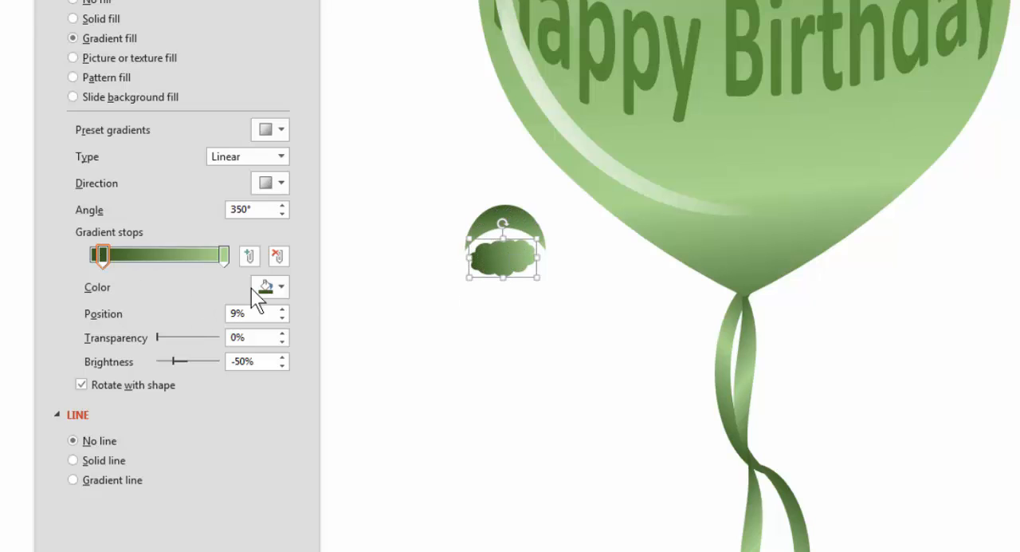
Set the cloud's gradient angle to 200° and fit the cloud over the moon's lower part at the moon's full width.
{"action": "left_click", "coordinate": [283, 214]}
{"action": "left_click", "coordinate": [283, 214]}
{"action": "left_click", "coordinate": [283, 213]}
{"action": "left_click", "coordinate": [283, 213]}
{"action": "left_click", "coordinate": [283, 214]}
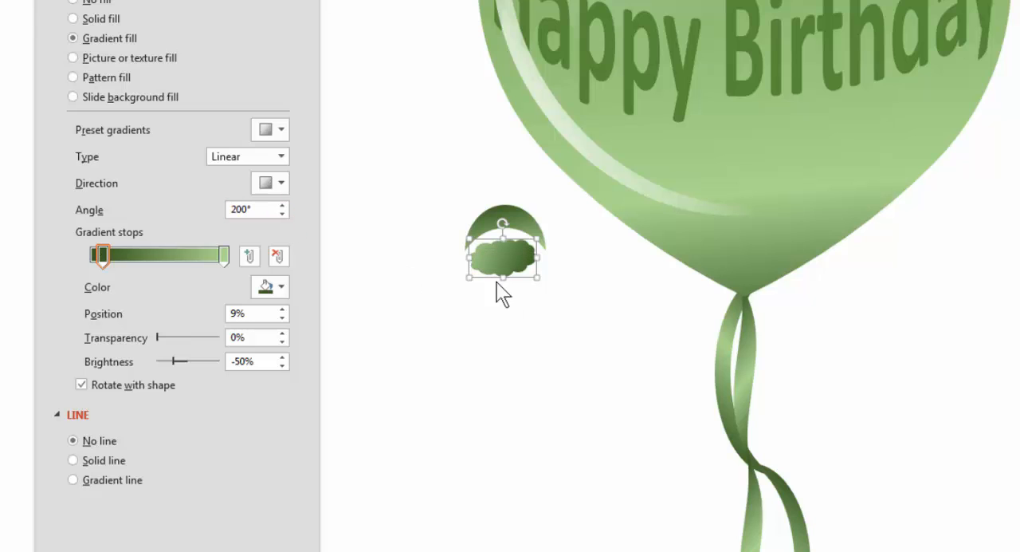
{"action": "left_click_drag", "start_coordinate": [496, 275], "coordinate": [546, 247]}
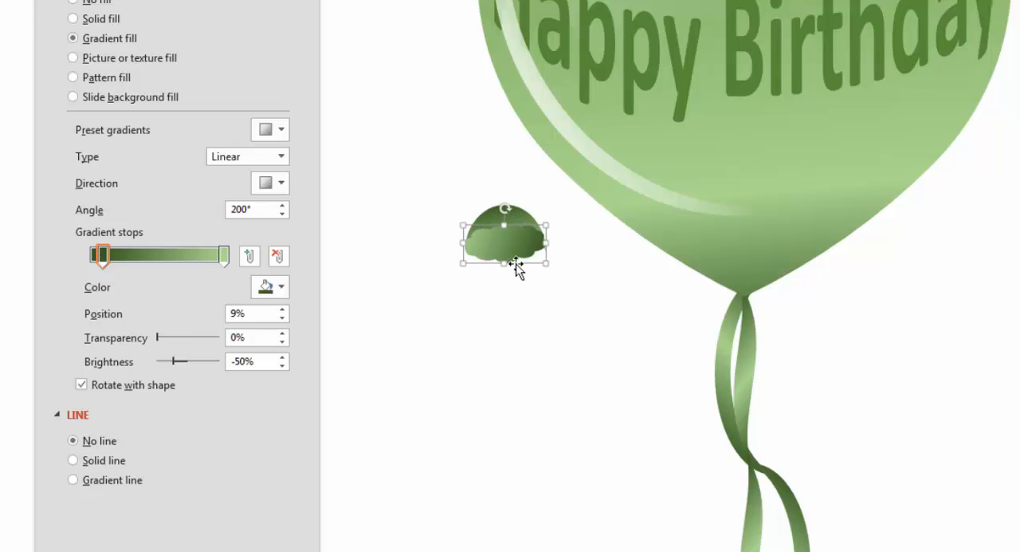
{"action": "left_click", "coordinate": [538, 298]}
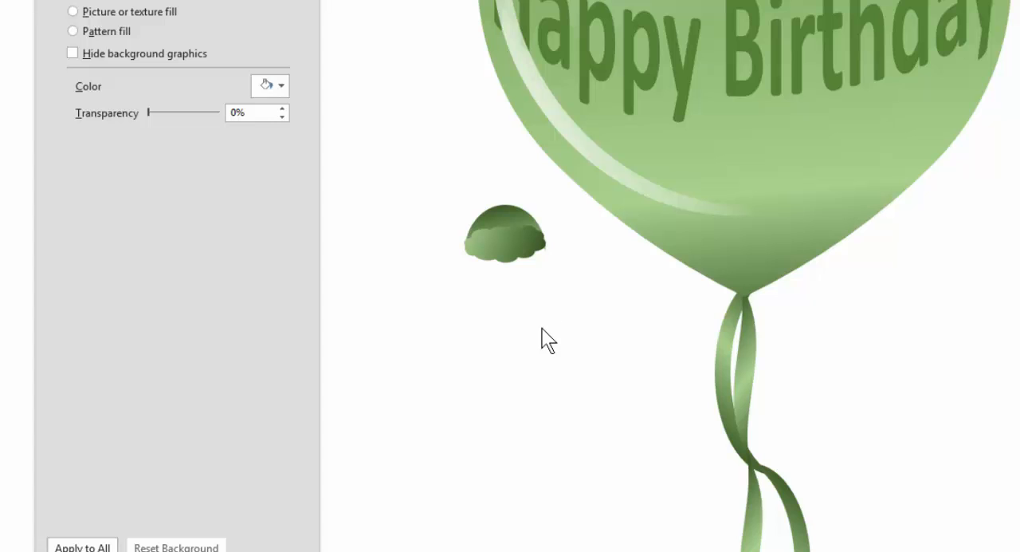
Group the moon and cloud into one balloon knot and scale the group down.
{"action": "left_click_drag", "start_coordinate": [561, 275], "coordinate": [599, 312]}
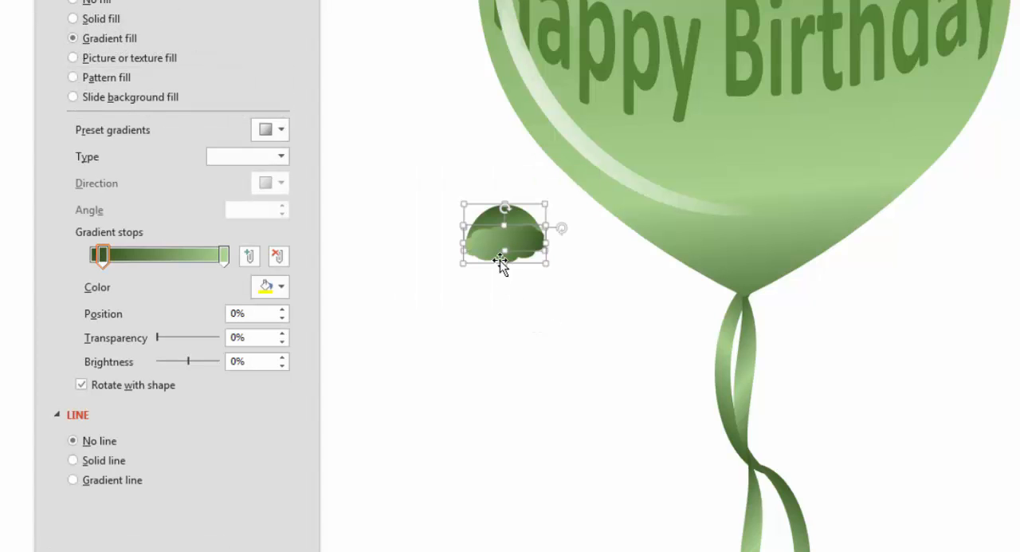
{"action": "key", "text": "ctrl+g"}
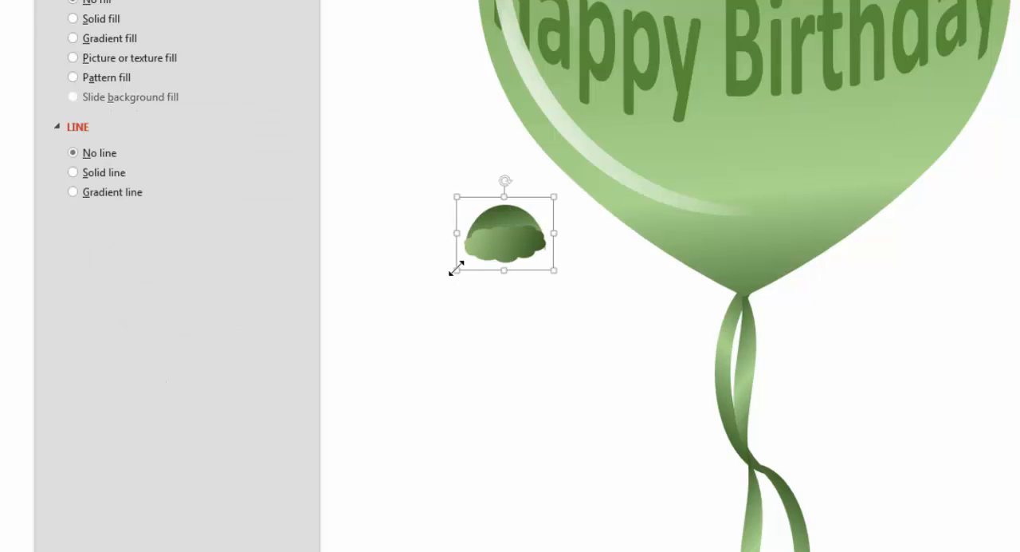
{"action": "left_click_drag", "start_coordinate": [456, 269], "coordinate": [662, 323]}
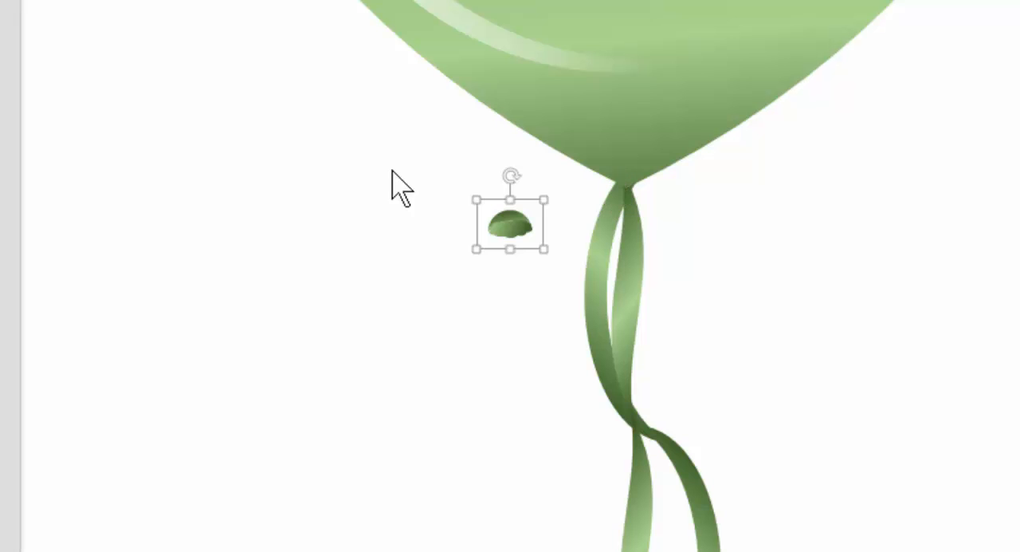
Draw a small rectangle, copy the curled ribbon's green gradient onto it and fit it across the ribbons at the balloon's neck.
{"action": "left_click", "coordinate": [355, 156]}
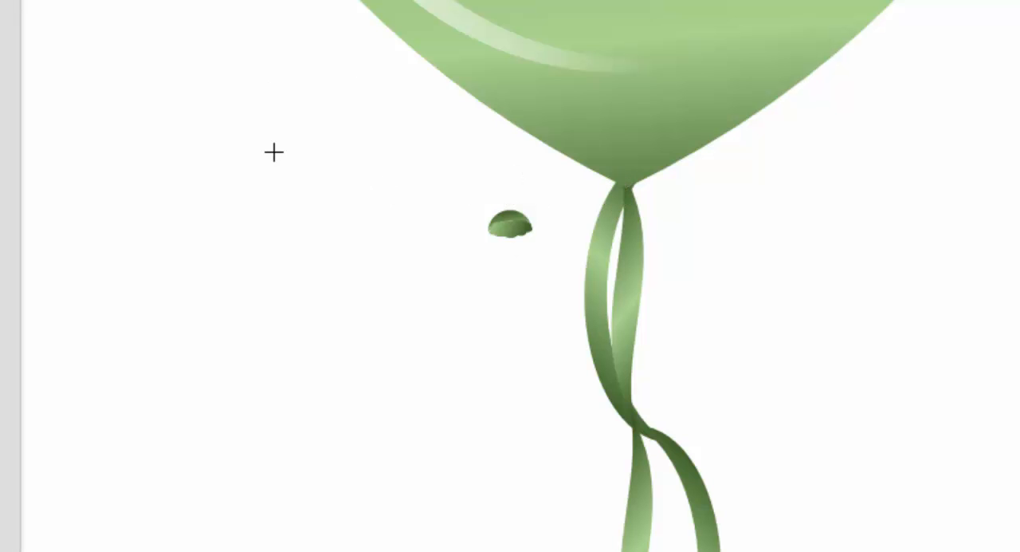
{"action": "mouse_move", "coordinate": [274, 149]}
{"action": "left_mouse_down"}
{"action": "mouse_move", "coordinate": [321, 157]}
{"action": "mouse_move", "coordinate": [323, 169]}
{"action": "left_mouse_up"}
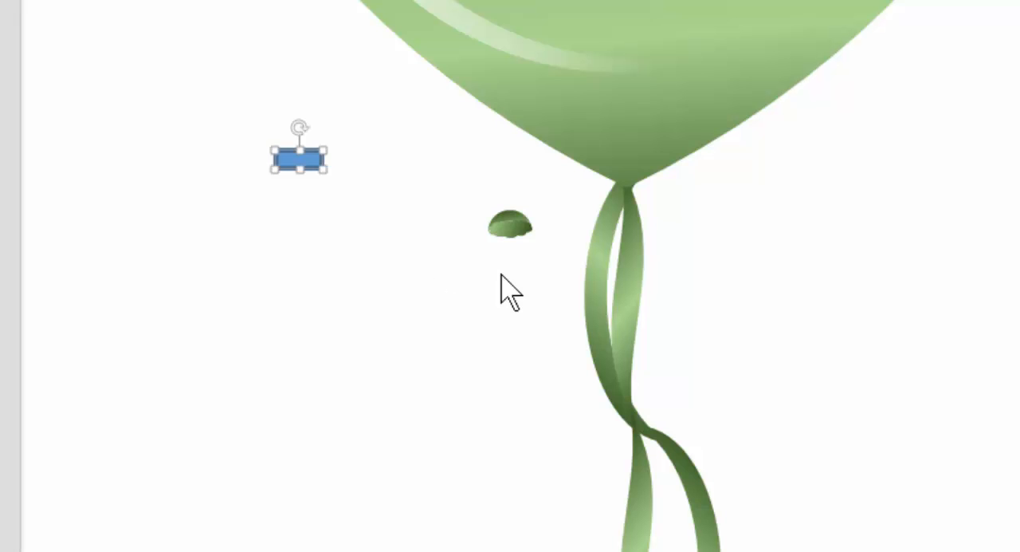
{"action": "left_click", "coordinate": [601, 248]}
{"action": "left_click", "coordinate": [600, 248]}
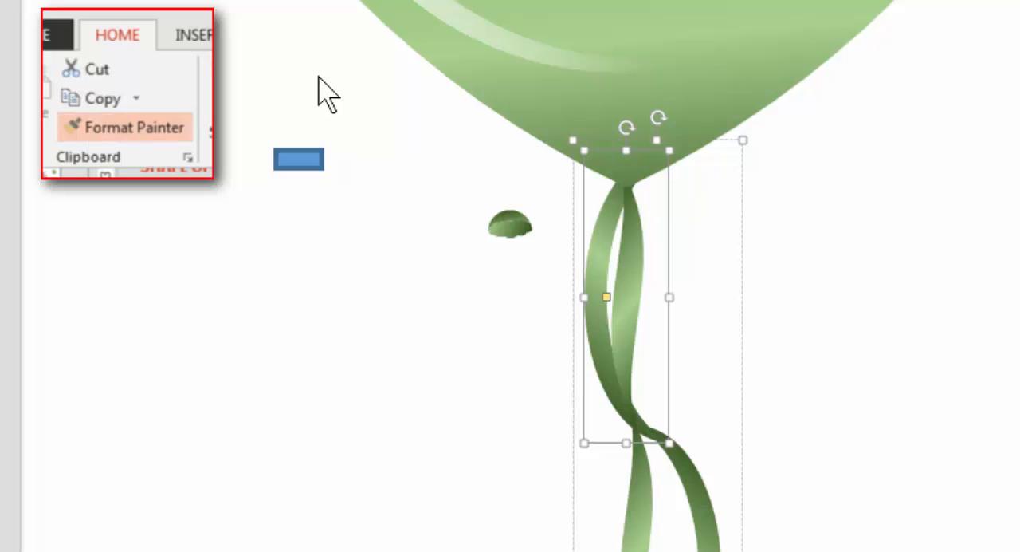
{"action": "left_click", "coordinate": [311, 165]}
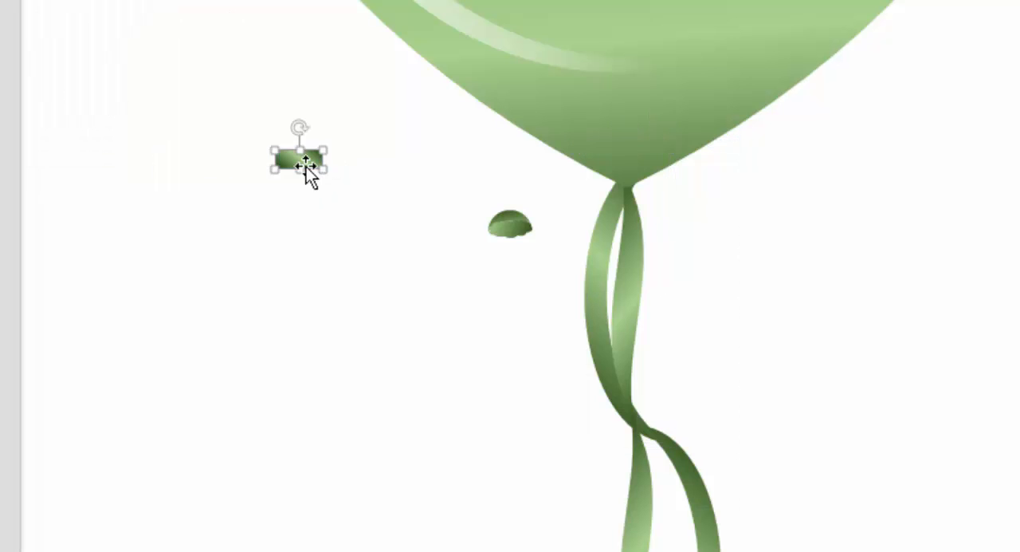
{"action": "left_click_drag", "start_coordinate": [323, 163], "coordinate": [607, 197]}
{"action": "left_click", "coordinate": [803, 259]}
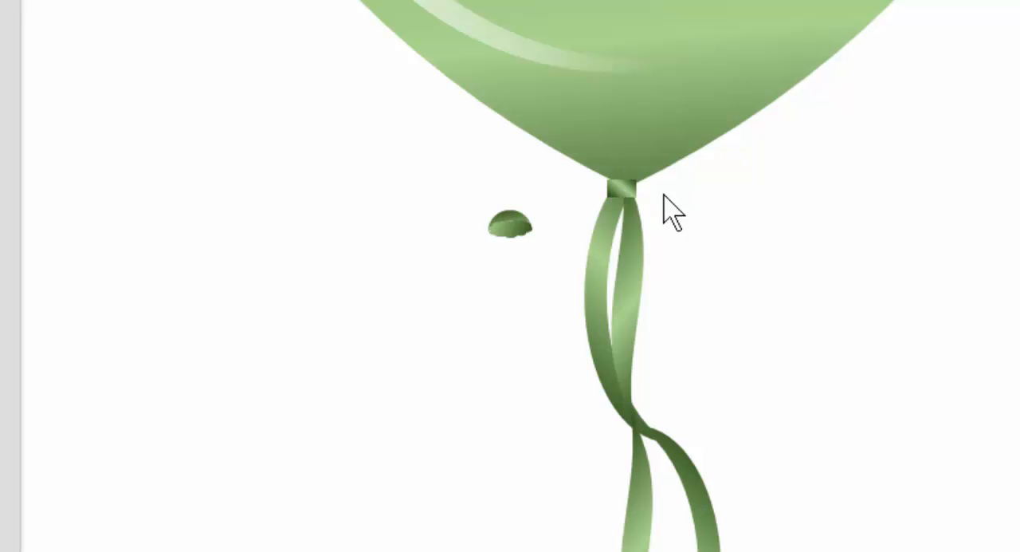
Move the grouped knot onto the balloon's neck, over the small rectangle.
{"action": "left_click", "coordinate": [510, 228]}
{"action": "left_click_drag", "start_coordinate": [510, 225], "coordinate": [616, 211]}
{"action": "left_click", "coordinate": [826, 330]}
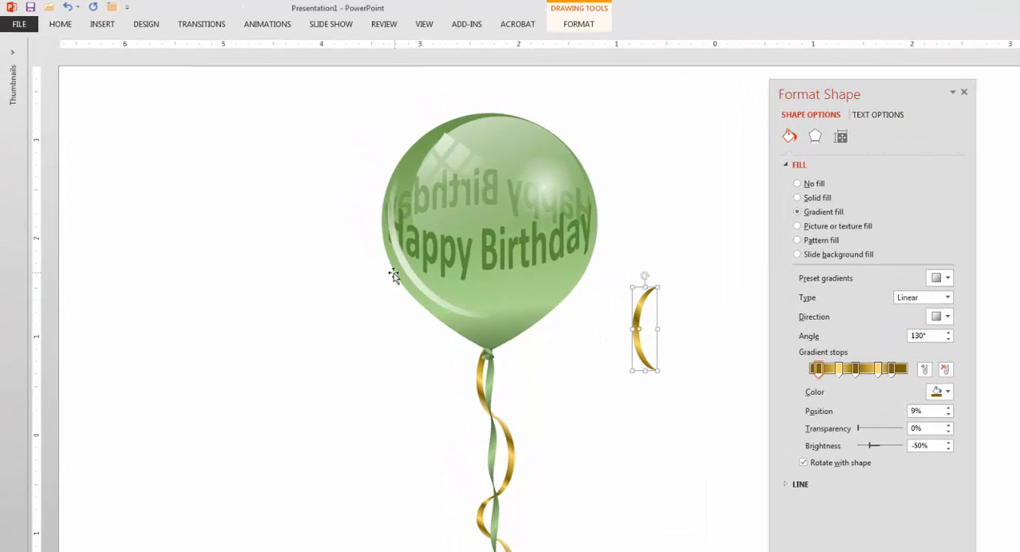
Preview built-in theme color sets such as Blue Green on the balloon and ribbons.
{"action": "left_click", "coordinate": [153, 27]}
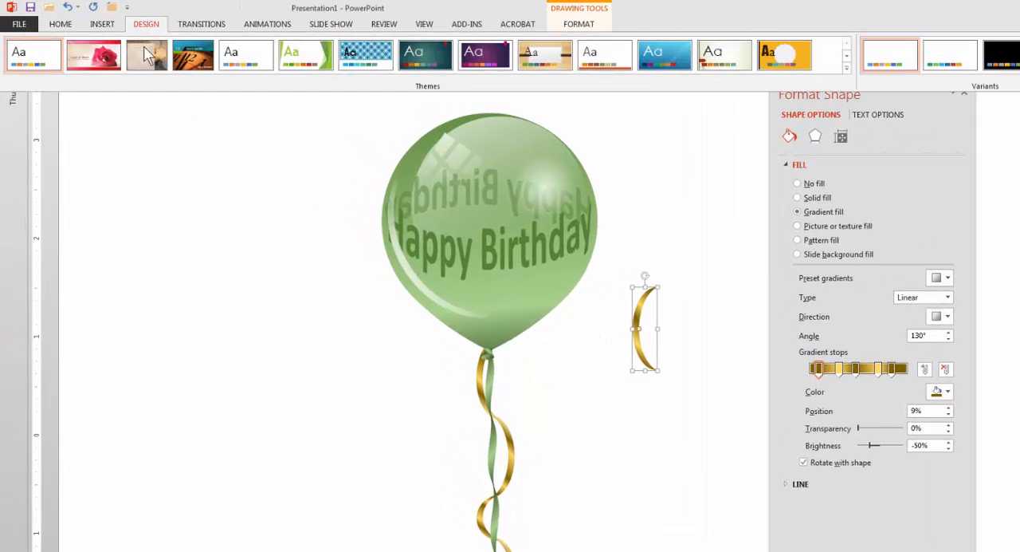
{"action": "left_click", "coordinate": [1019, 69]}
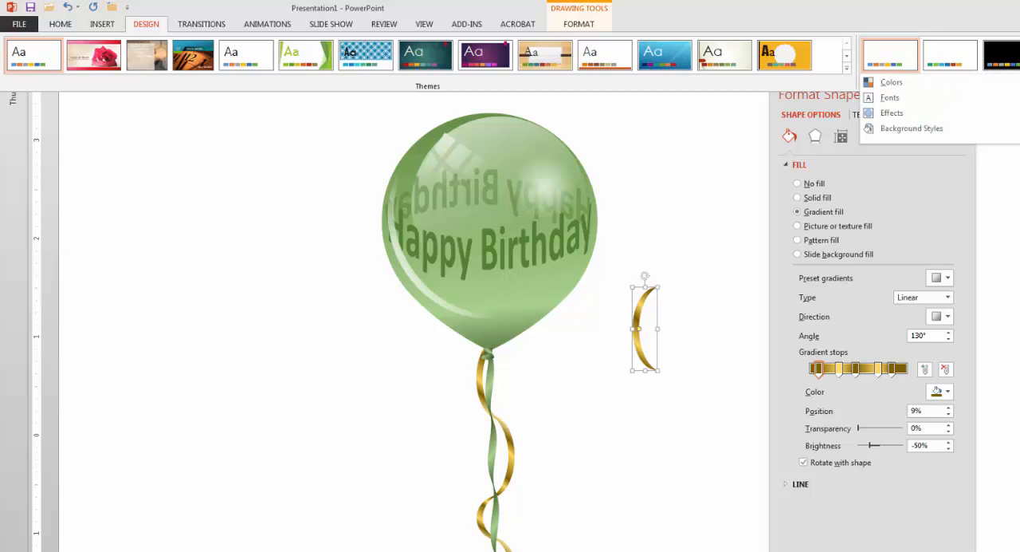
{"action": "mouse_move", "coordinate": [908, 86]}
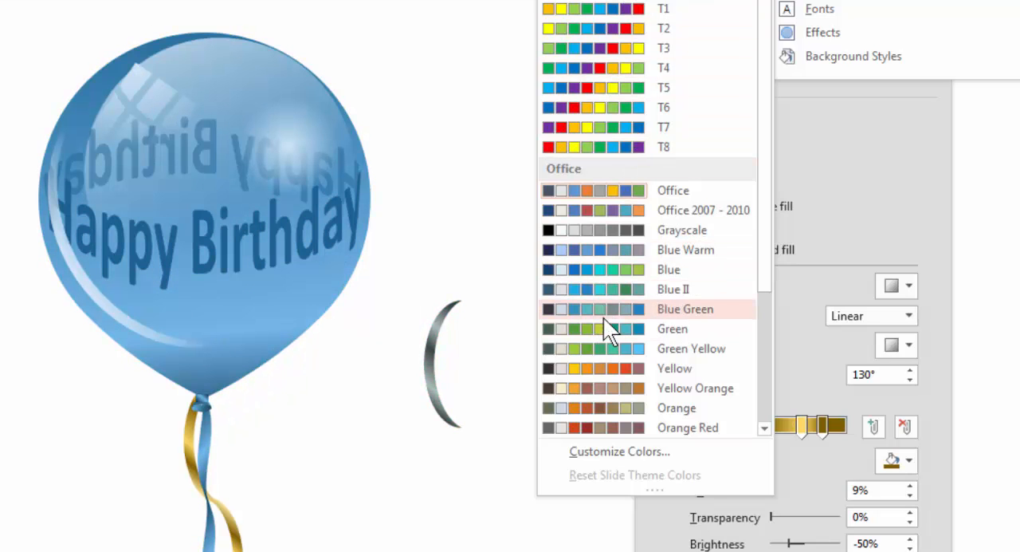
{"action": "left_click", "coordinate": [604, 329]}
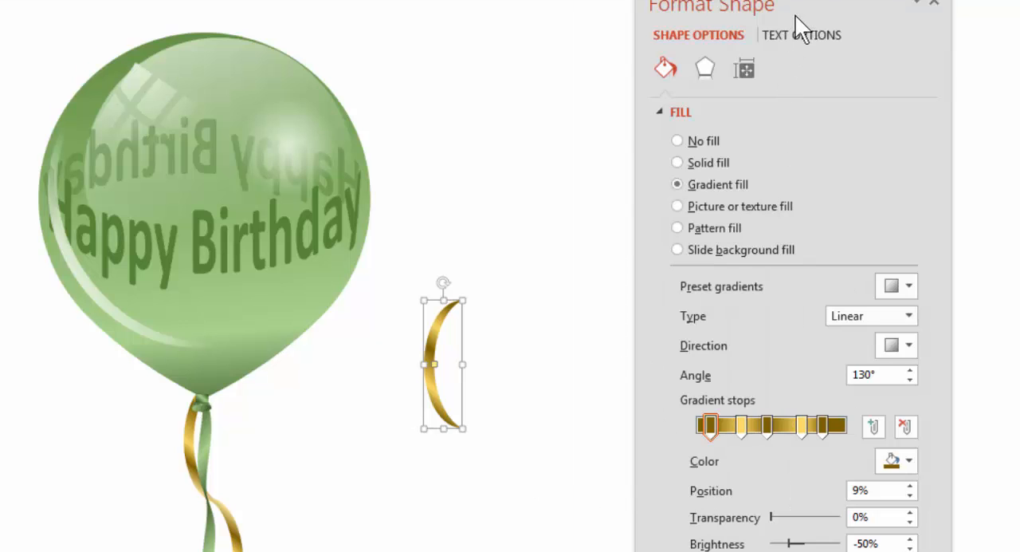
Give the gold moon's gradient stop at 85% a custom color by raising its Red value slightly.
{"action": "left_click_drag", "start_coordinate": [741, 8], "coordinate": [617, 0]}
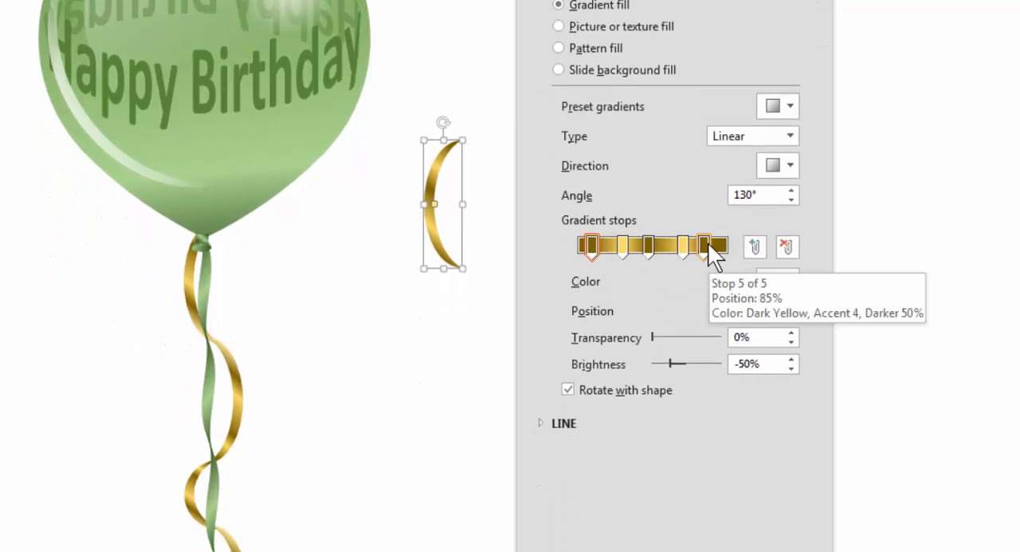
{"action": "left_click", "coordinate": [704, 245]}
{"action": "left_click", "coordinate": [777, 276]}
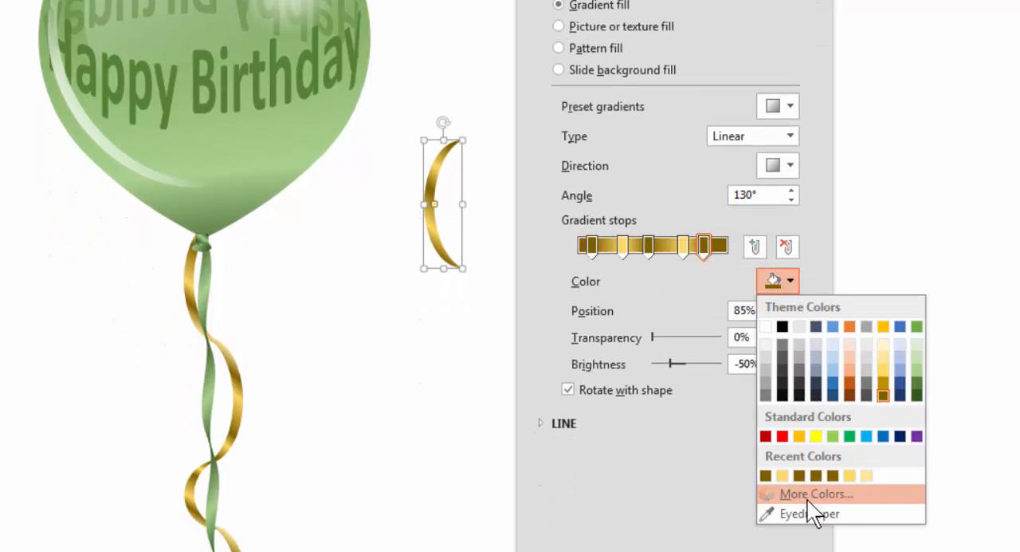
{"action": "left_click", "coordinate": [807, 498]}
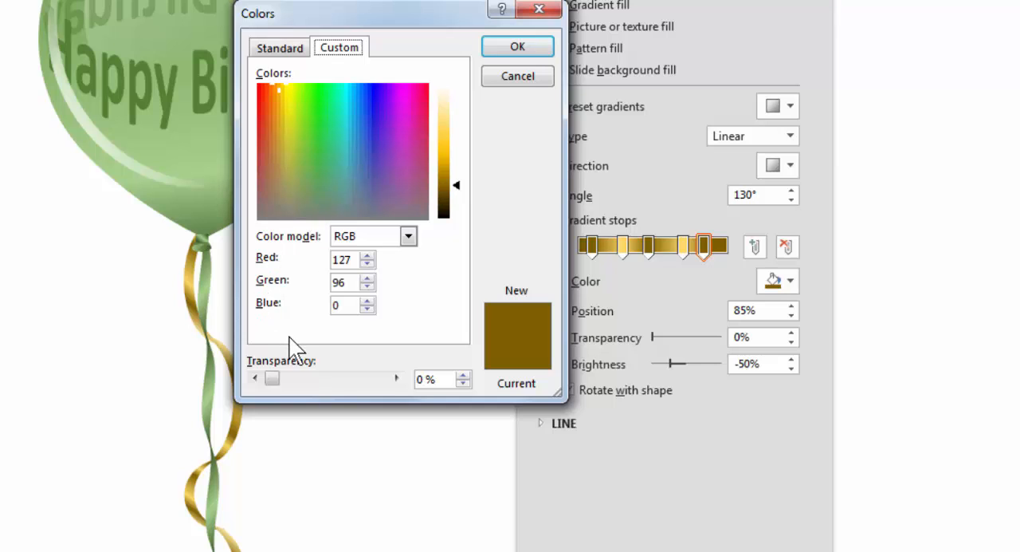
{"action": "left_click", "coordinate": [368, 257]}
{"action": "left_click", "coordinate": [502, 51]}
Give the gold moon's gradient stop at 71% a custom color with its Red value set to 254.
{"action": "left_click", "coordinate": [682, 246]}
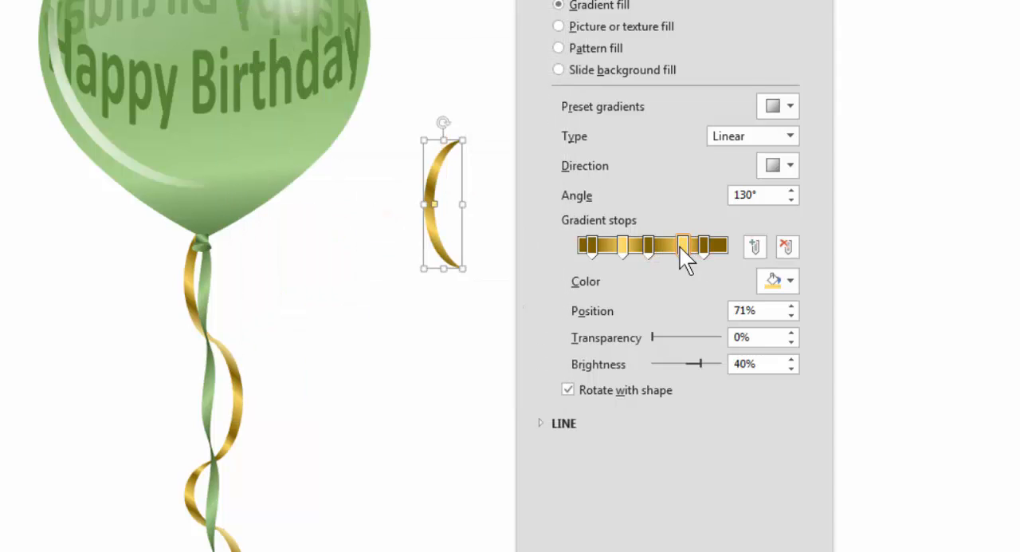
{"action": "left_click", "coordinate": [773, 280]}
{"action": "left_click", "coordinate": [807, 495]}
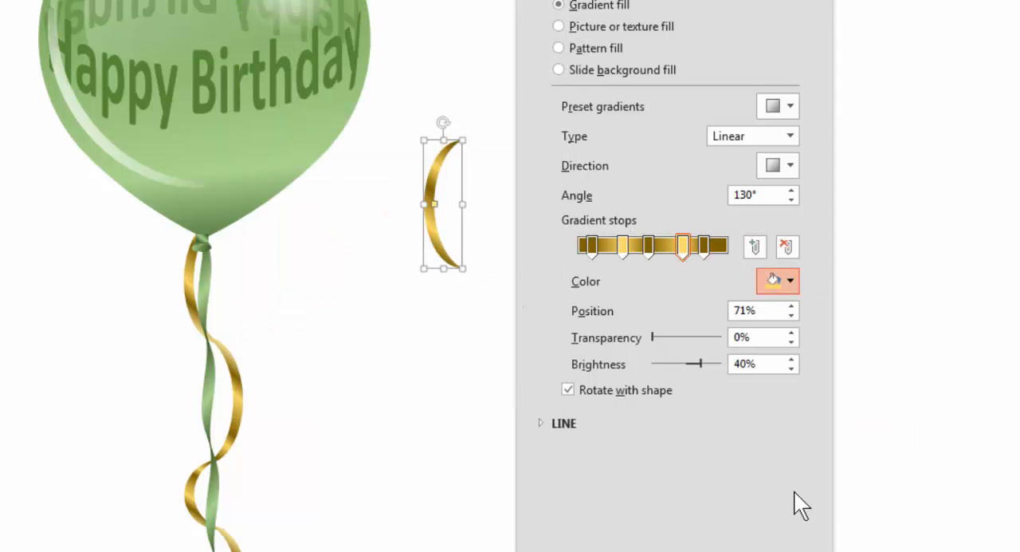
{"action": "left_click", "coordinate": [366, 263]}
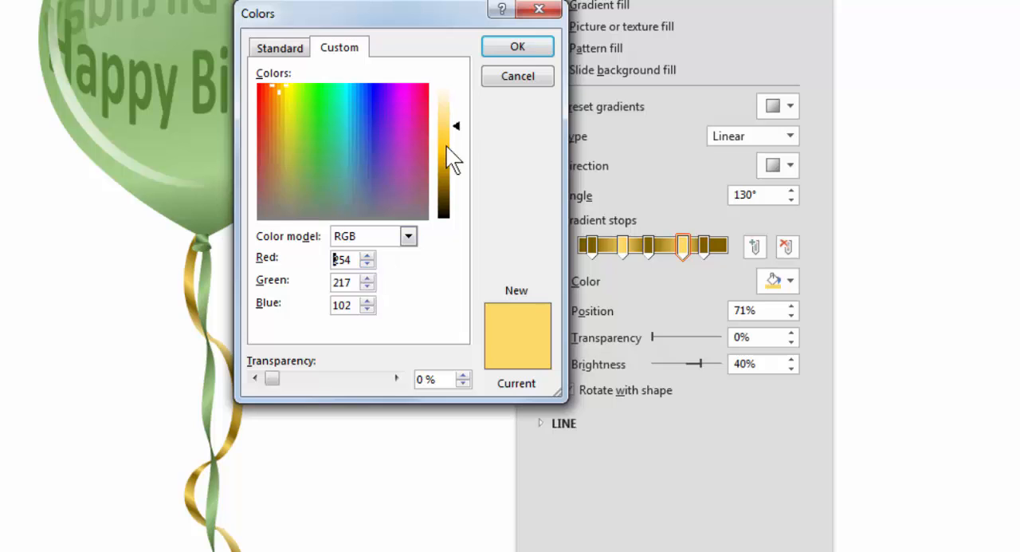
{"action": "left_click", "coordinate": [518, 46]}
Give the moon's gradient stop at 47% a custom color by lowering its Green value slightly.
{"action": "left_click", "coordinate": [648, 247]}
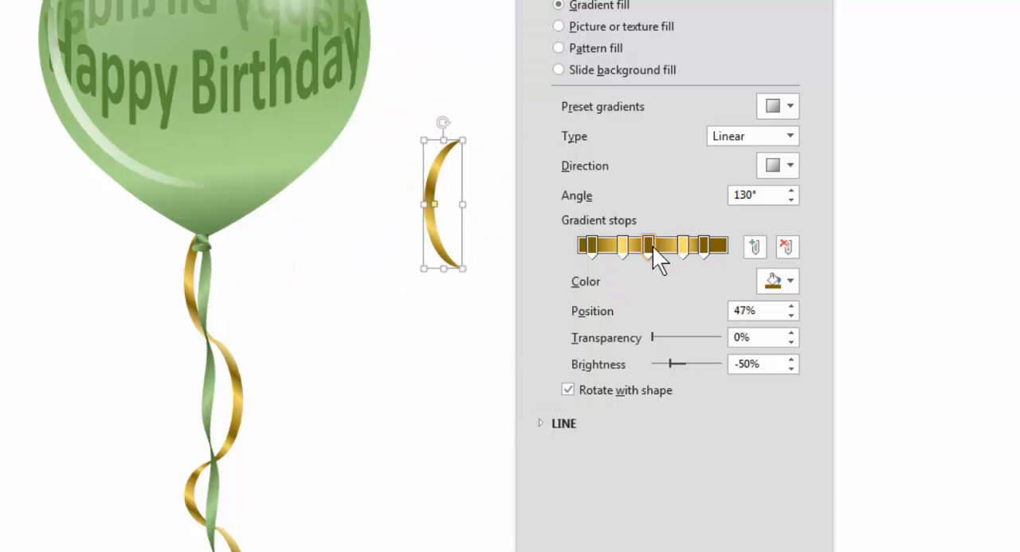
{"action": "left_click", "coordinate": [773, 280]}
{"action": "left_click", "coordinate": [808, 496]}
{"action": "left_click", "coordinate": [367, 287]}
{"action": "left_click", "coordinate": [517, 46]}
Give the moon's gradient stop at 30% a custom color by adjusting its Blue value slightly.
{"action": "left_click", "coordinate": [622, 246]}
{"action": "left_click", "coordinate": [774, 281]}
{"action": "left_click", "coordinate": [807, 494]}
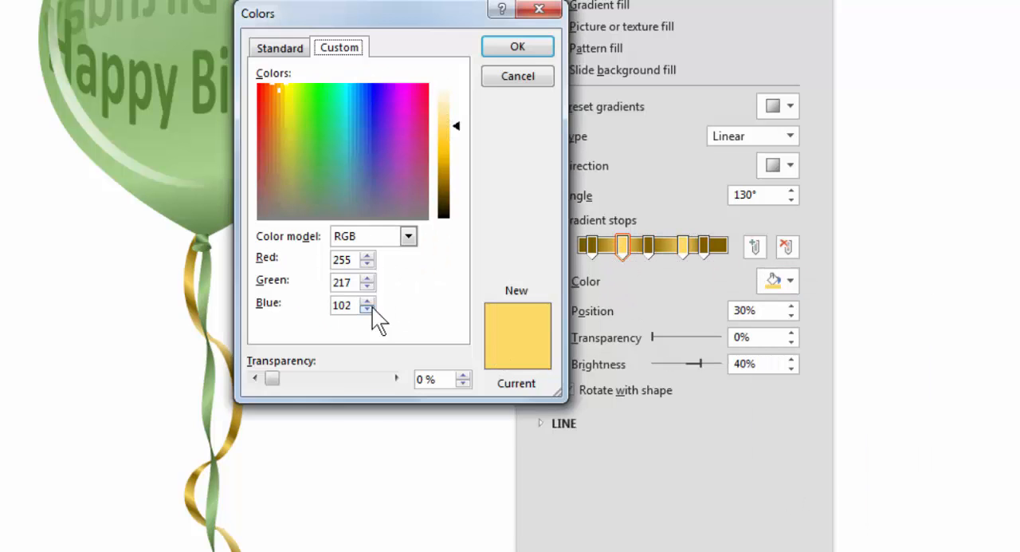
{"action": "left_click", "coordinate": [517, 47]}
Give the moon's first dark gold gradient stop a custom color by adjusting its Green value slightly.
{"action": "left_click", "coordinate": [592, 246]}
{"action": "left_click", "coordinate": [774, 280]}
{"action": "left_click", "coordinate": [819, 494]}
{"action": "left_click", "coordinate": [368, 281]}
{"action": "left_click", "coordinate": [518, 46]}
Preview theme color sets such as Yellow Orange on the balloon, ribbons and recolored moon without applying any.
{"action": "left_click", "coordinate": [479, 104]}
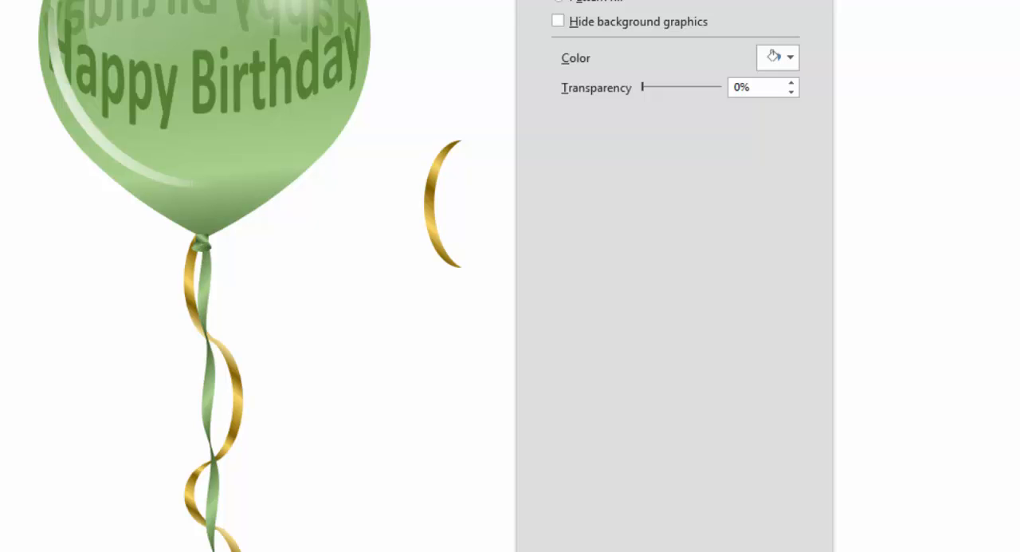
{"action": "left_click", "coordinate": [568, 1]}
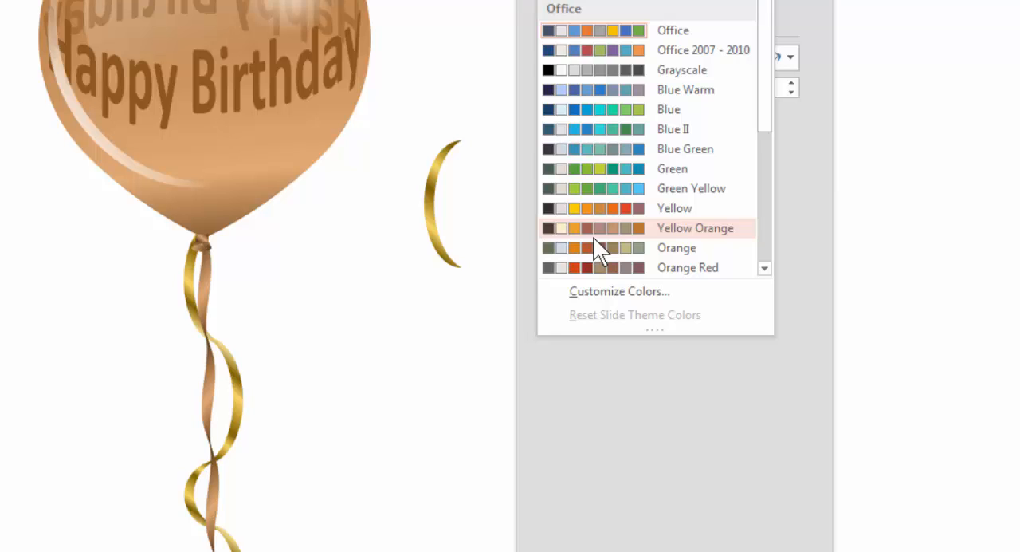
{"action": "left_click", "coordinate": [348, 343]}
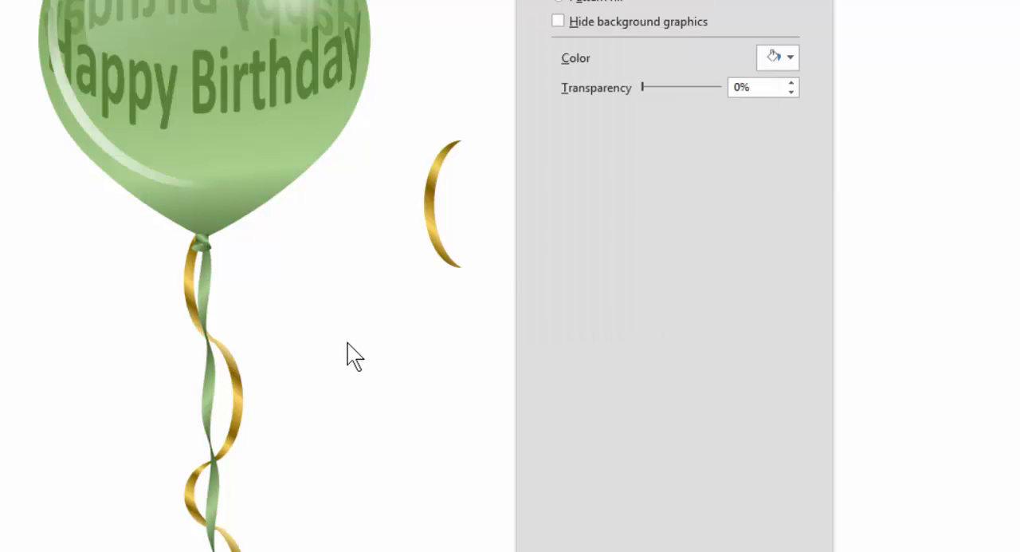
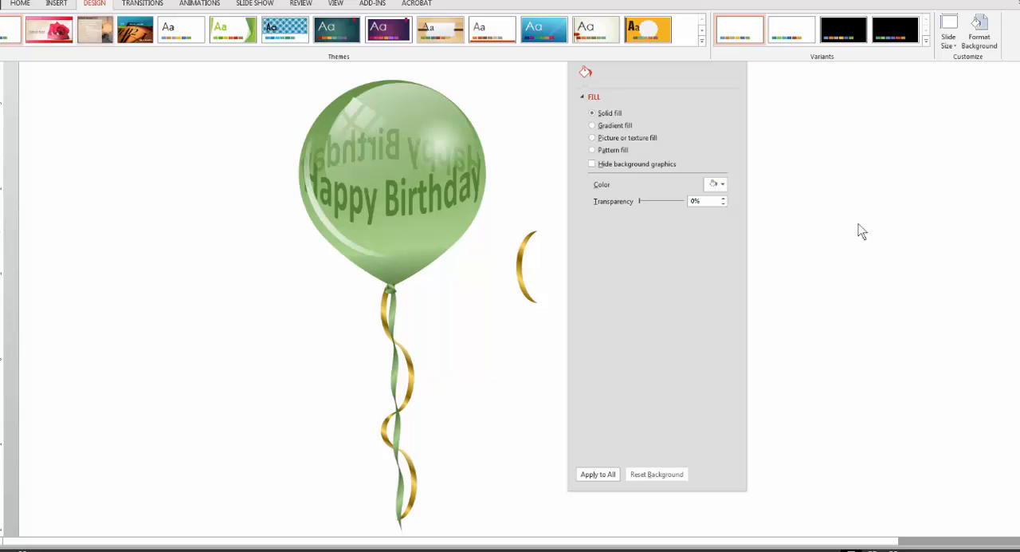
Apply the custom T1 theme color set to recolor the balloon and its plain ribbon red.
{"action": "left_click", "coordinate": [924, 41]}
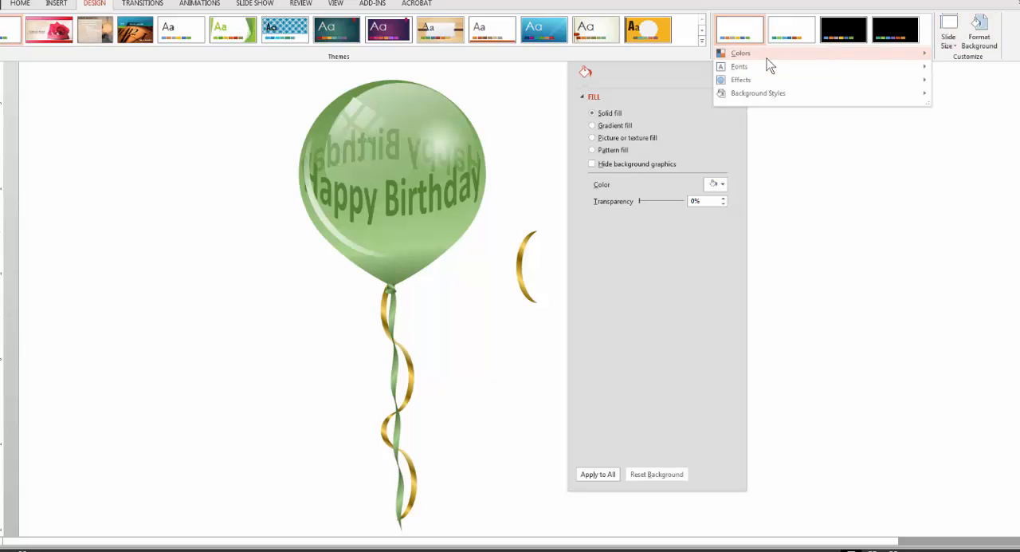
{"action": "mouse_move", "coordinate": [765, 57]}
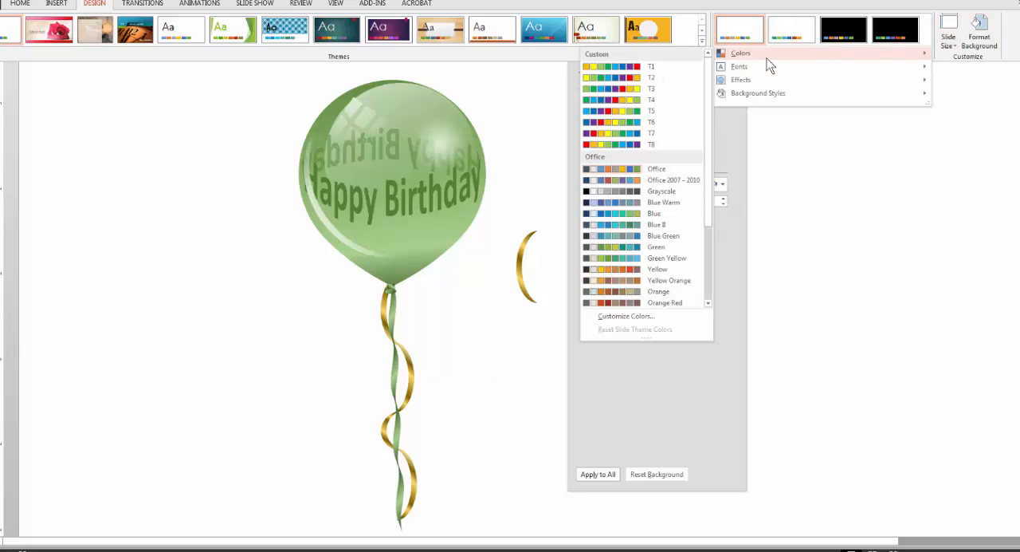
{"action": "left_click", "coordinate": [637, 68]}
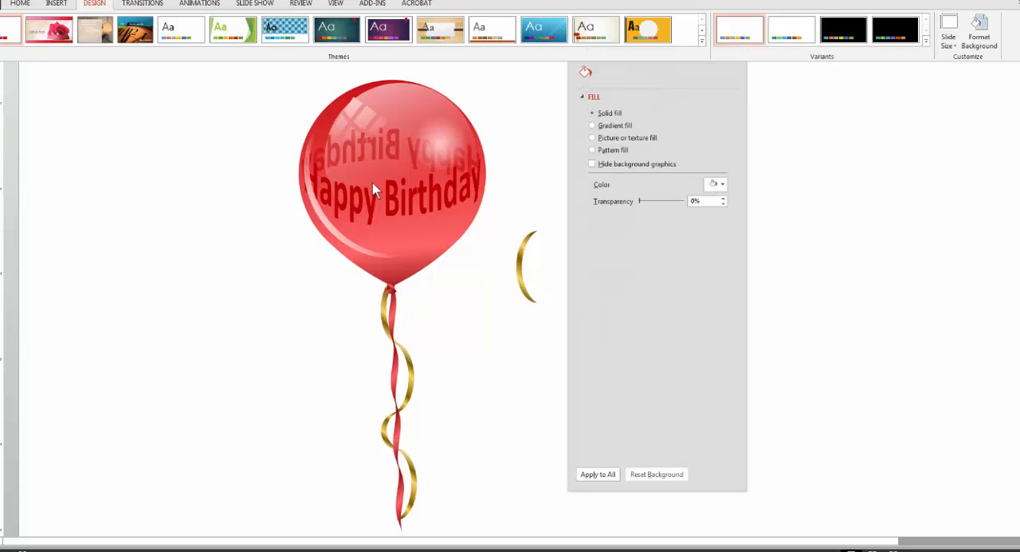
Copy the red balloon group into the Balloons.pptx slide, keeping its source formatting.
{"action": "left_click", "coordinate": [421, 172]}
{"action": "key", "text": "ctrl+c"}
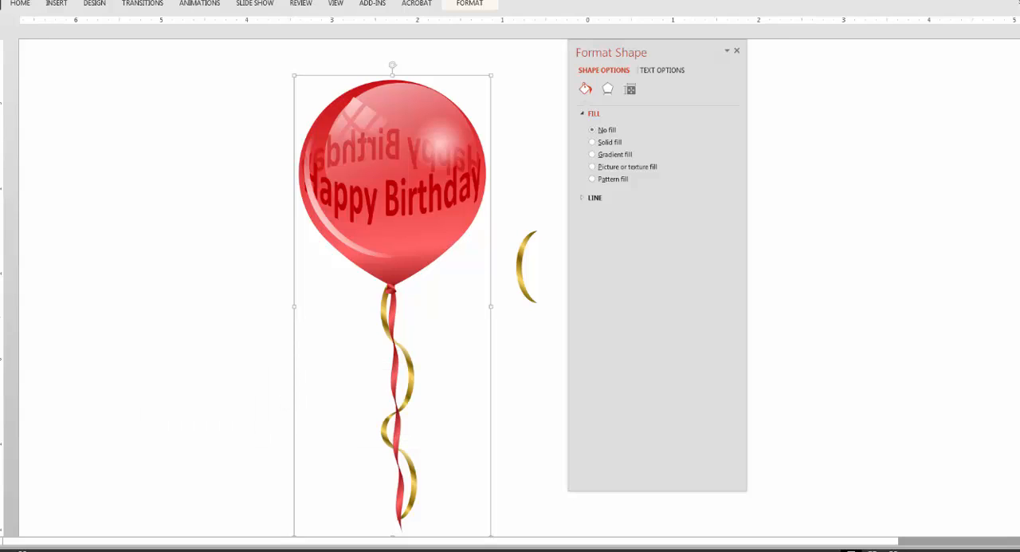
{"action": "left_click", "coordinate": [244, 531]}
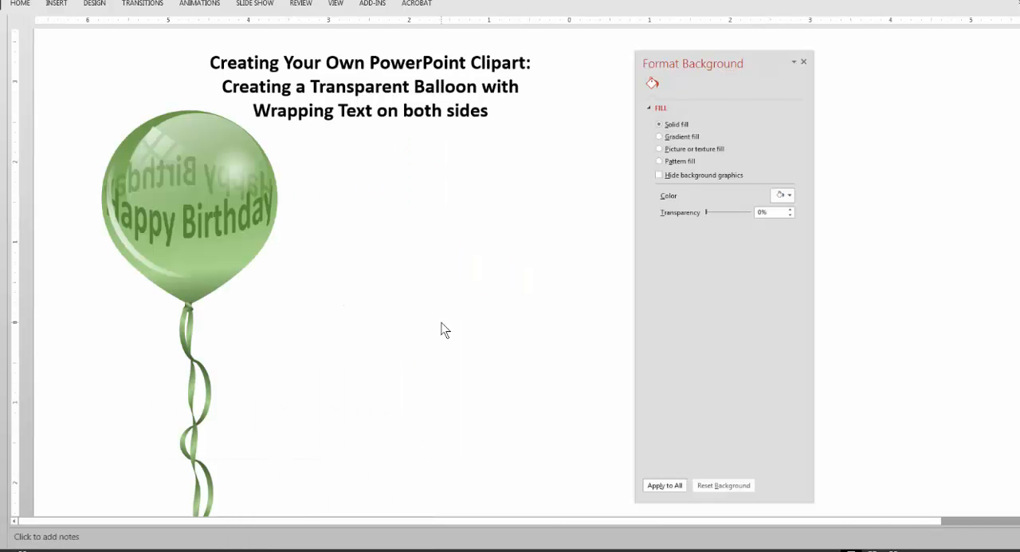
{"action": "key", "text": "ctrl+v"}
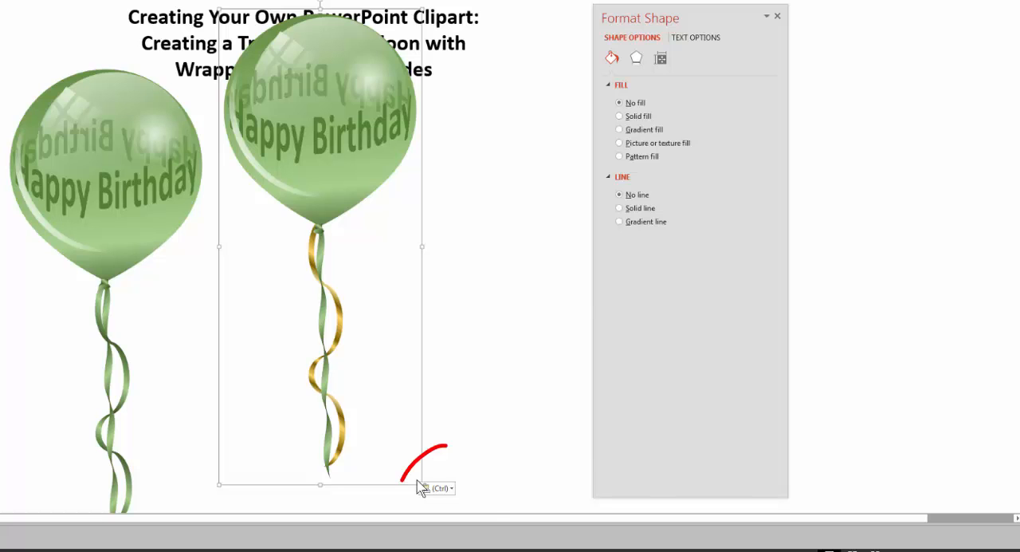
{"action": "left_click", "coordinate": [453, 488]}
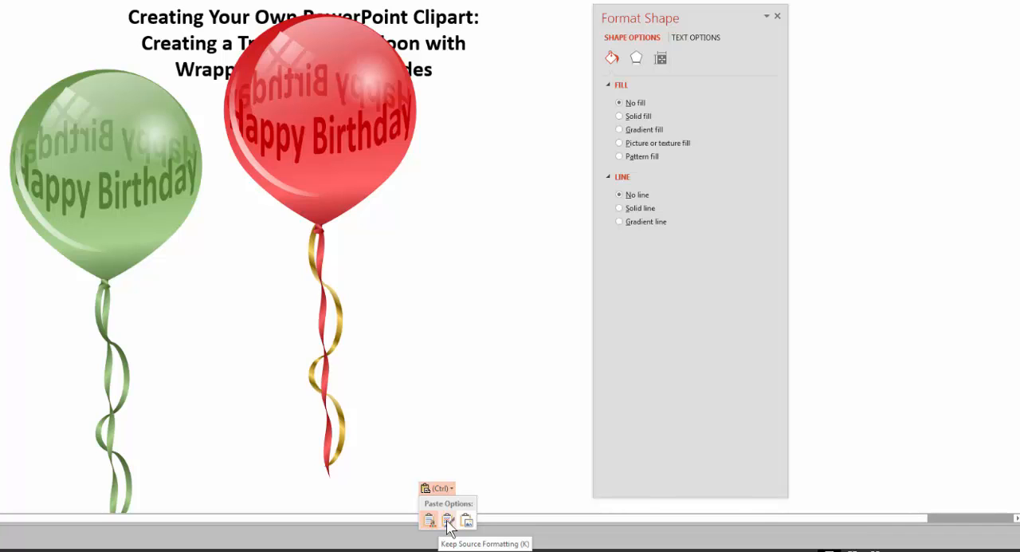
{"action": "left_click", "coordinate": [448, 521]}
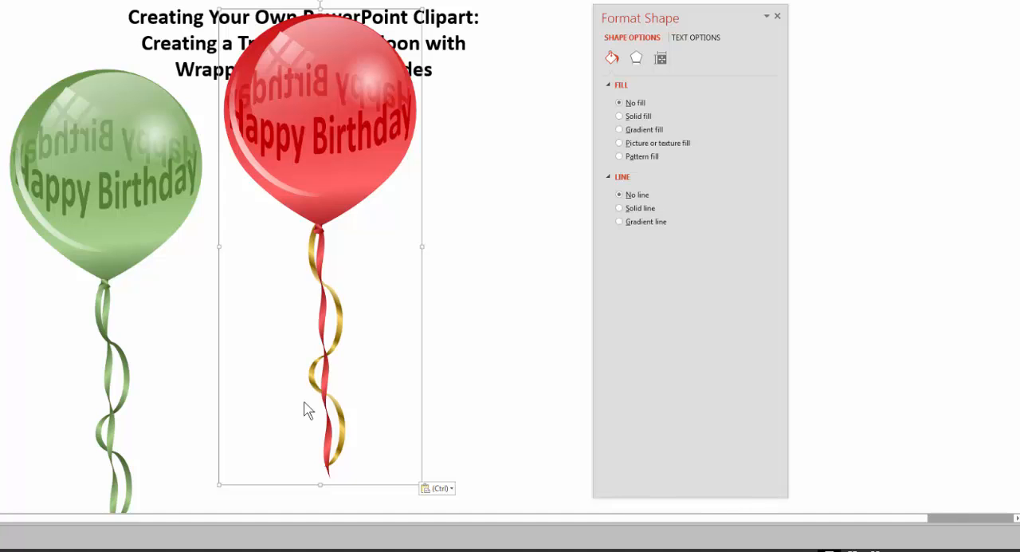
Preview other theme color sets such as Orange Red on the Balloons.pptx slide without applying any.
{"action": "left_click", "coordinate": [913, 5]}
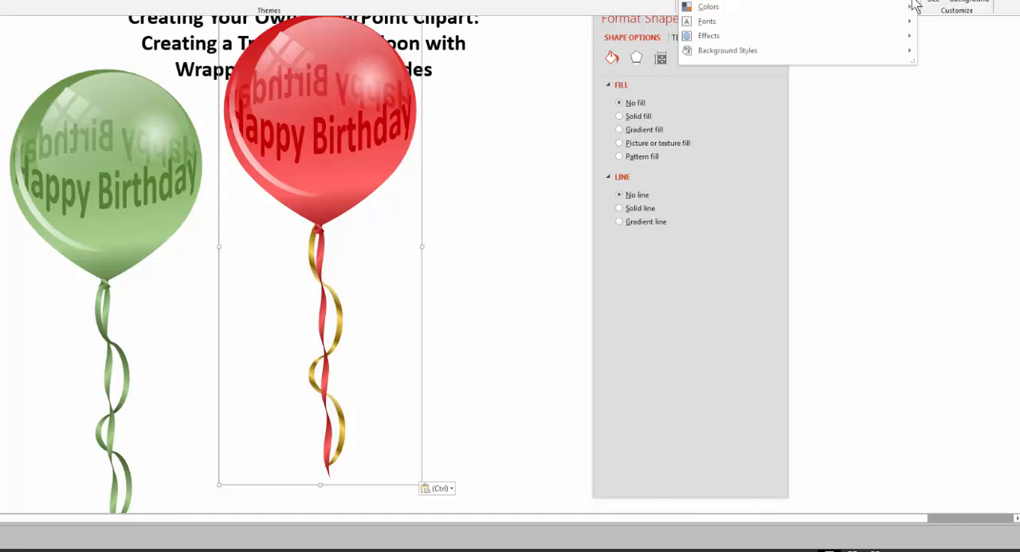
{"action": "mouse_move", "coordinate": [722, 10]}
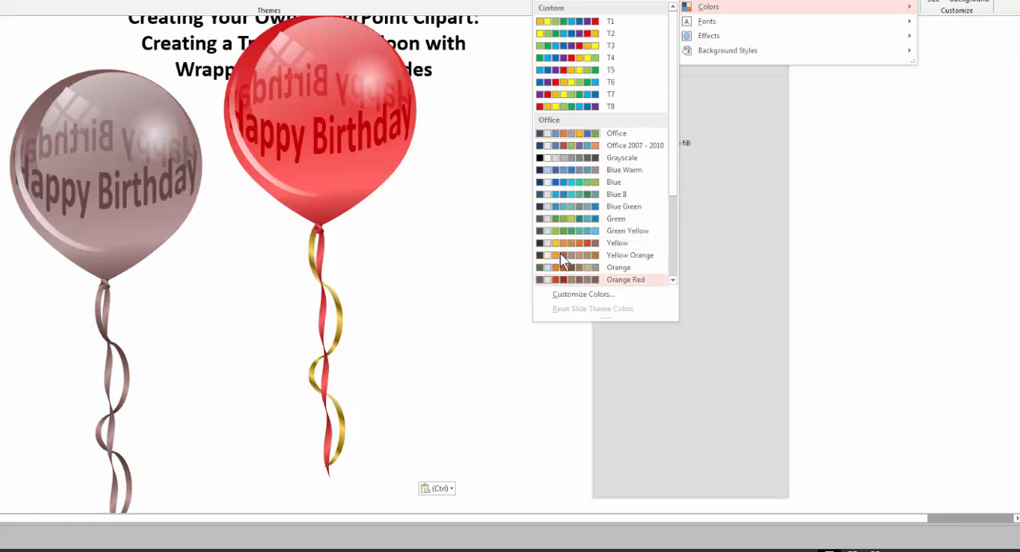
{"action": "left_click", "coordinate": [486, 270]}
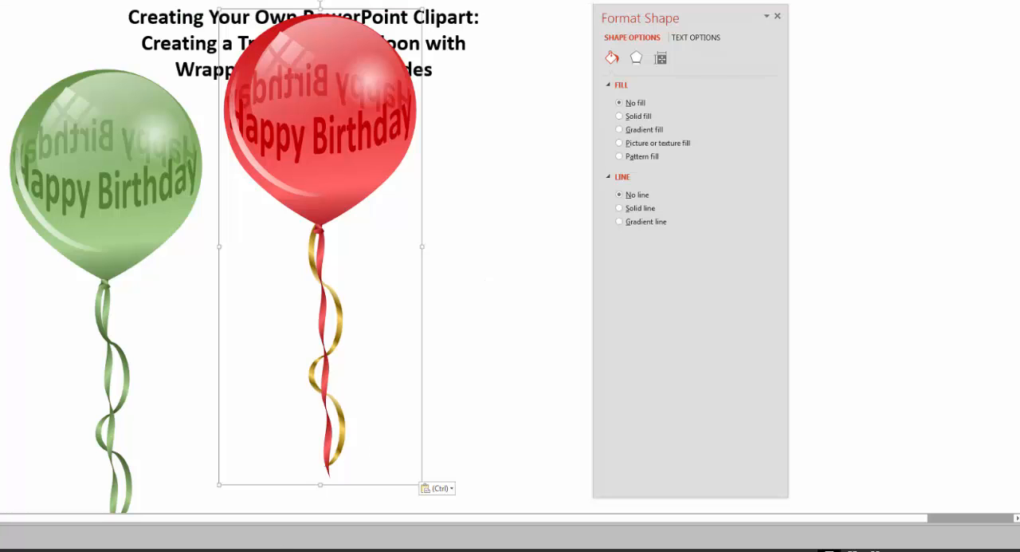
Switch back to Presentation1 and apply a built-in Office theme color set that turns the balloon blue.
{"action": "mouse_move", "coordinate": [221, 524]}
{"action": "left_click", "coordinate": [289, 520]}
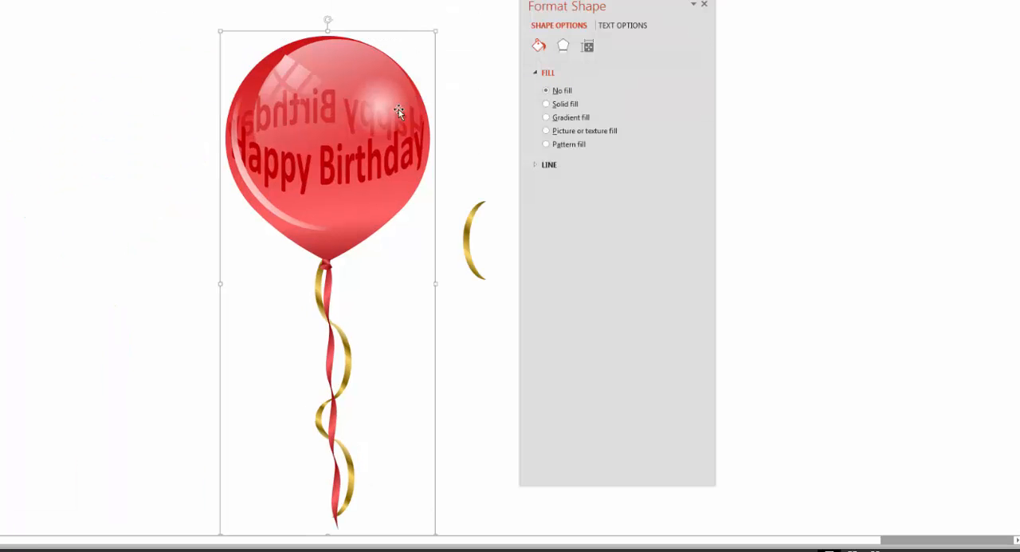
{"action": "left_click", "coordinate": [92, 201]}
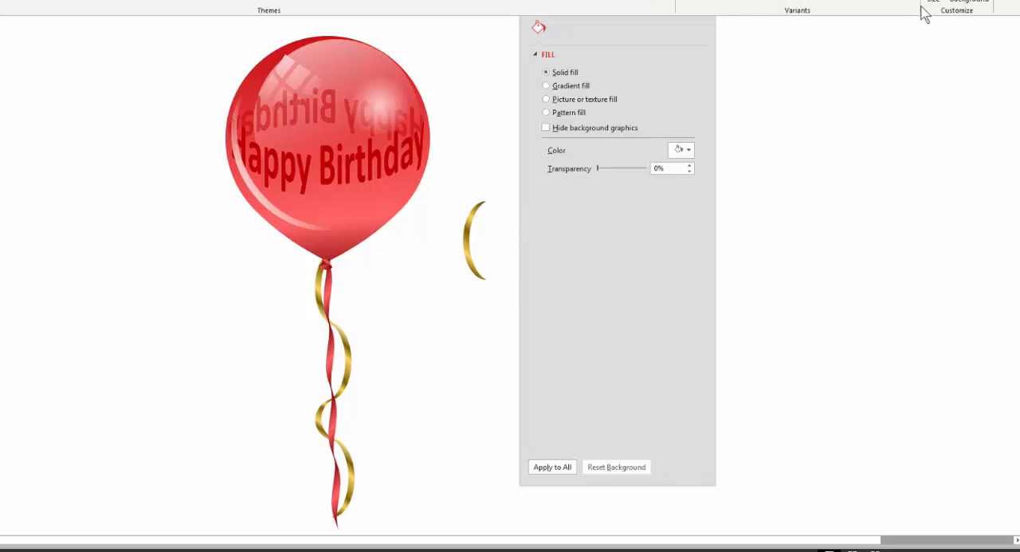
{"action": "left_click", "coordinate": [923, 5]}
{"action": "mouse_move", "coordinate": [770, 8]}
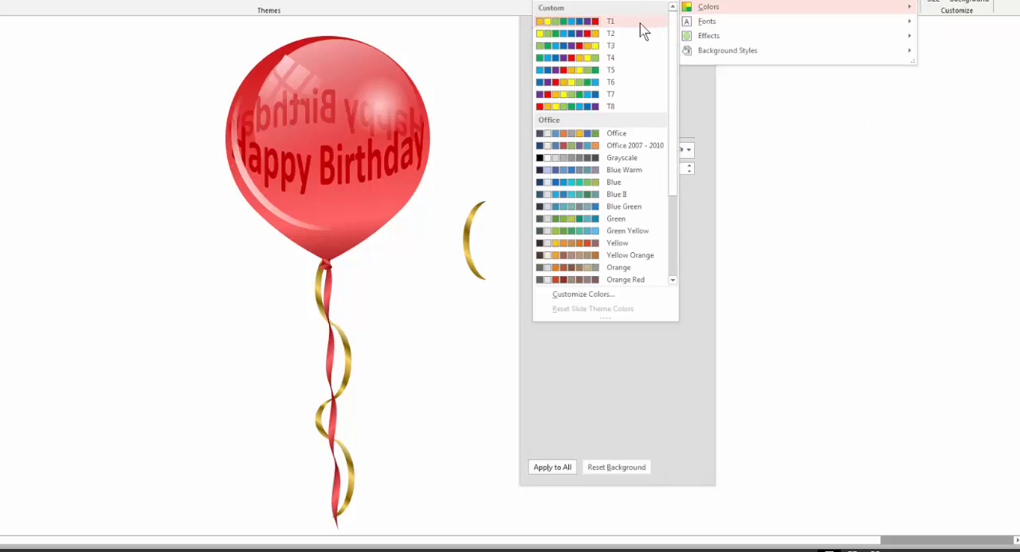
{"action": "left_click", "coordinate": [595, 226]}
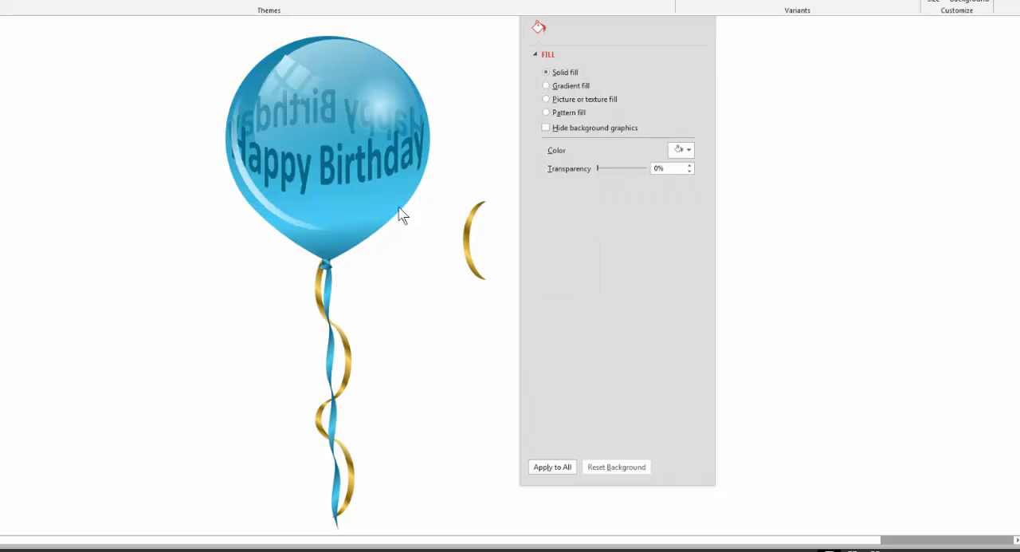
Copy the blue balloon group into the Balloons.pptx slide with its source formatting and place it just right of the red balloon.
{"action": "left_click", "coordinate": [338, 196]}
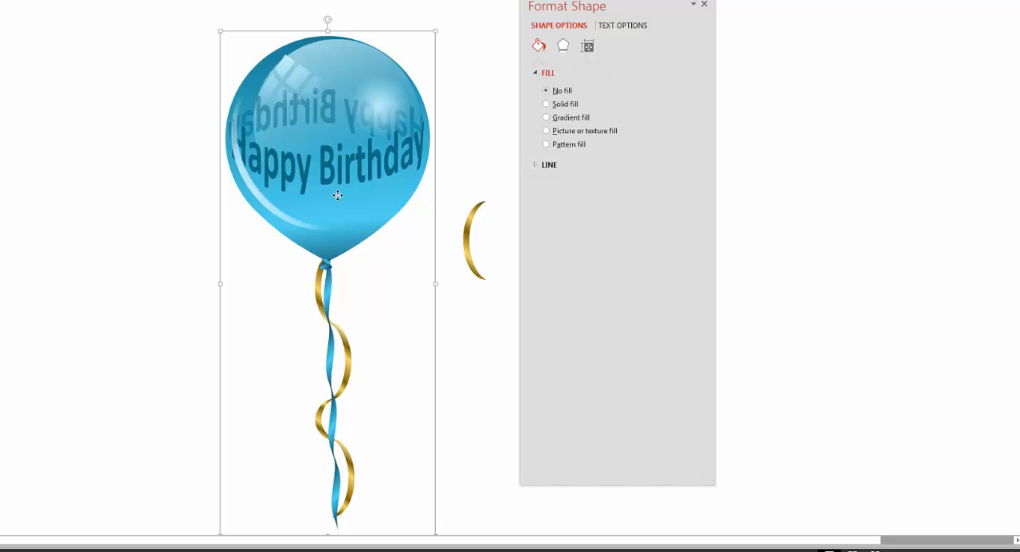
{"action": "mouse_move", "coordinate": [244, 540]}
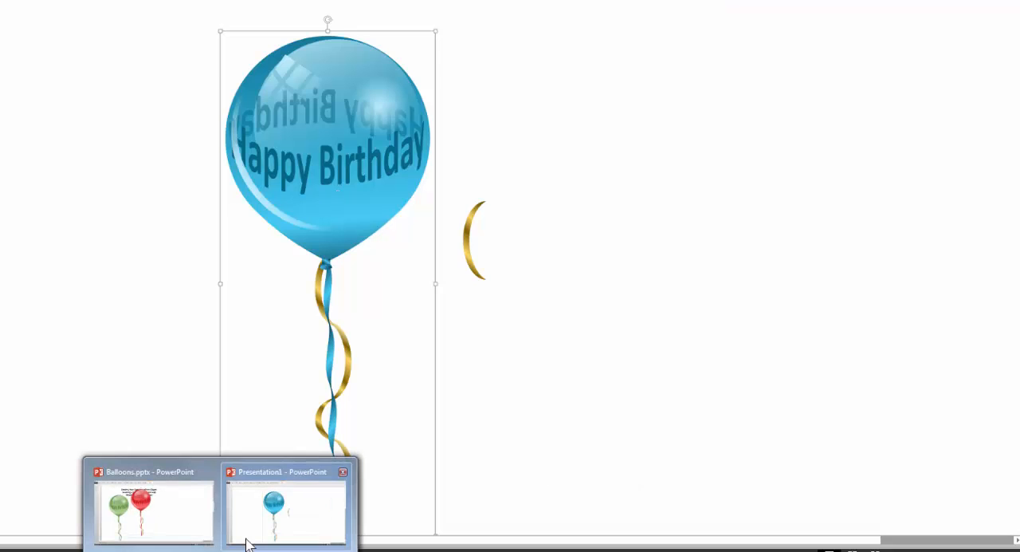
{"action": "left_click", "coordinate": [171, 523]}
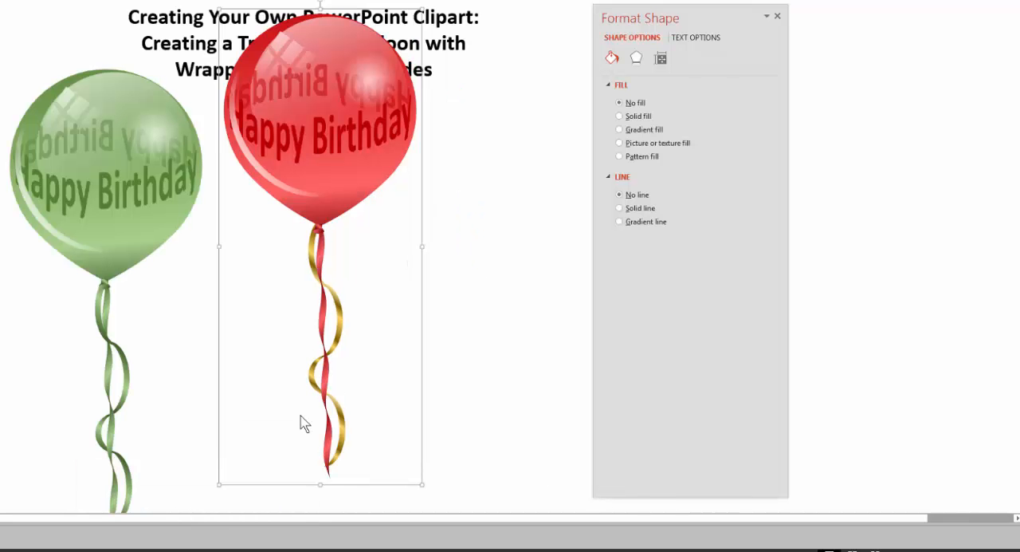
{"action": "left_click", "coordinate": [514, 293]}
{"action": "key", "text": "ctrl+v"}
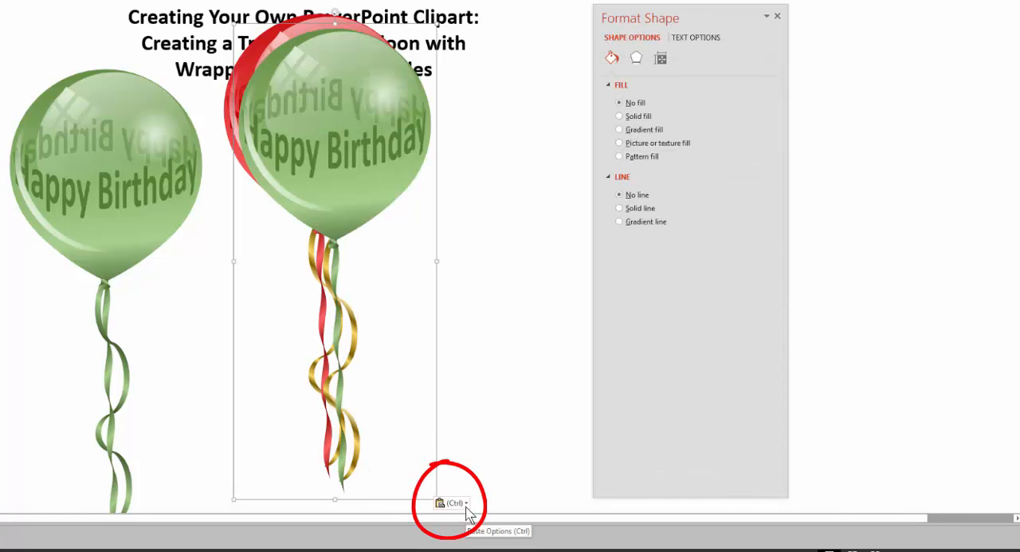
{"action": "left_click", "coordinate": [468, 510]}
{"action": "left_click", "coordinate": [460, 533]}
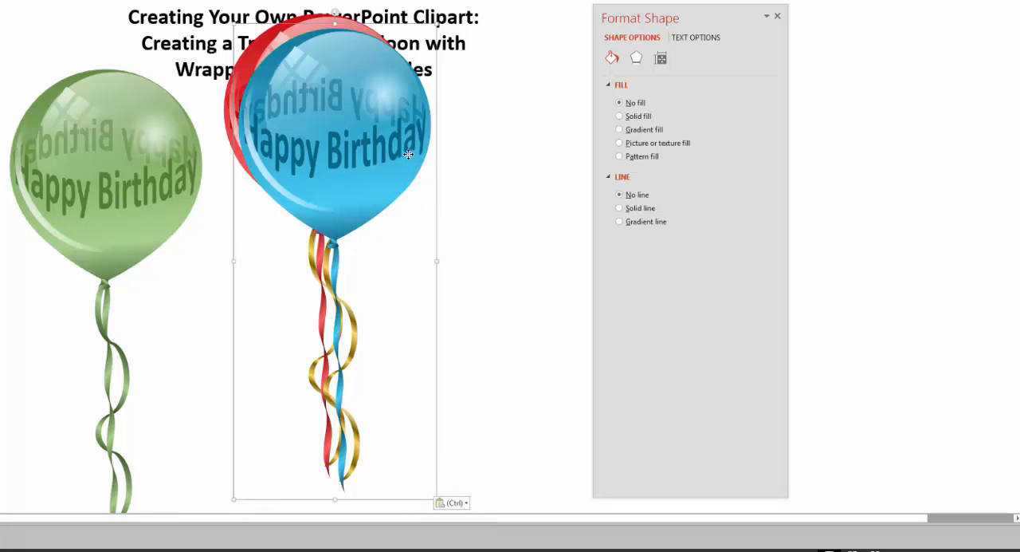
{"action": "left_click_drag", "start_coordinate": [409, 155], "coordinate": [557, 152]}
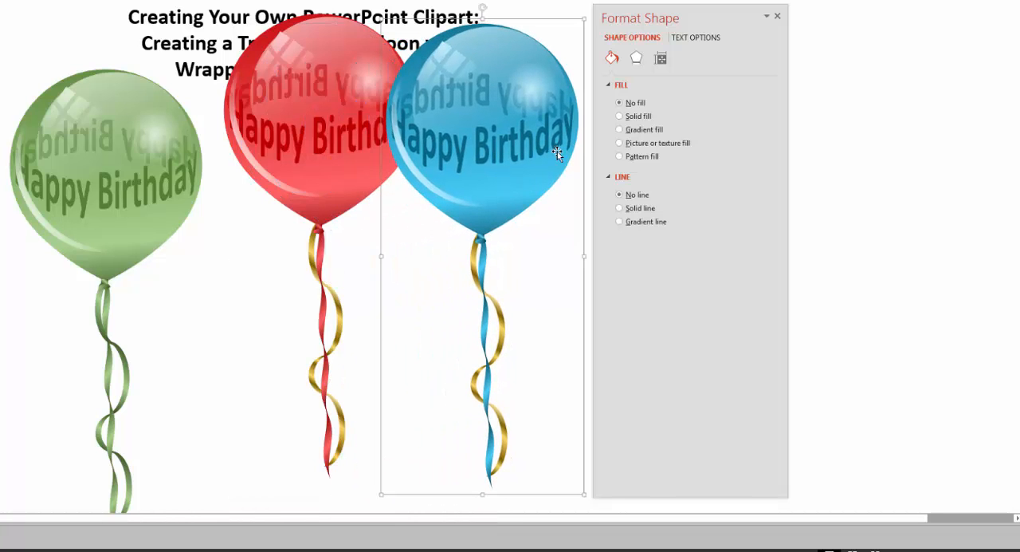